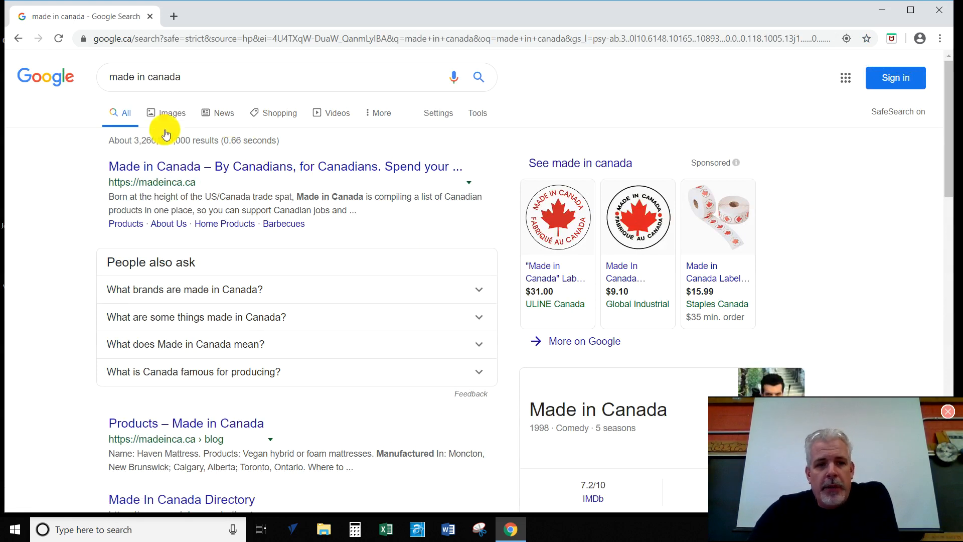
# Show the image results for "made in canada" and examine the logos for a clear, simple design suitable for tracing
pyautogui.click(172, 113)
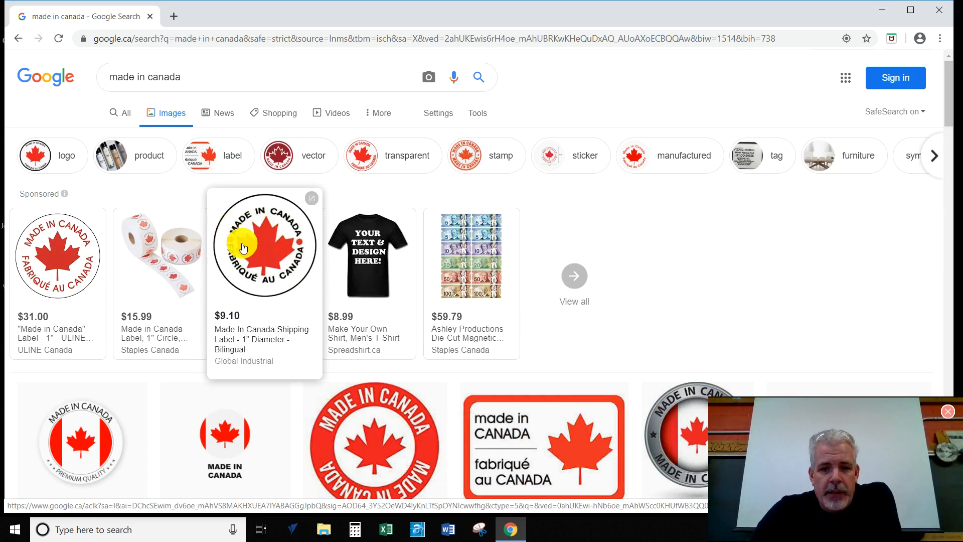
pyautogui.scroll(-3, 238, 239)
pyautogui.scroll(-3, 243, 250)
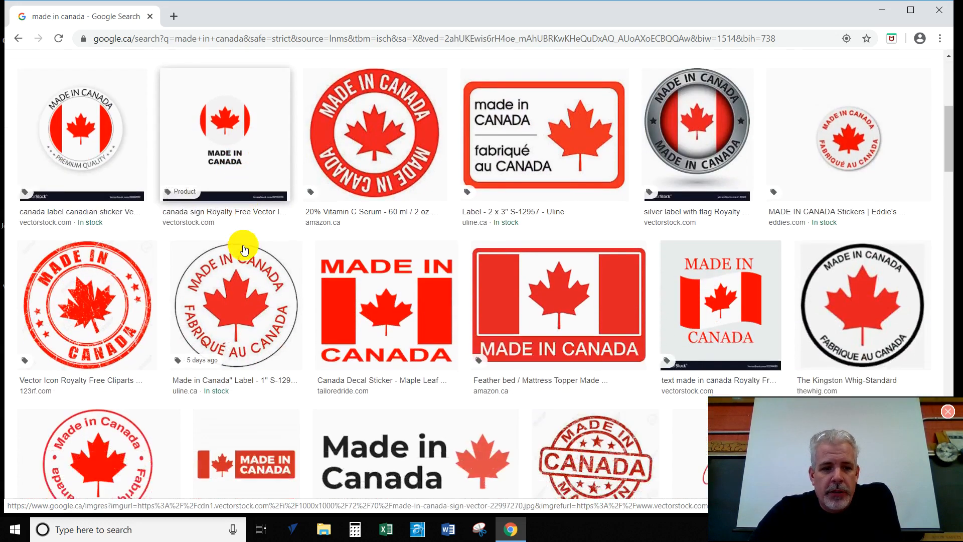
pyautogui.scroll(-3, 249, 246)
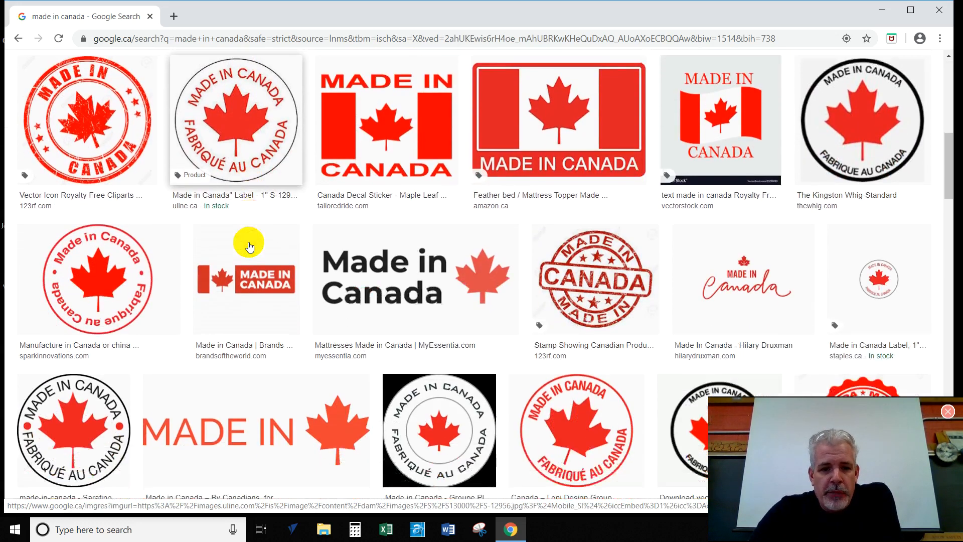
pyautogui.scroll(-1, 249, 246)
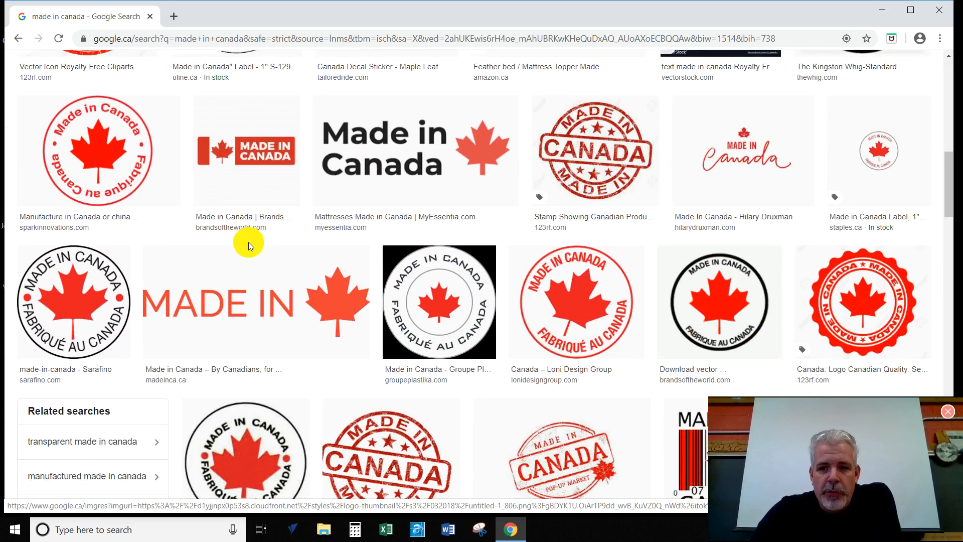
pyautogui.scroll(-3, 248, 242)
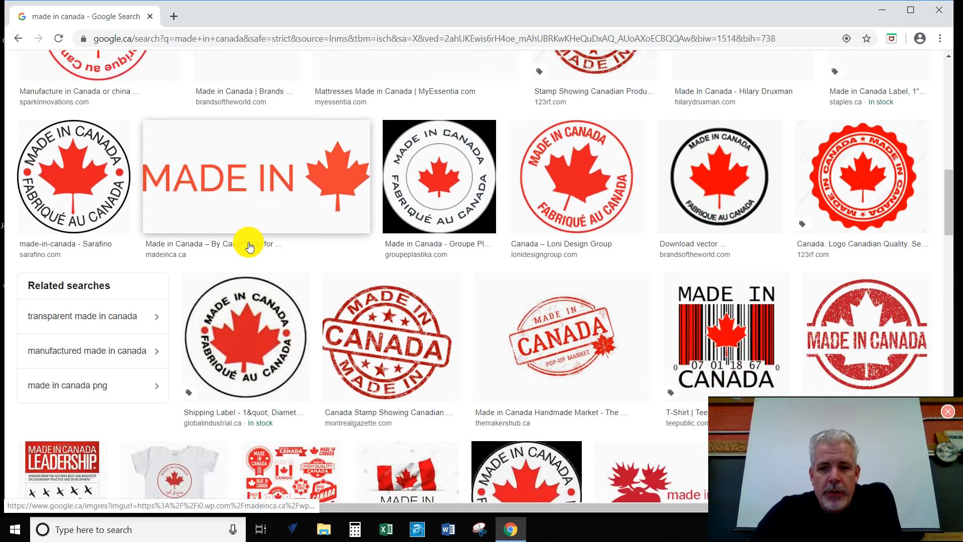
pyautogui.scroll(-3, 249, 245)
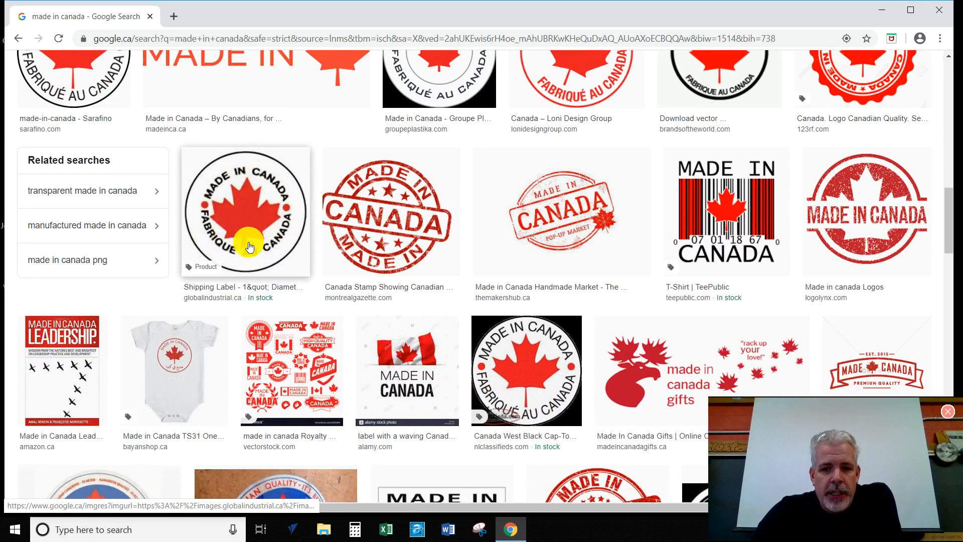
pyautogui.scroll(-1, 248, 241)
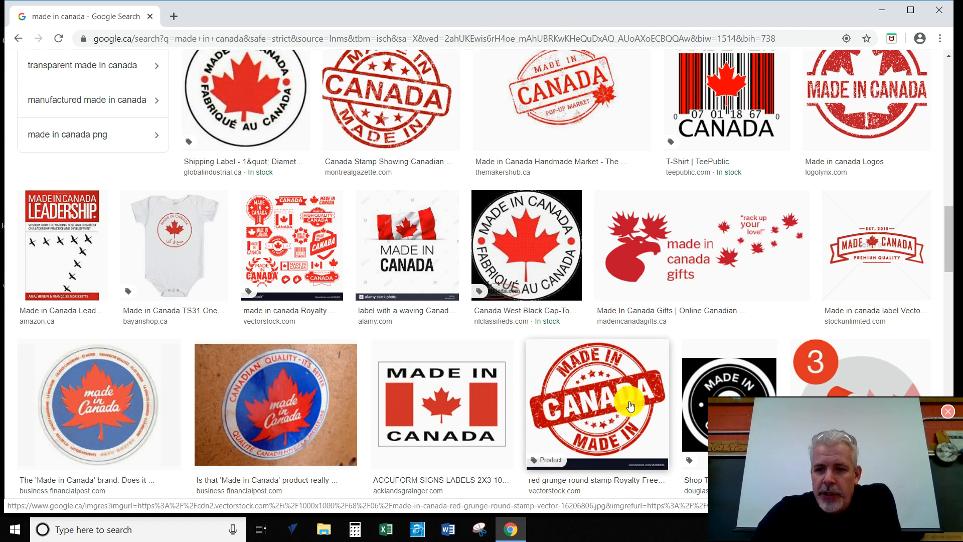
pyautogui.scroll(2, 594, 399)
pyautogui.scroll(2, 594, 397)
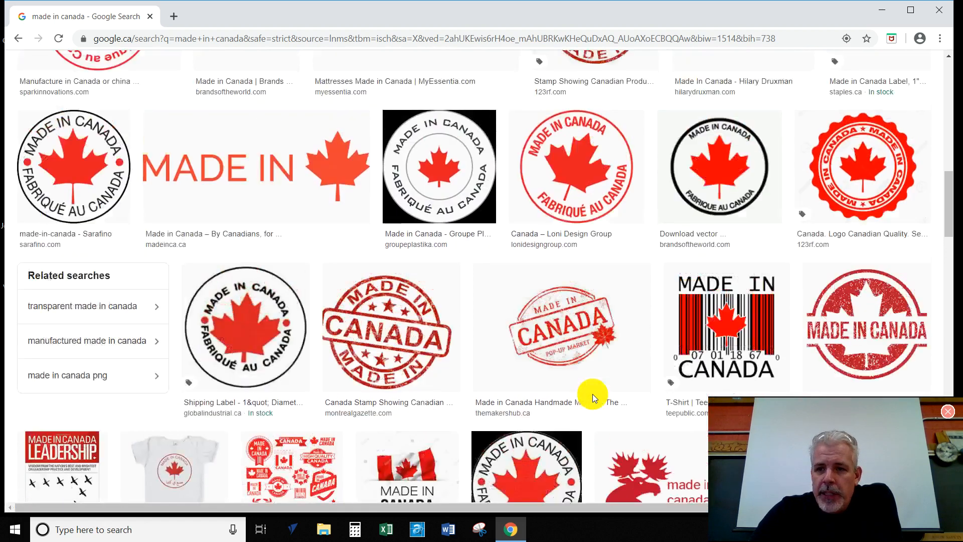
pyautogui.scroll(1, 592, 395)
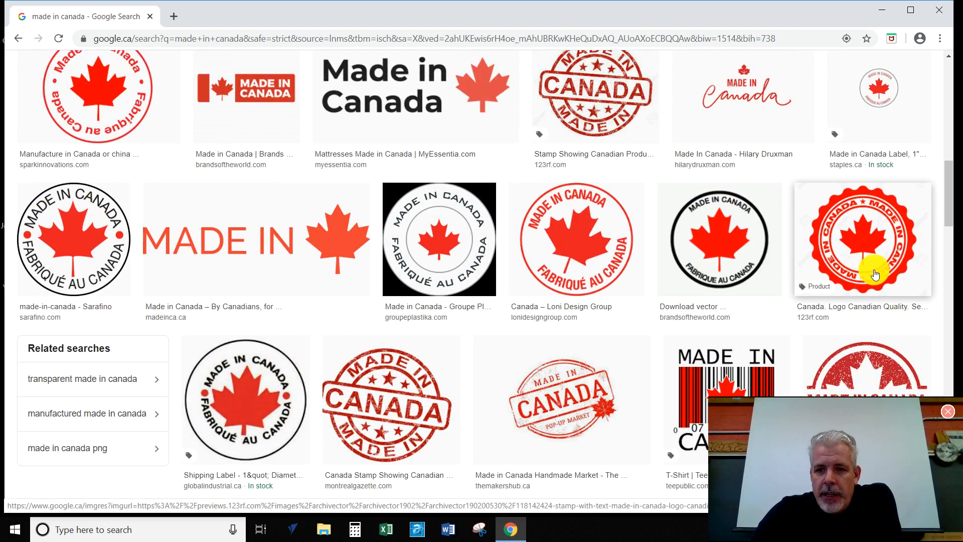
# Open the 123RF page of the red scalloped "Made in Canada" seal and save its image to the Desktop as a JPEG
pyautogui.click(851, 258)
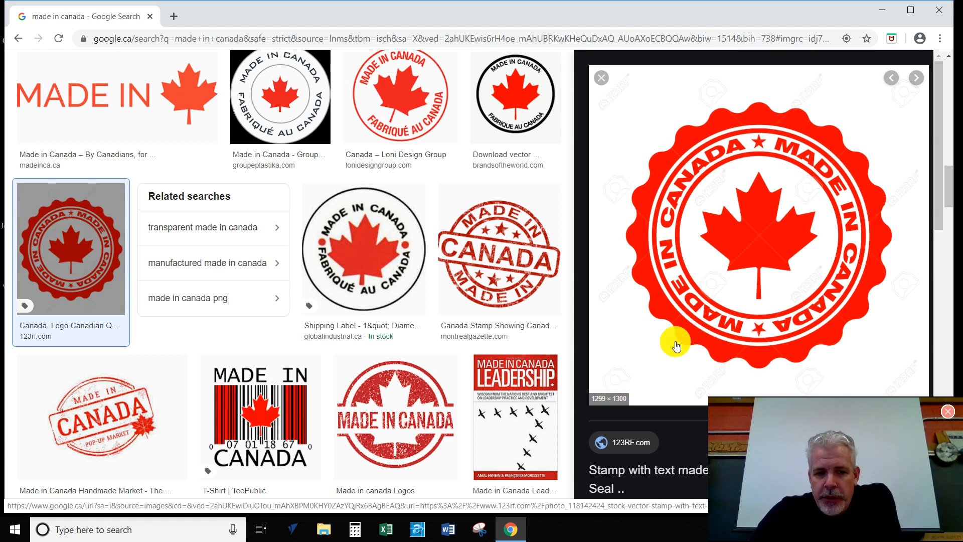
pyautogui.click(698, 302)
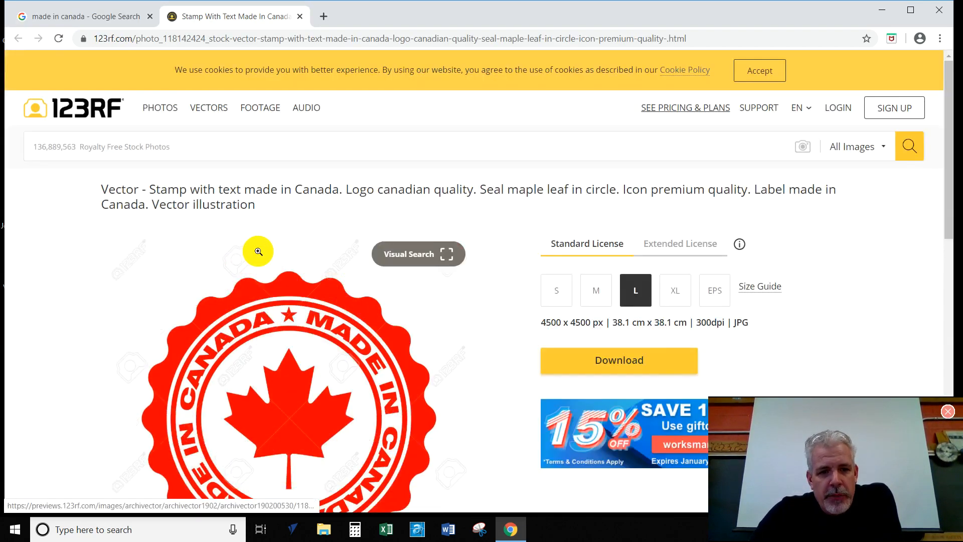
pyautogui.scroll(-3, 281, 260)
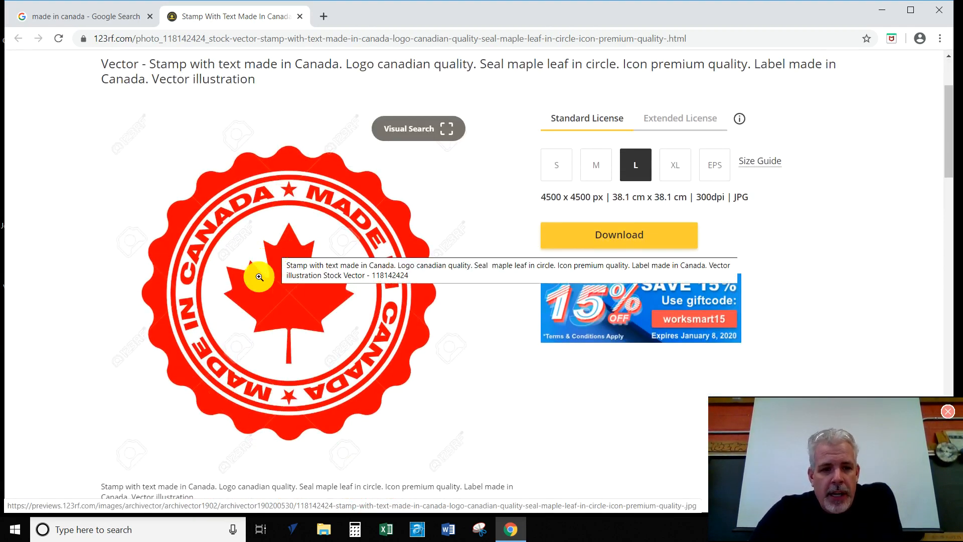
pyautogui.rightClick(225, 311)
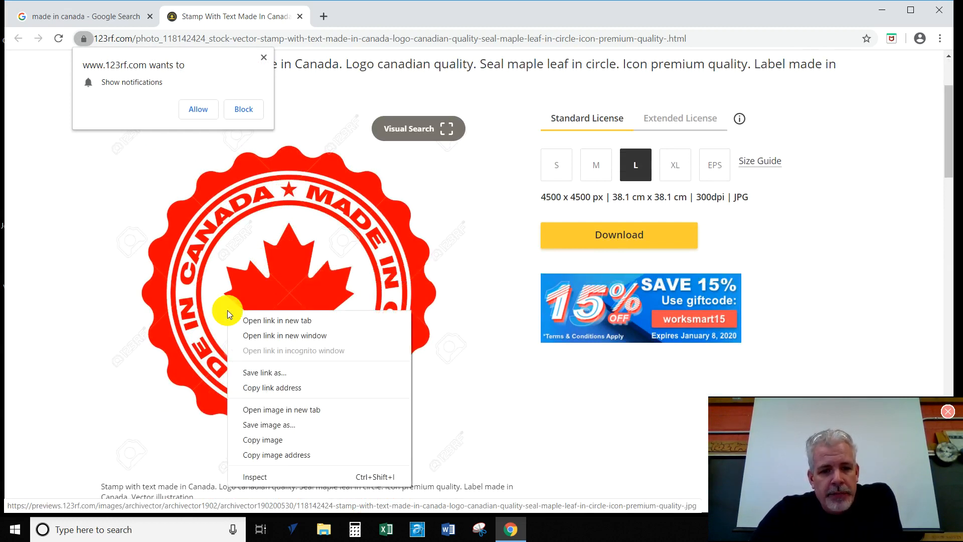
pyautogui.click(258, 426)
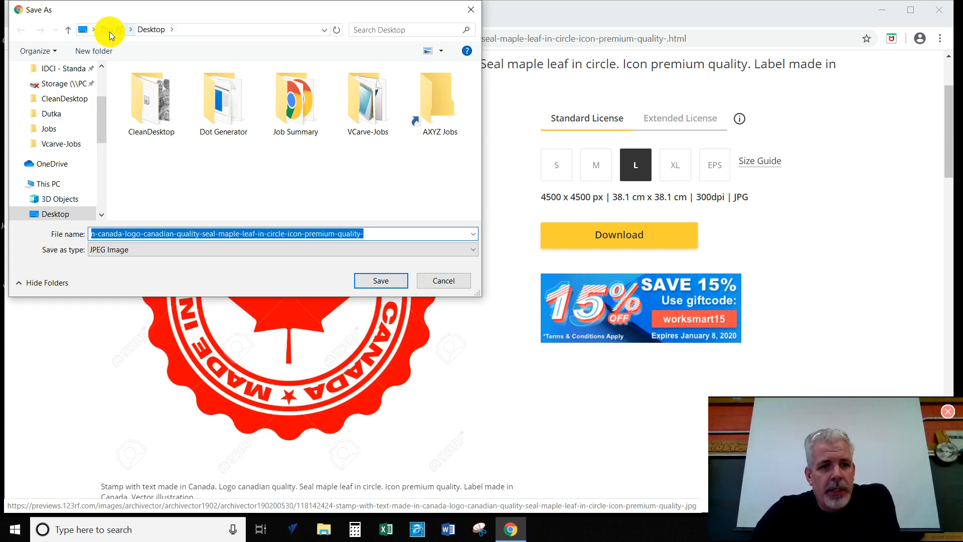
pyautogui.click(380, 281)
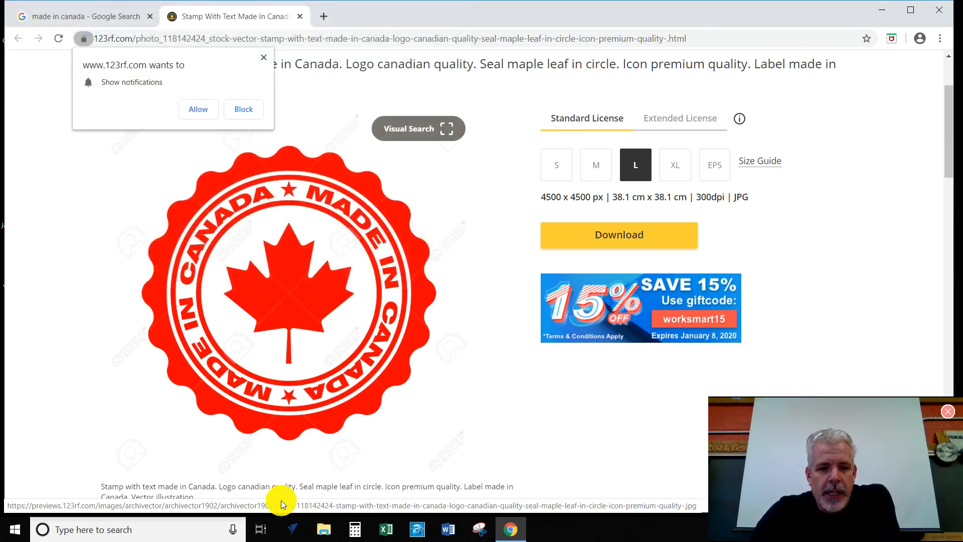
# Switch to VCarve Pro and create a new single-sided job 16 inches wide, 12 inches high and 0.75 inches thick
pyautogui.click(293, 529)
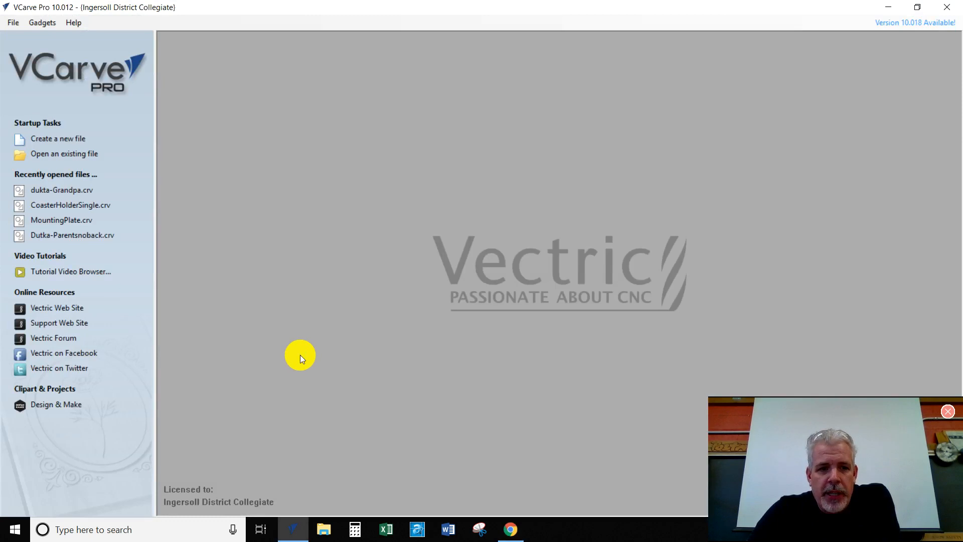
pyautogui.click(68, 143)
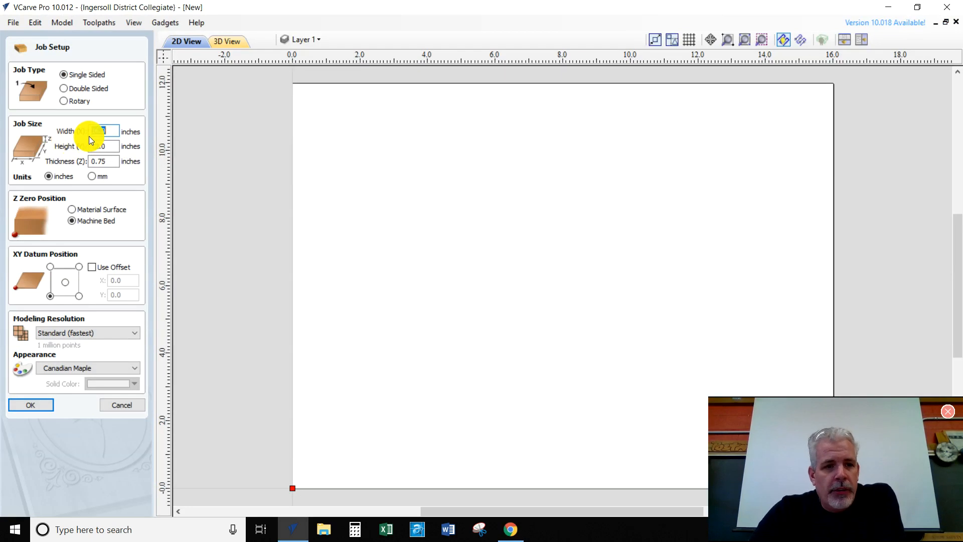
pyautogui.write('16')
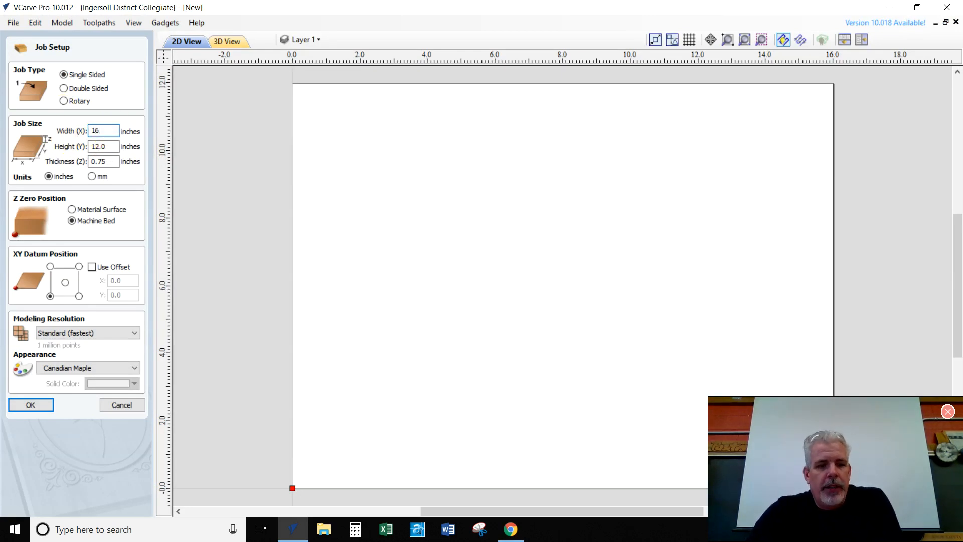
pyautogui.press('Tab')
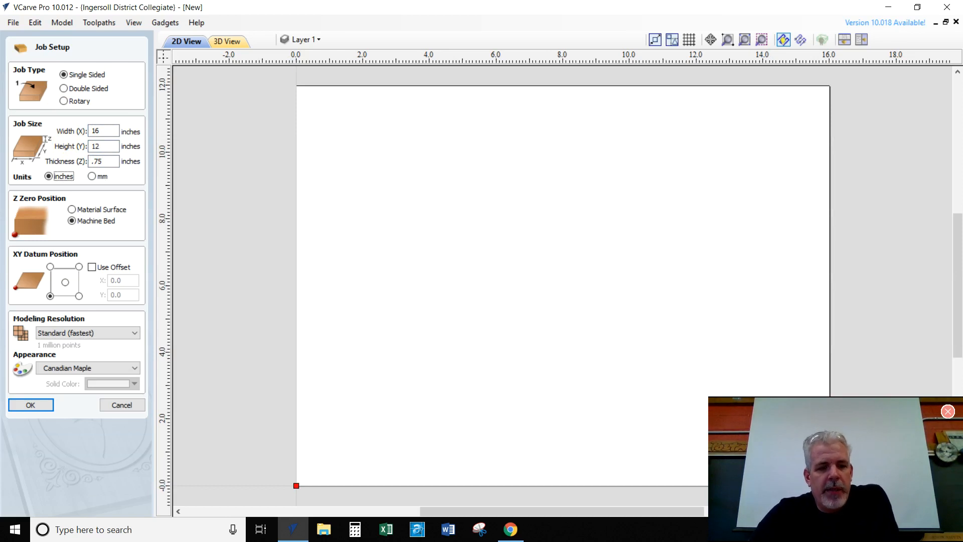
pyautogui.click(106, 132)
pyautogui.click(107, 146)
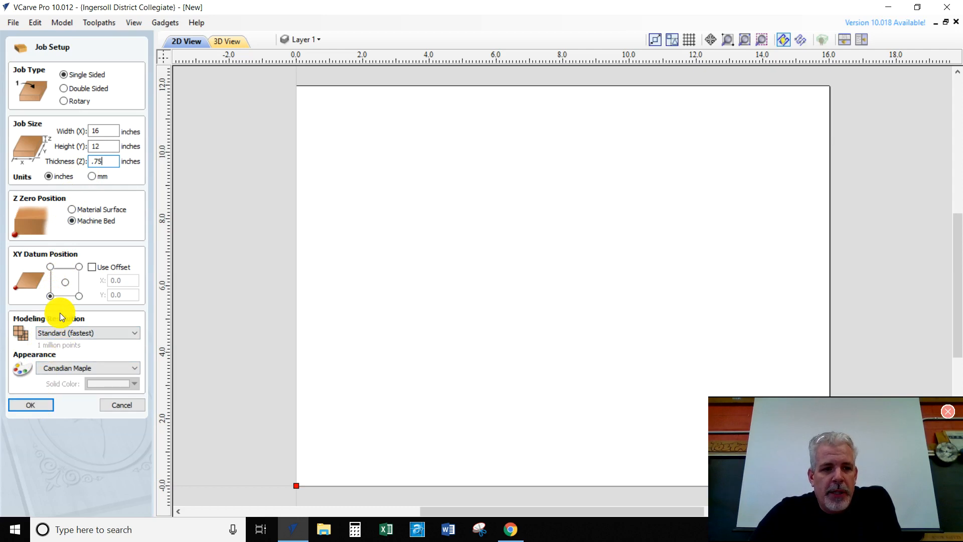
pyautogui.click(31, 404)
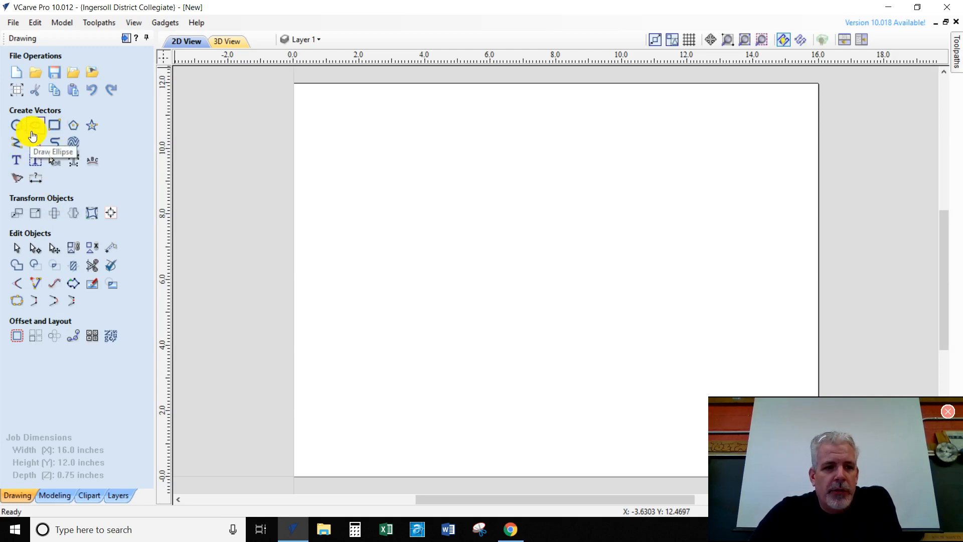
# Import the saved "Made in Canada" seal image from the Desktop into the 2D drawing
pyautogui.click(90, 77)
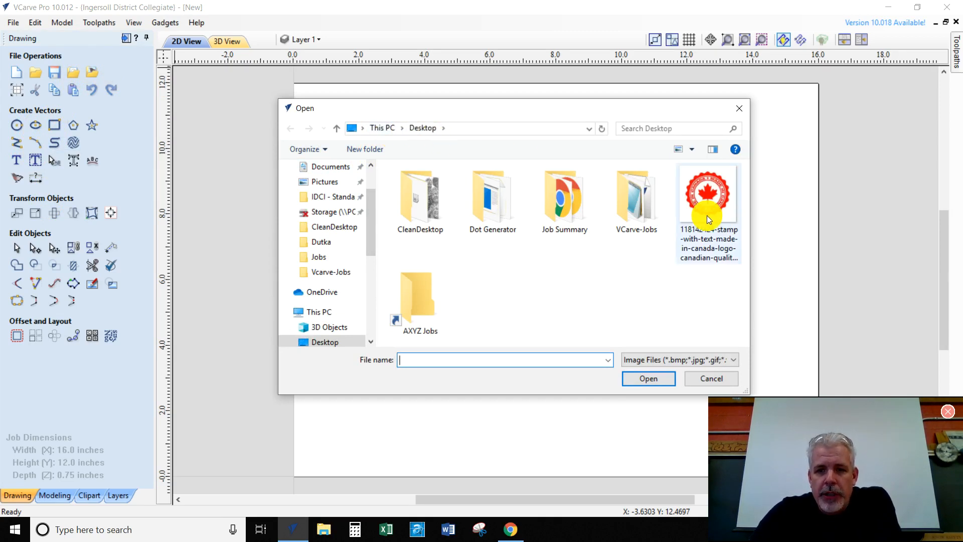
pyautogui.click(717, 204)
pyautogui.click(650, 382)
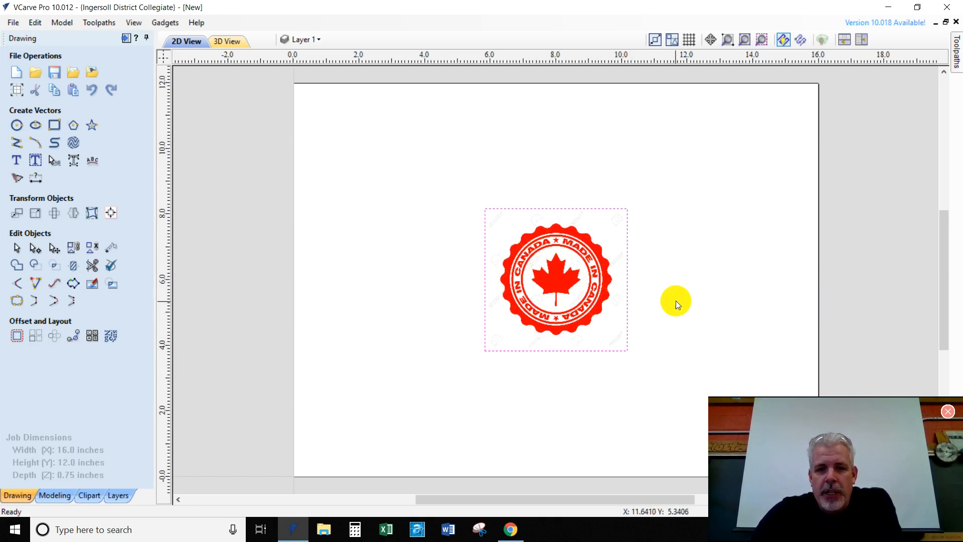
pyautogui.scroll(5, 694, 296)
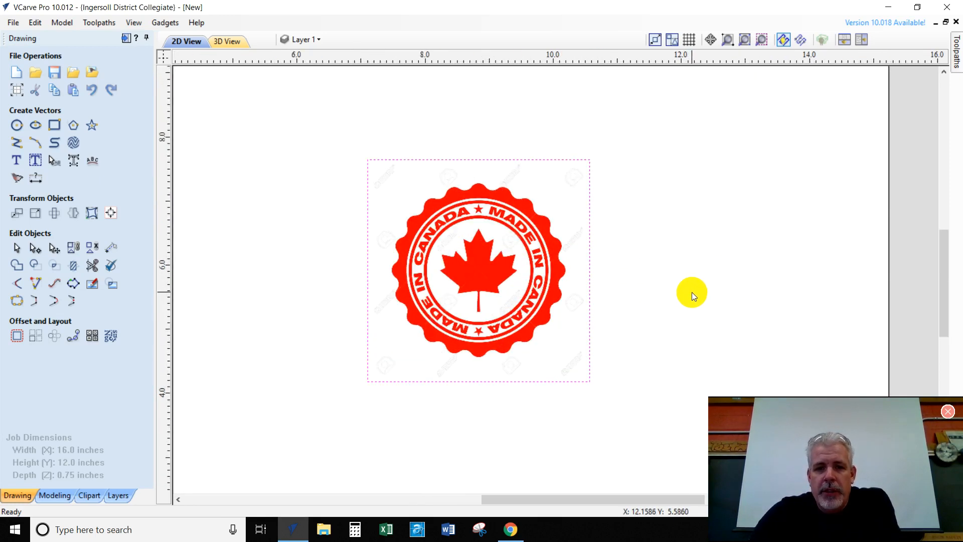
pyautogui.moveTo(447, 275); pyautogui.dragTo(547, 290, button='middle')
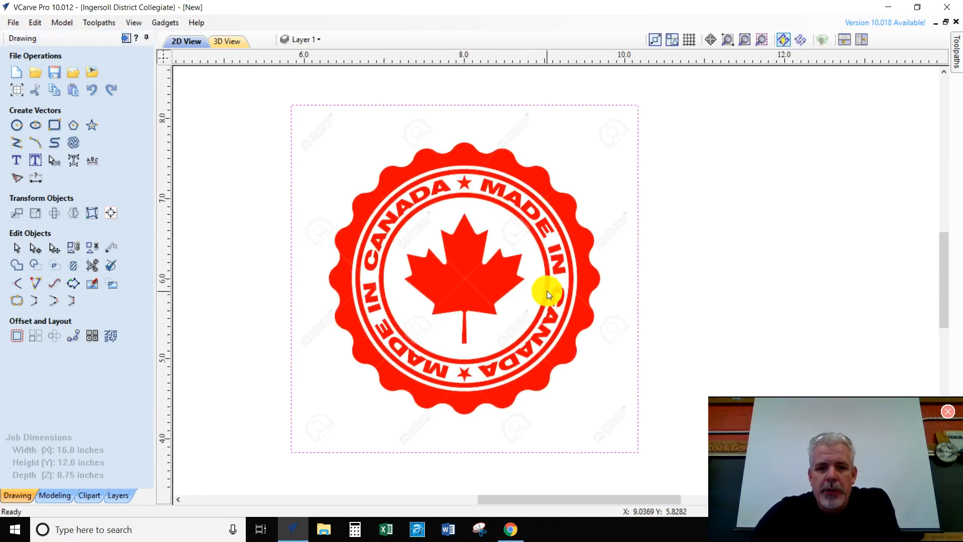
# Select the imported seal bitmap and set up a color bitmap trace reduced to 2 colors
pyautogui.click(360, 217)
pyautogui.click(211, 203)
pyautogui.click(358, 205)
pyautogui.click(243, 202)
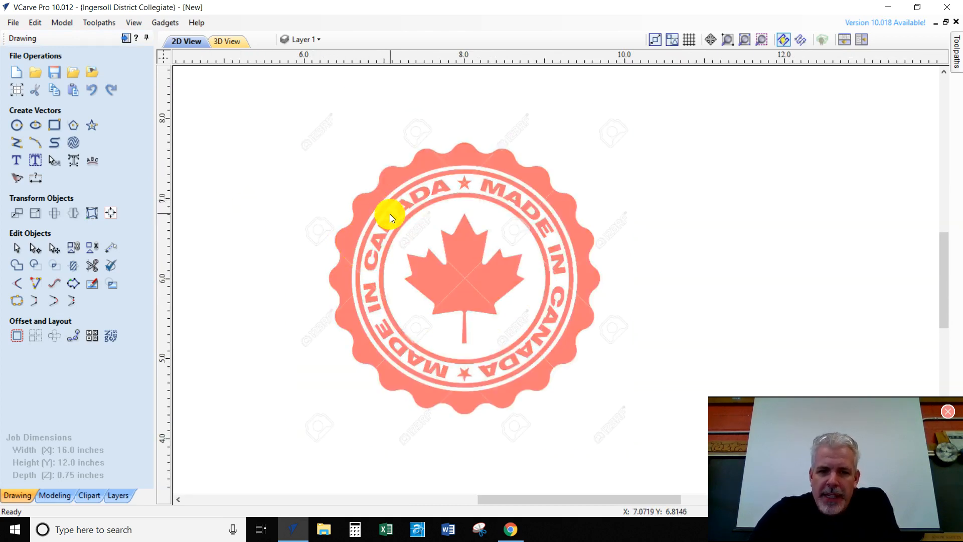
pyautogui.click(366, 201)
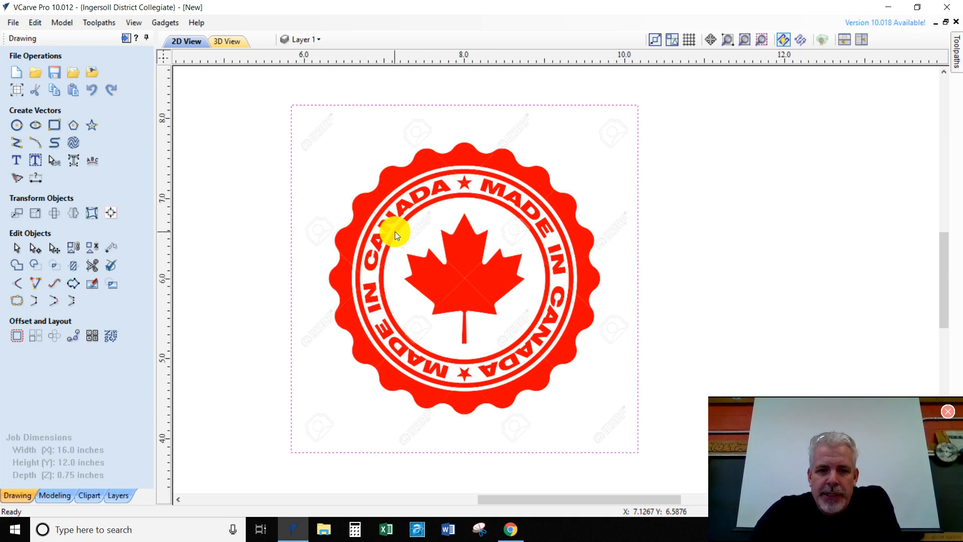
pyautogui.click(16, 183)
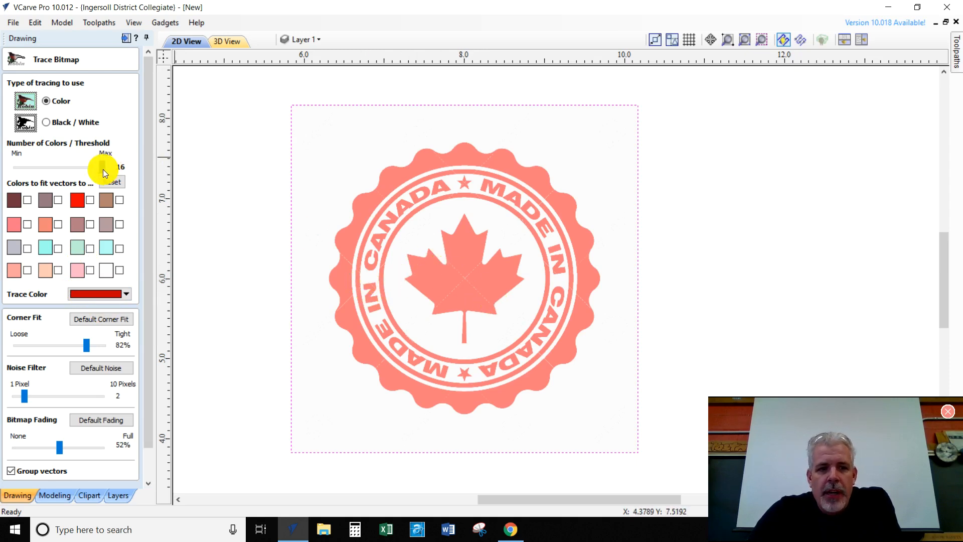
pyautogui.moveTo(102, 170); pyautogui.dragTo(23, 167)
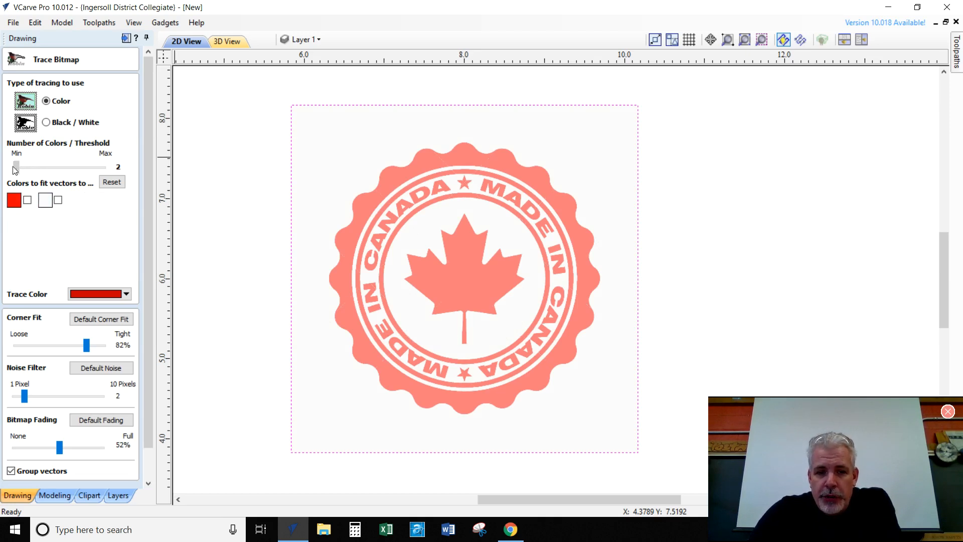
pyautogui.moveTo(13, 166); pyautogui.dragTo(25, 170)
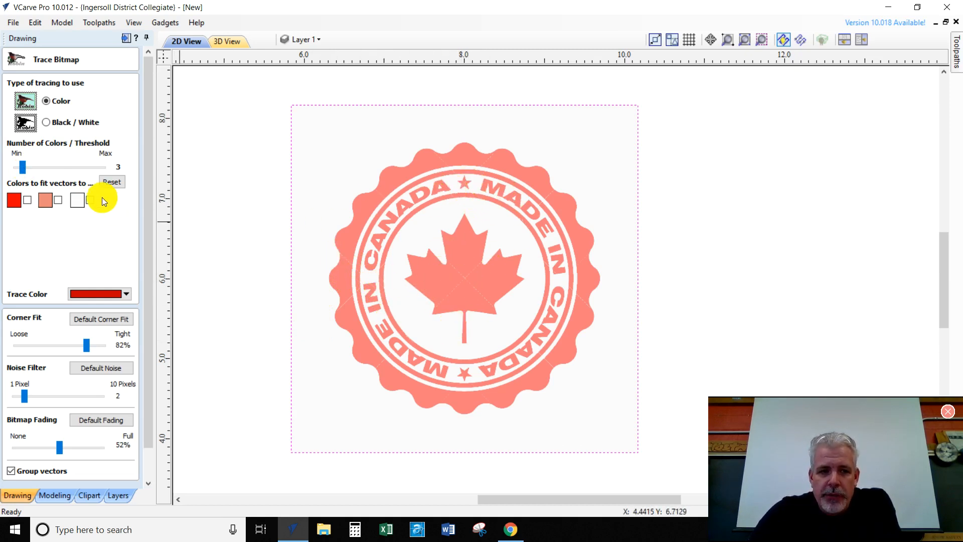
pyautogui.moveTo(19, 170); pyautogui.dragTo(16, 168)
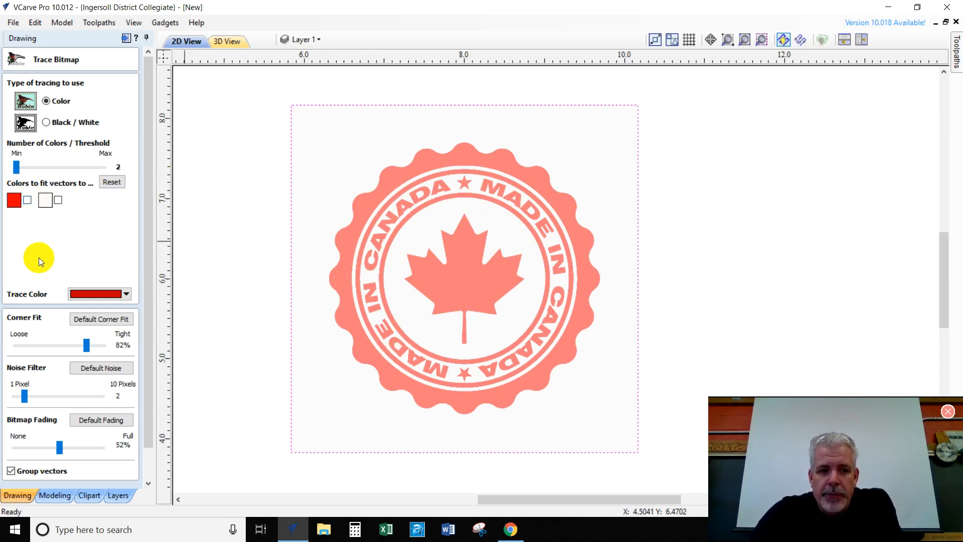
# Fit vectors to the red color of the seal, preview the trace and apply it
pyautogui.scroll(-2, 38, 260)
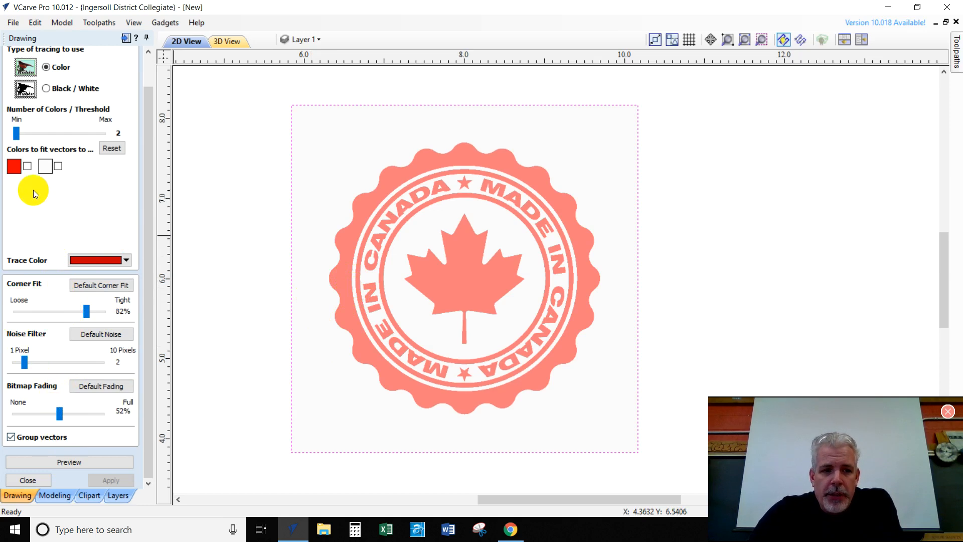
pyautogui.click(26, 168)
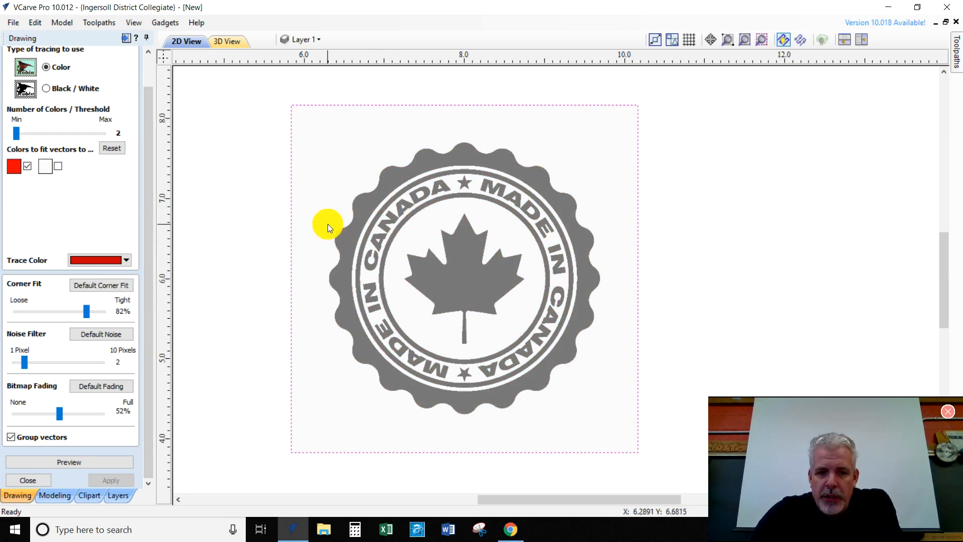
pyautogui.click(82, 464)
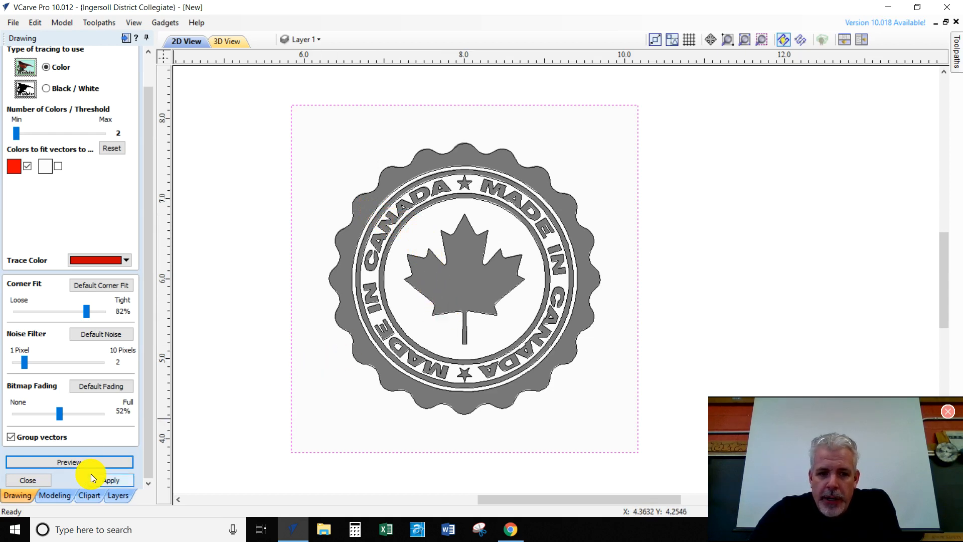
pyautogui.click(106, 483)
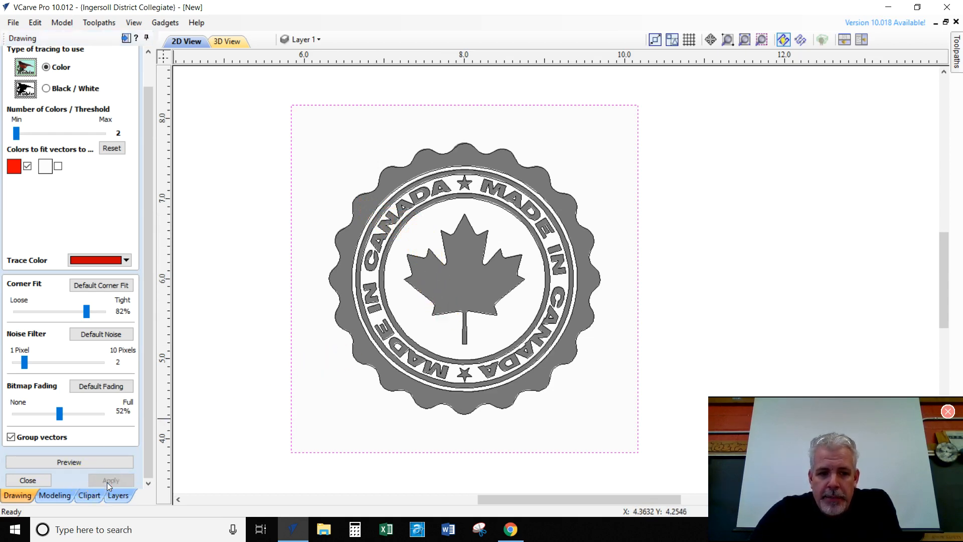
# Delete the original seal bitmap so only the traced vectors remain, and exit the bitmap tracing tool
pyautogui.click(254, 345)
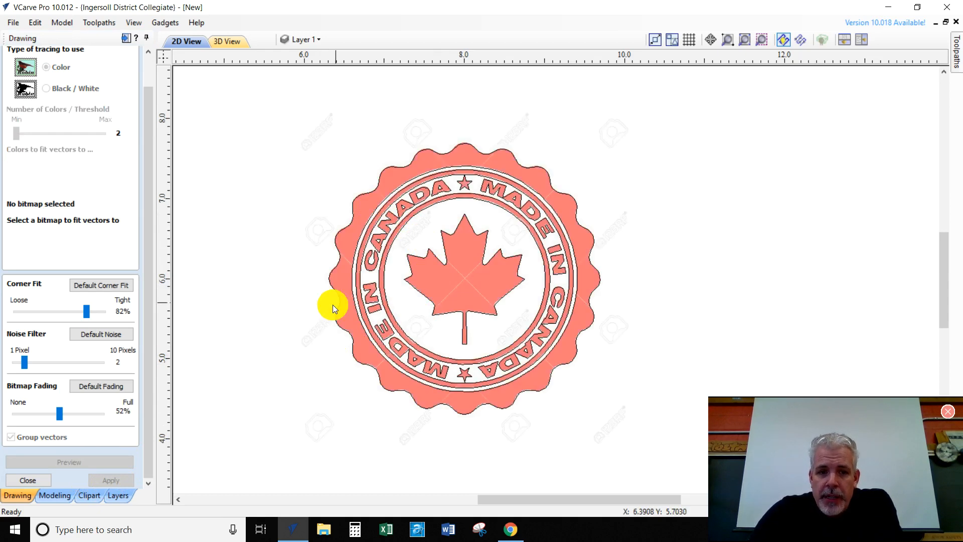
pyautogui.click(345, 281)
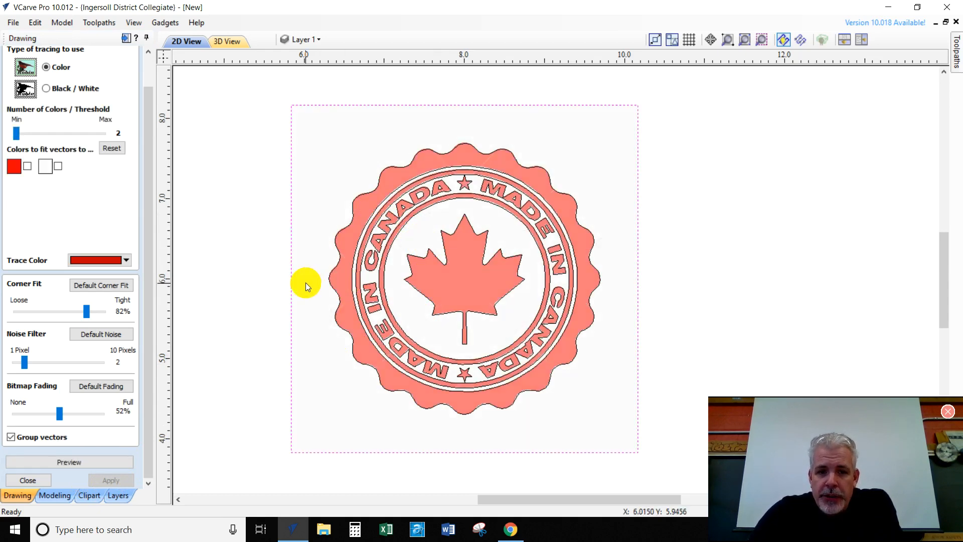
pyautogui.click(238, 273)
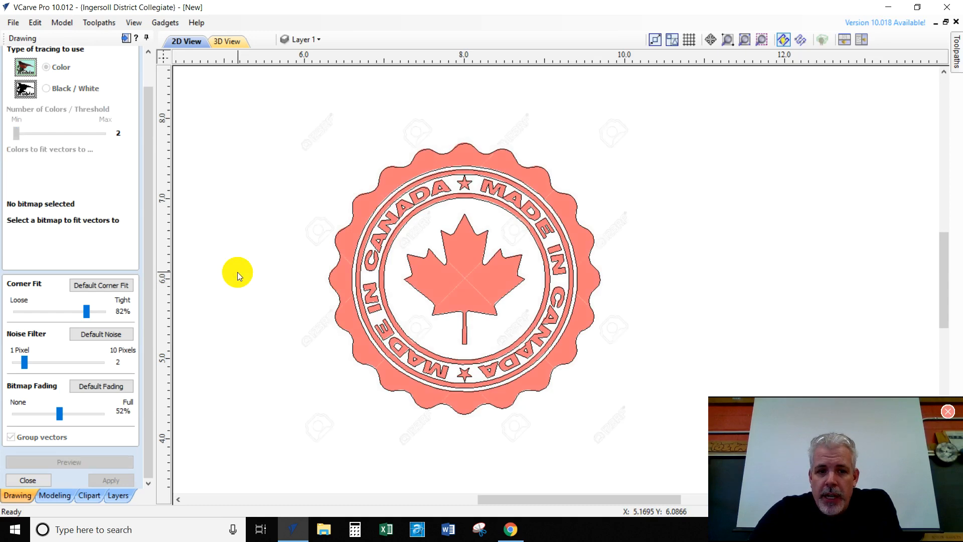
pyautogui.click(312, 228)
pyautogui.click(318, 233)
pyautogui.click(346, 240)
pyautogui.click(345, 240)
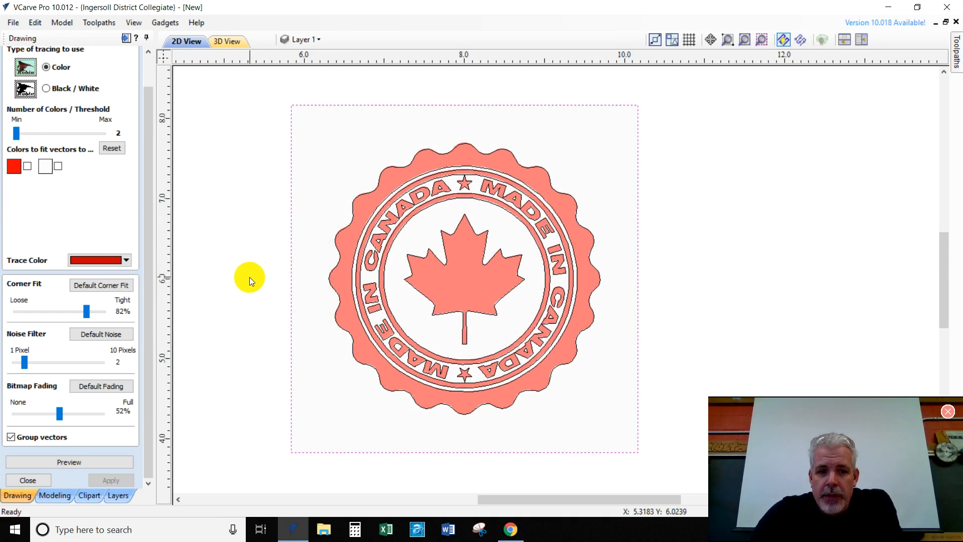
pyautogui.press('Delete')
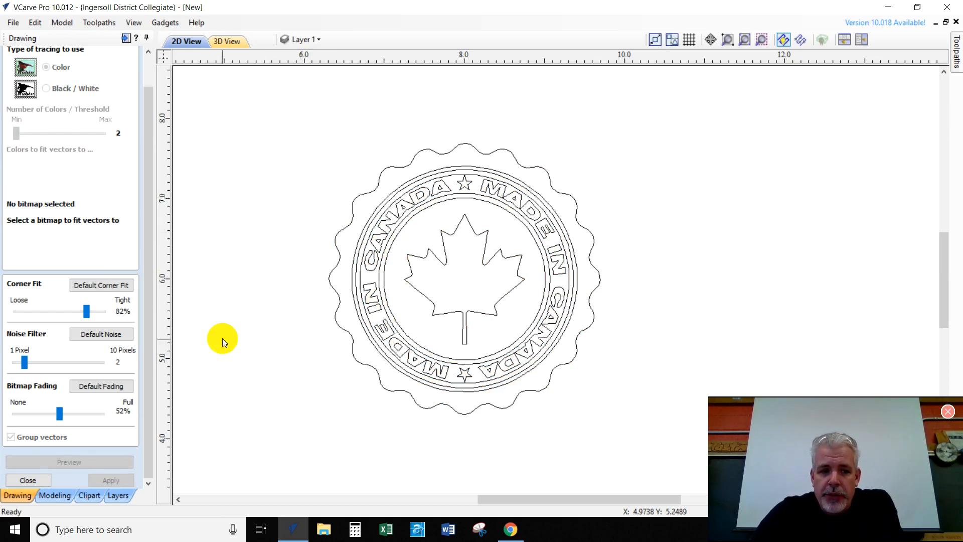
pyautogui.click(27, 481)
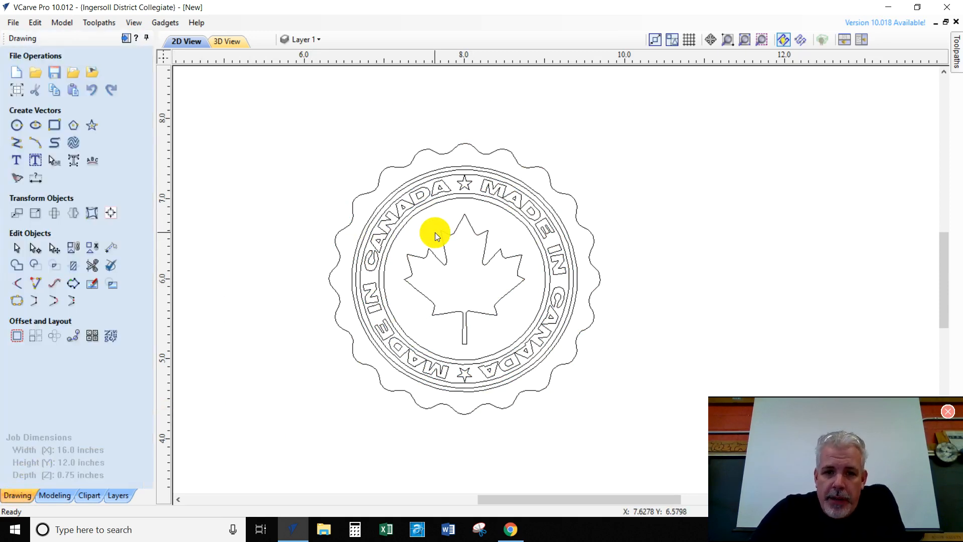
# Scale the traced seal vectors from their centre to 11 inches wide with the X and Y proportions linked
pyautogui.scroll(-3, 424, 209)
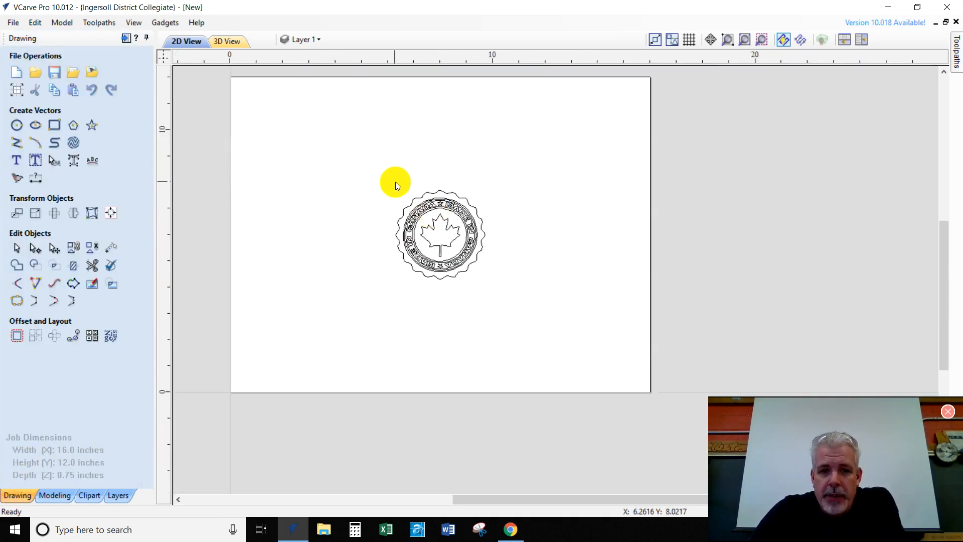
pyautogui.moveTo(390, 178); pyautogui.dragTo(506, 295)
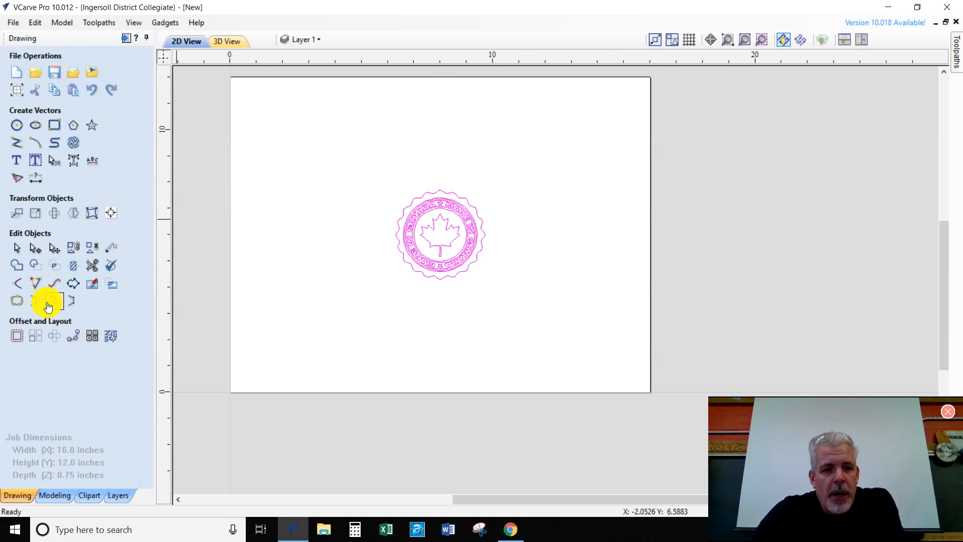
pyautogui.click(37, 215)
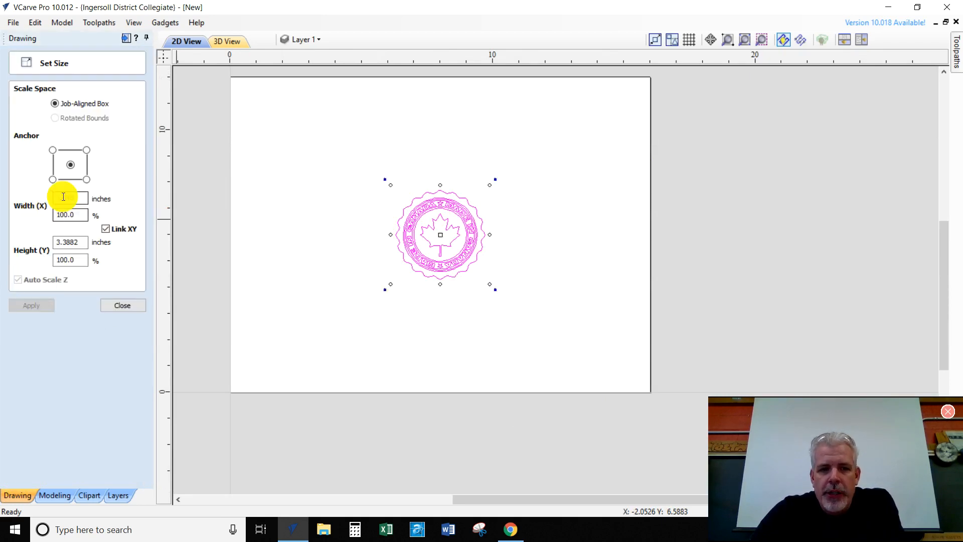
pyautogui.doubleClick(79, 197)
pyautogui.write('11')
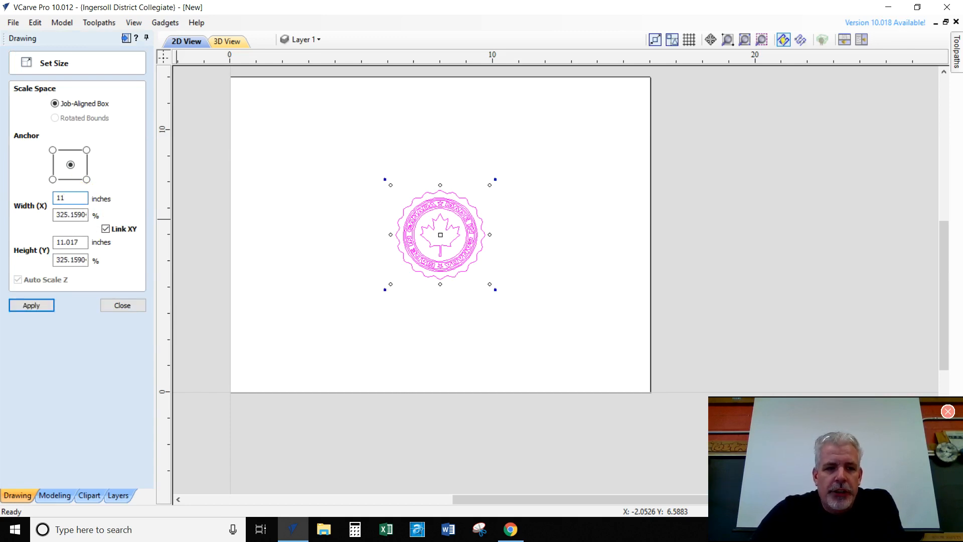
pyautogui.click(19, 306)
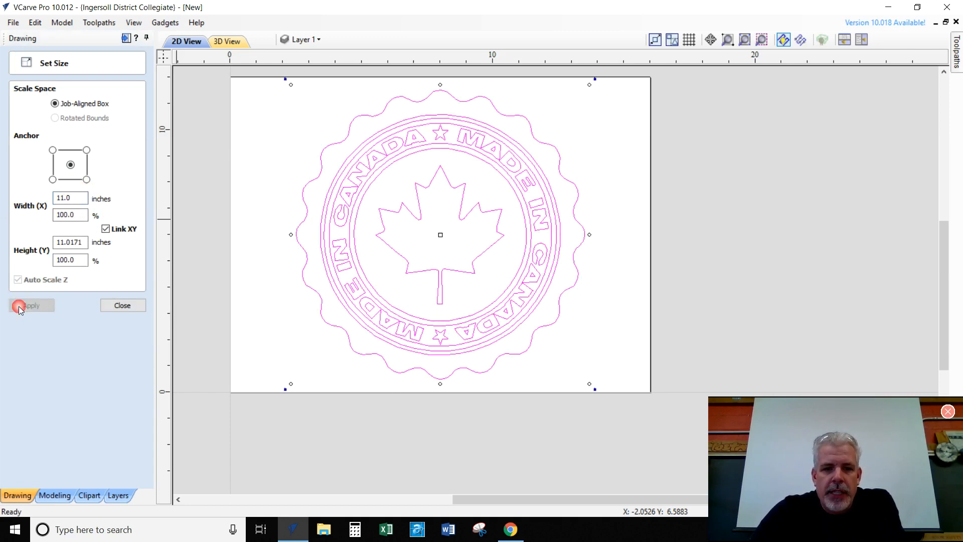
pyautogui.click(255, 170)
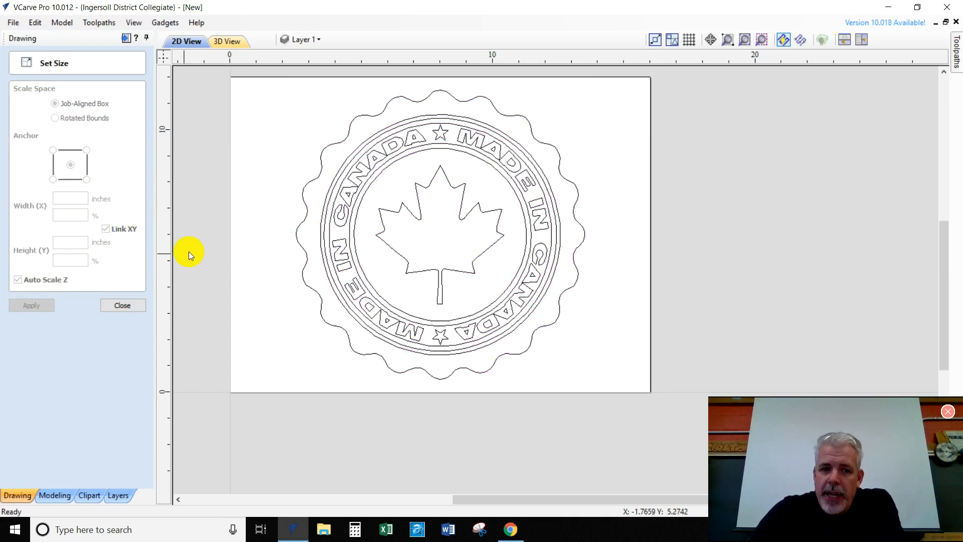
pyautogui.click(111, 306)
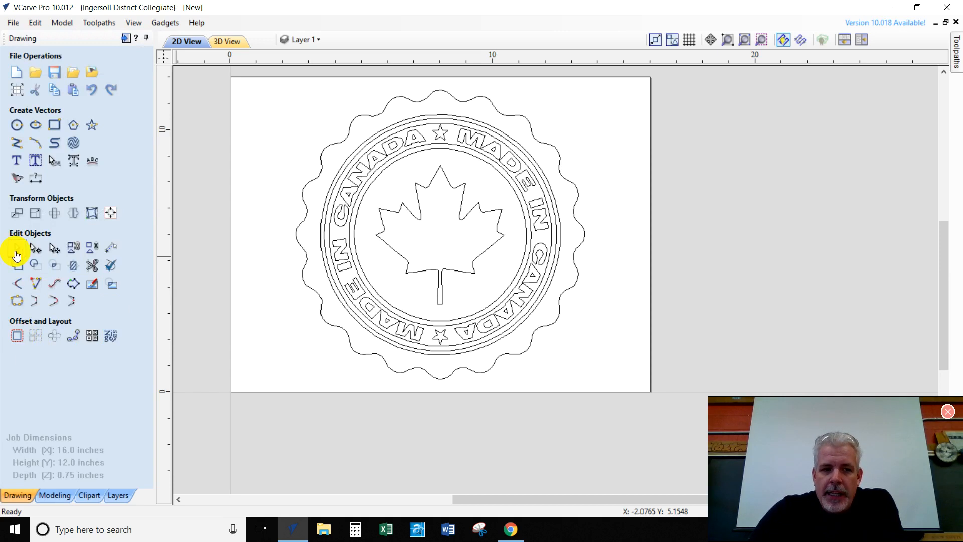
# Draw a square-cornered 16 x 12 inch rectangle around the material's edge, anchored by its lower-left corner at X 0, Y 0
pyautogui.click(57, 128)
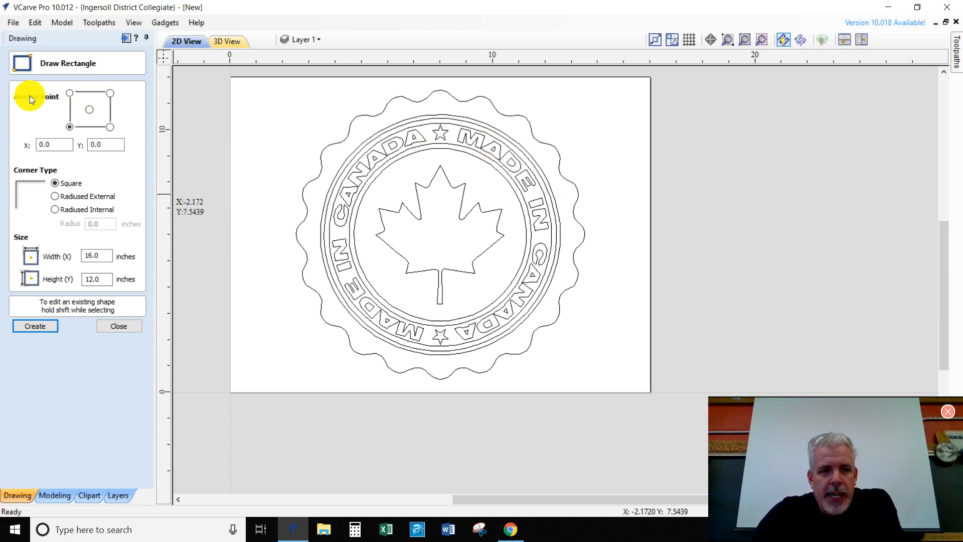
pyautogui.click(69, 127)
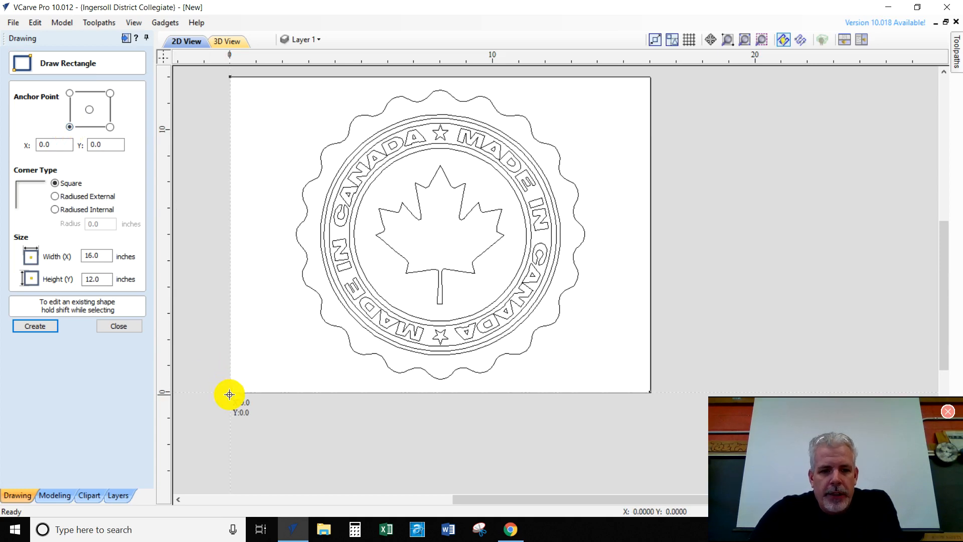
pyautogui.moveTo(229, 392); pyautogui.dragTo(651, 76)
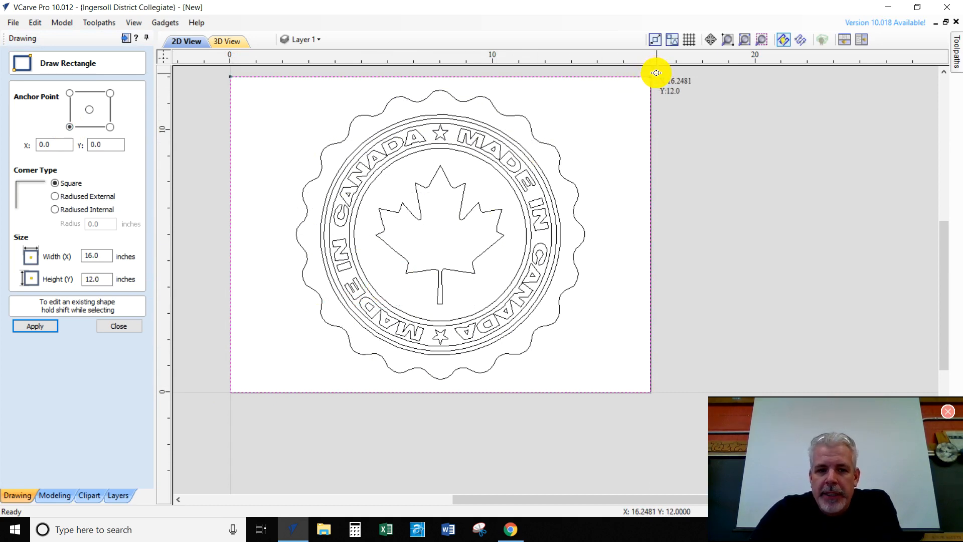
pyautogui.click(36, 326)
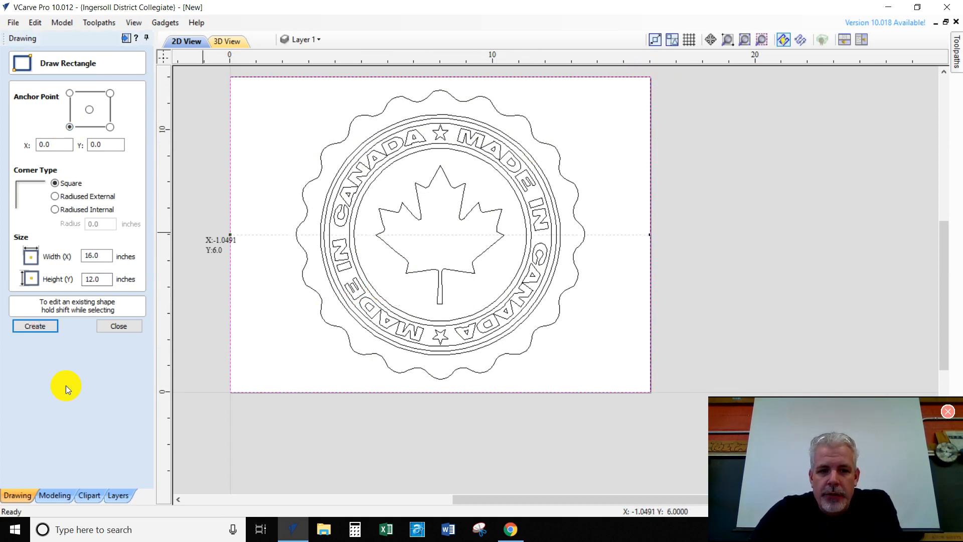
pyautogui.click(109, 326)
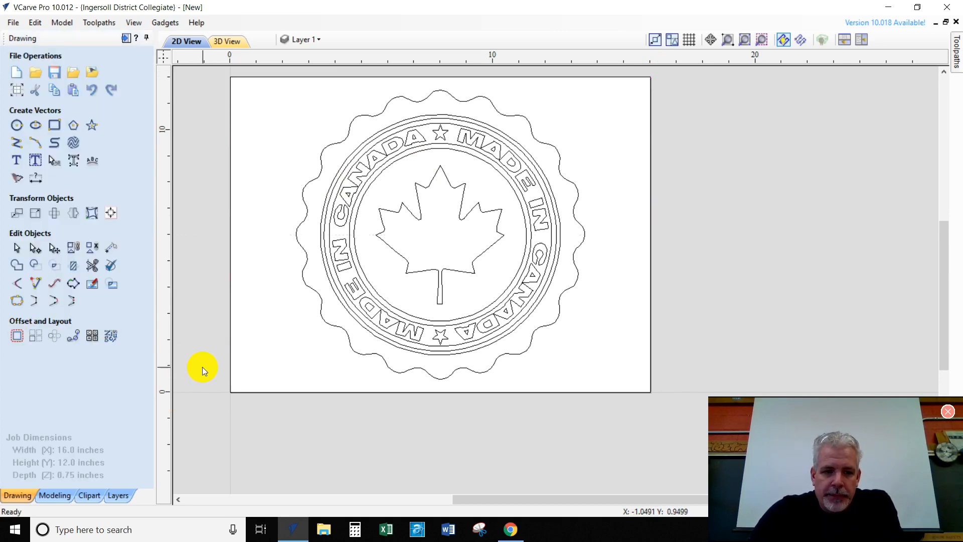
# Offset the border rectangle inwards by 0.5 inches with sharp corners, keeping the original
pyautogui.click(230, 385)
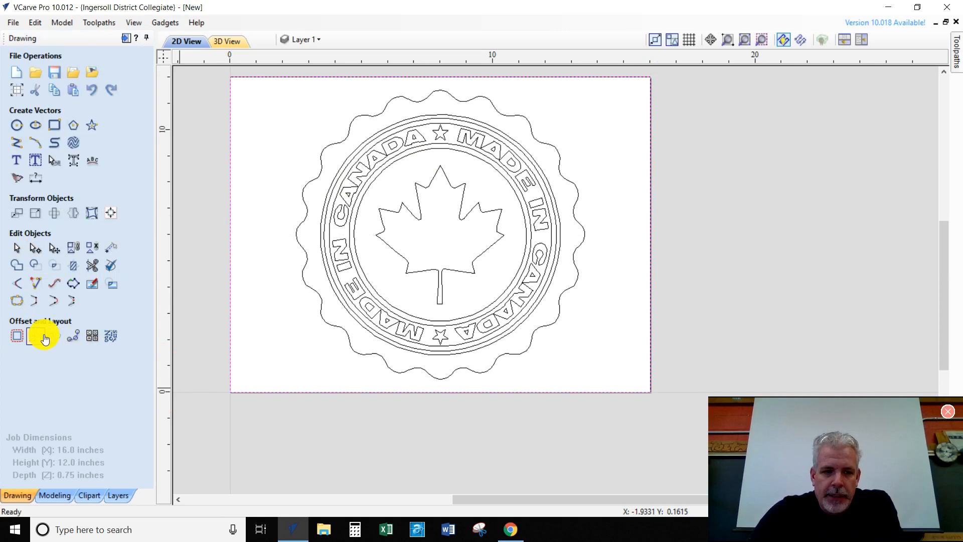
pyautogui.click(16, 335)
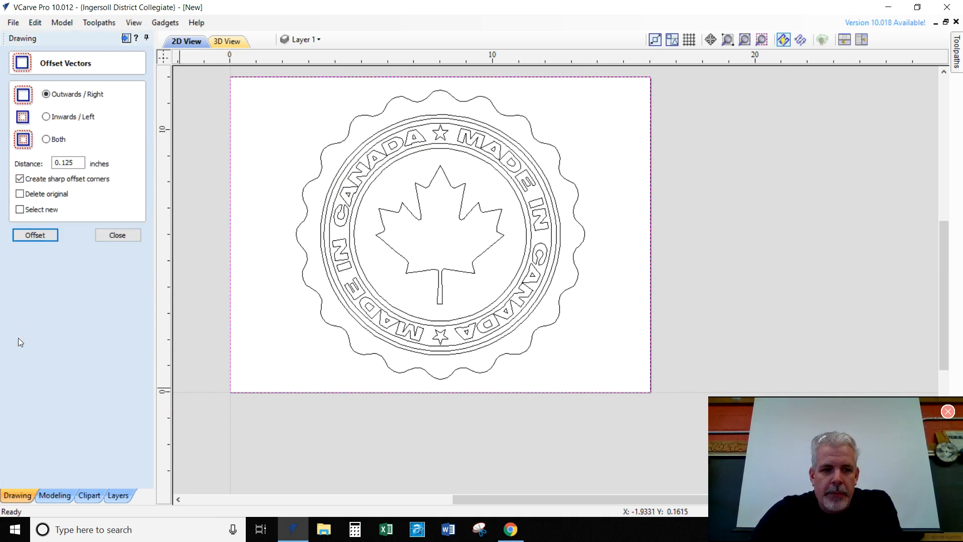
pyautogui.click(44, 118)
pyautogui.moveTo(83, 163); pyautogui.dragTo(18, 156)
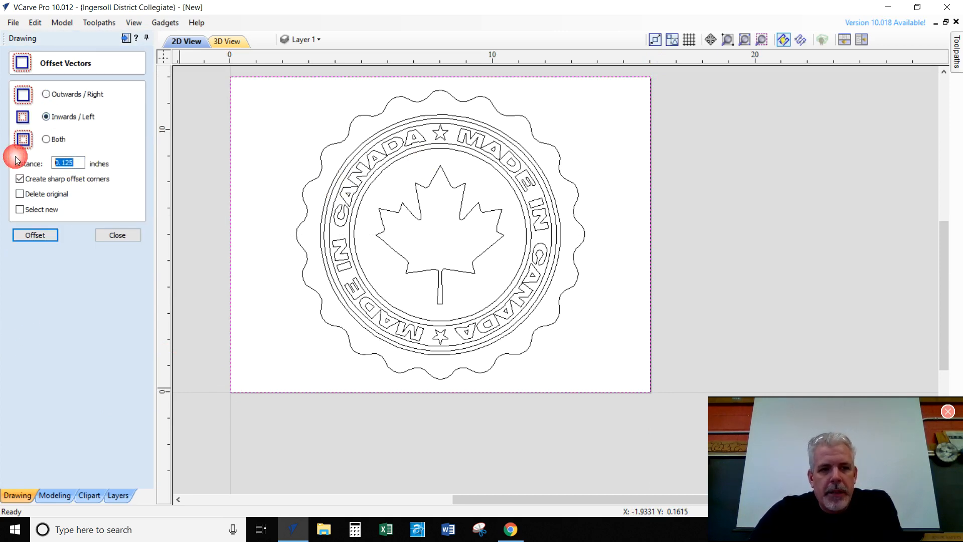
pyautogui.write('.5')
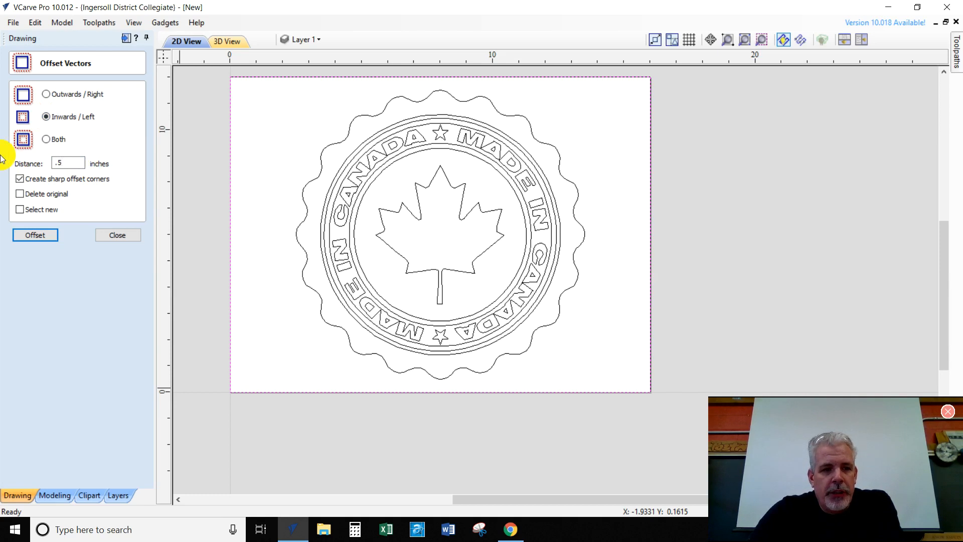
pyautogui.click(25, 235)
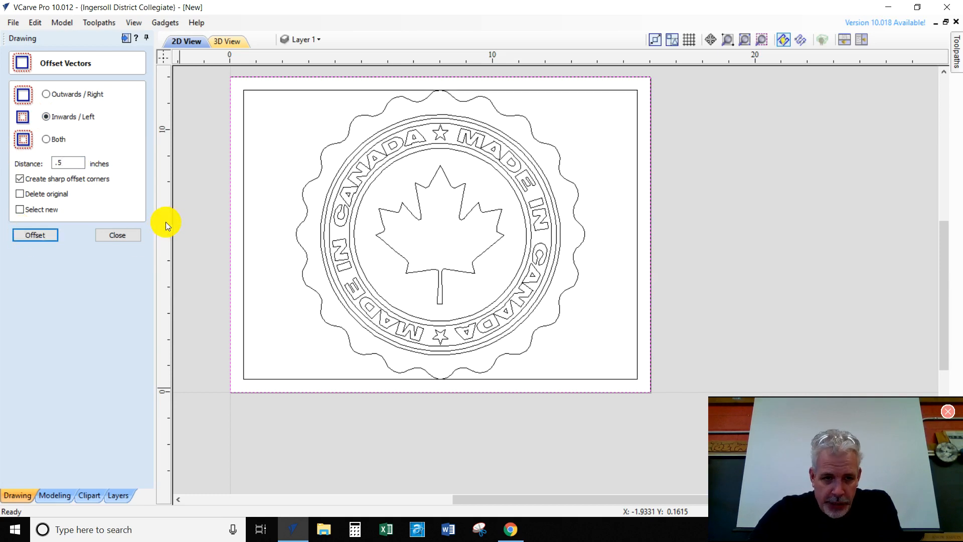
pyautogui.click(190, 222)
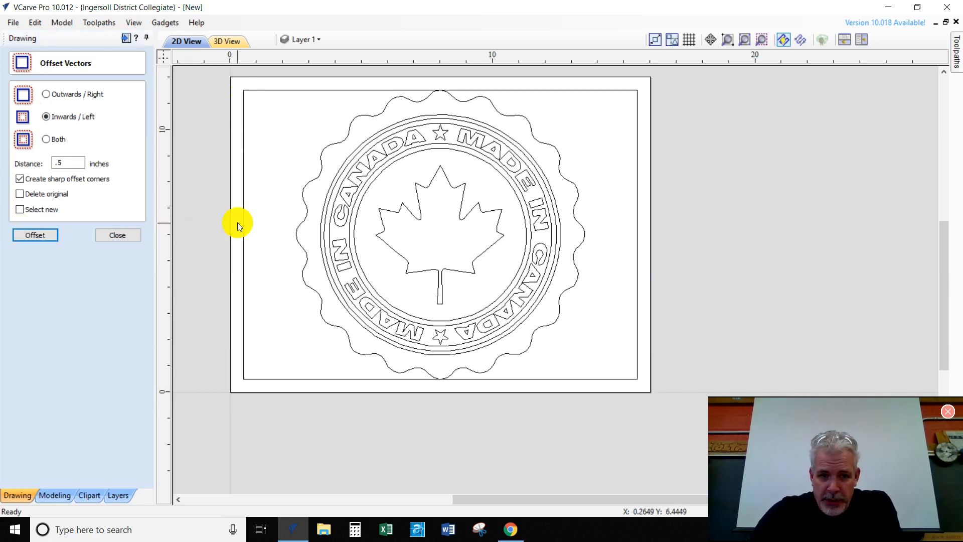
pyautogui.click(583, 226)
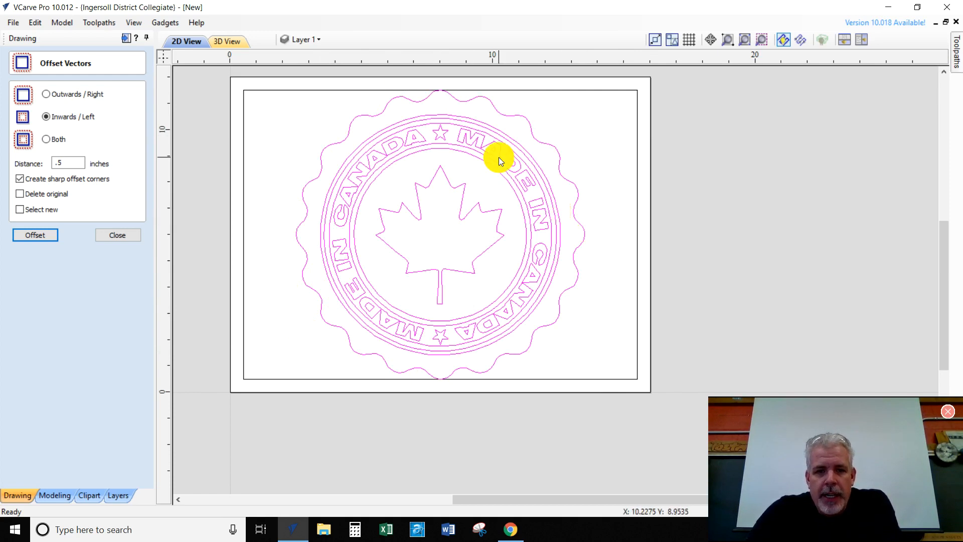
pyautogui.click(114, 236)
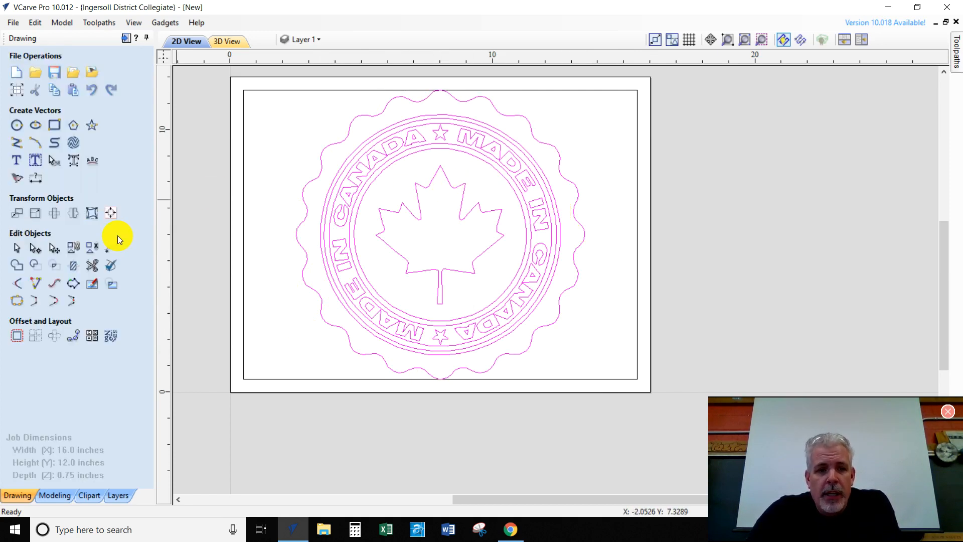
# Ungroup the traced seal vectors back onto their original object layers
pyautogui.click(336, 270)
pyautogui.click(275, 260)
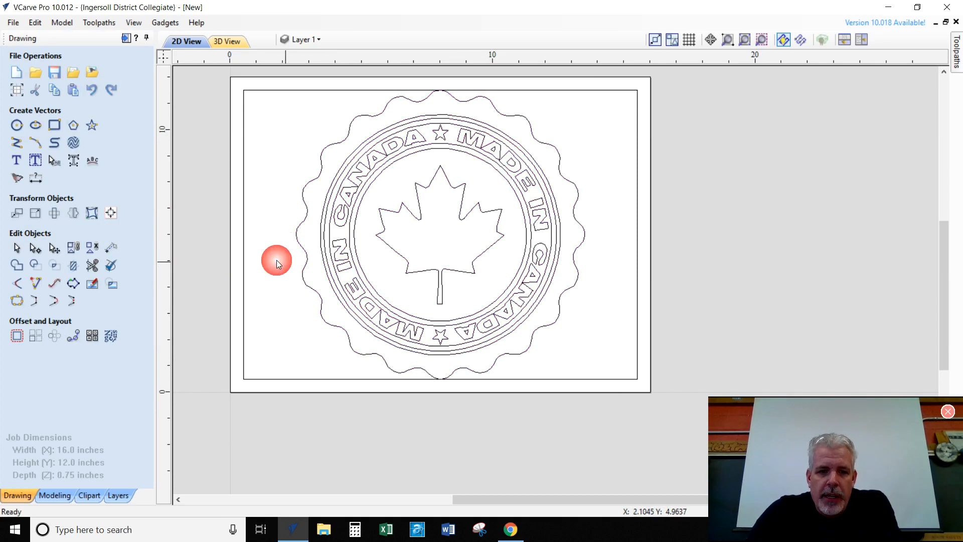
pyautogui.click(323, 255)
pyautogui.click(278, 243)
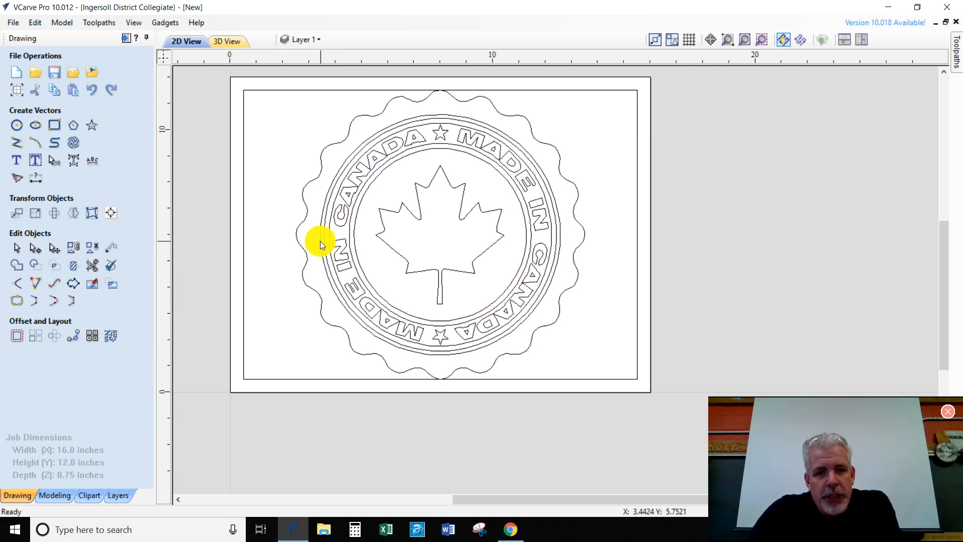
pyautogui.click(562, 223)
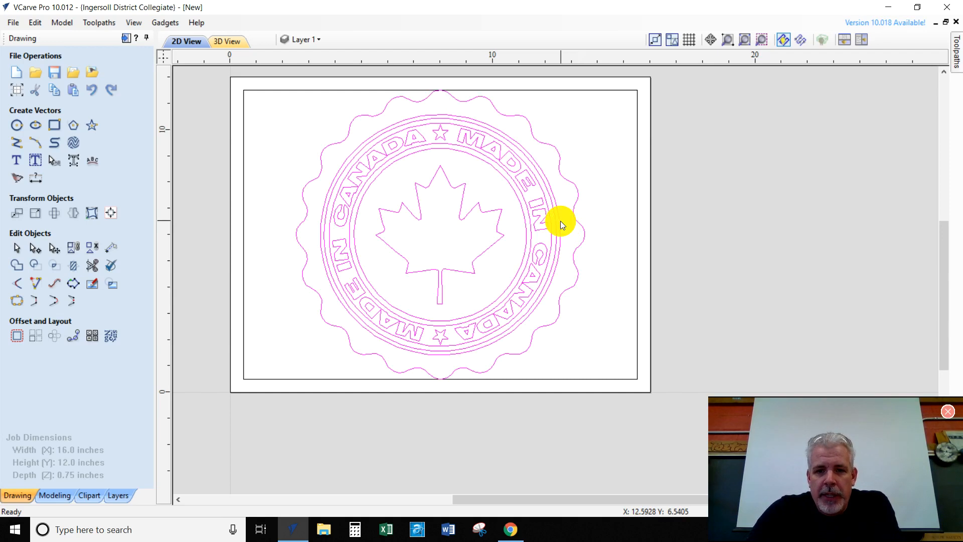
pyautogui.rightClick(562, 224)
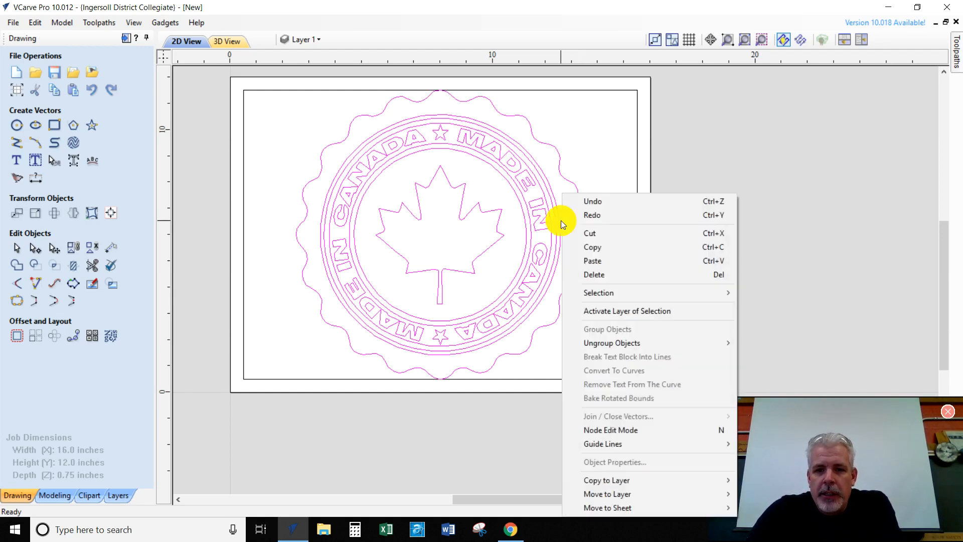
pyautogui.moveTo(595, 342)
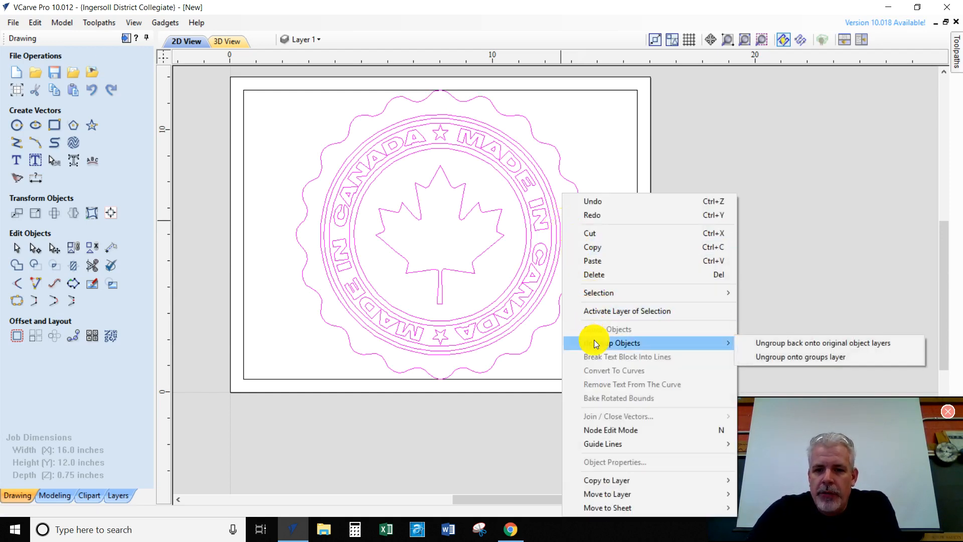
pyautogui.click(766, 342)
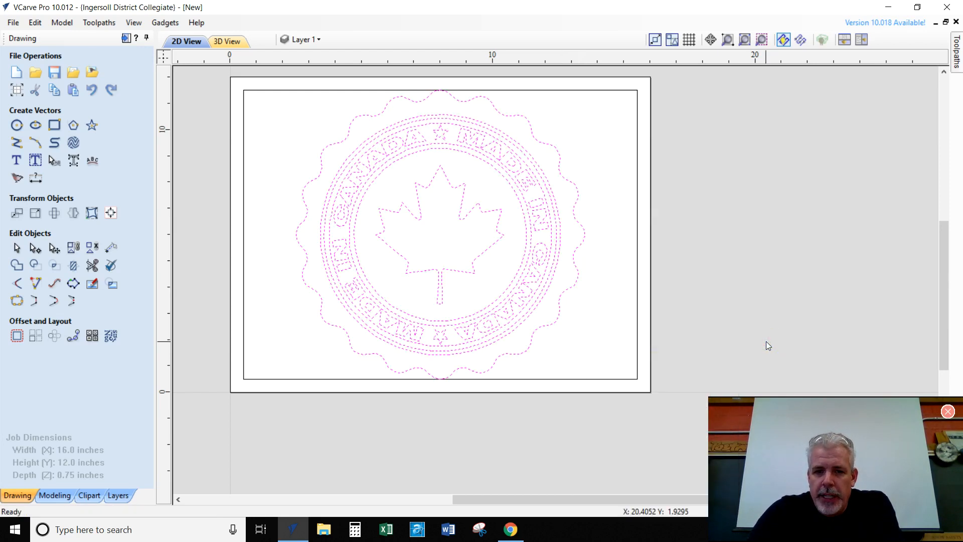
# Delete the scalloped outer outline of the seal
pyautogui.click(606, 296)
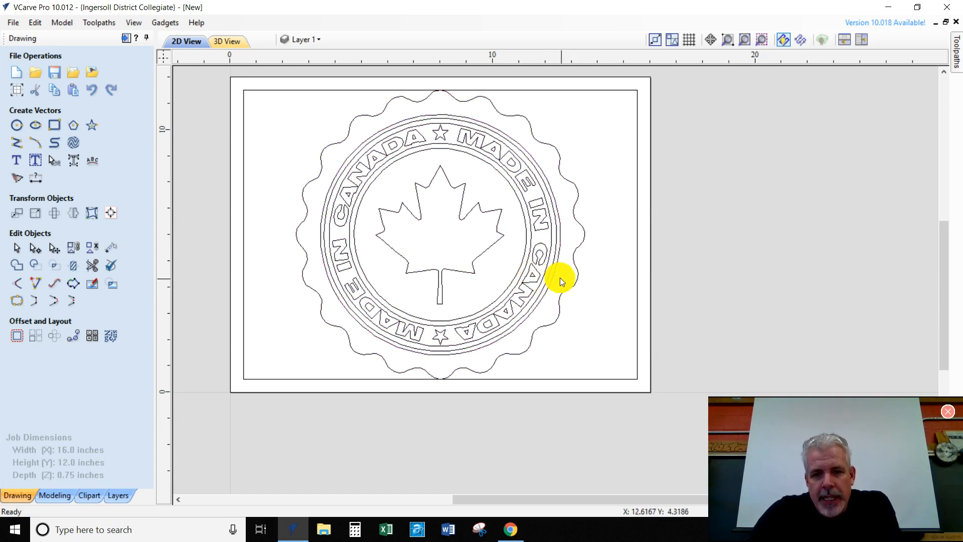
pyautogui.click(571, 287)
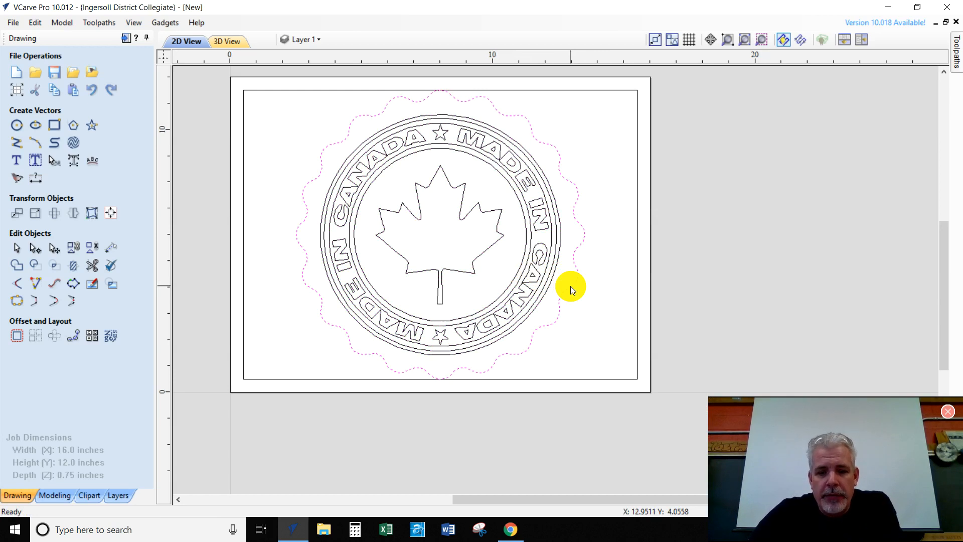
pyautogui.press('Delete')
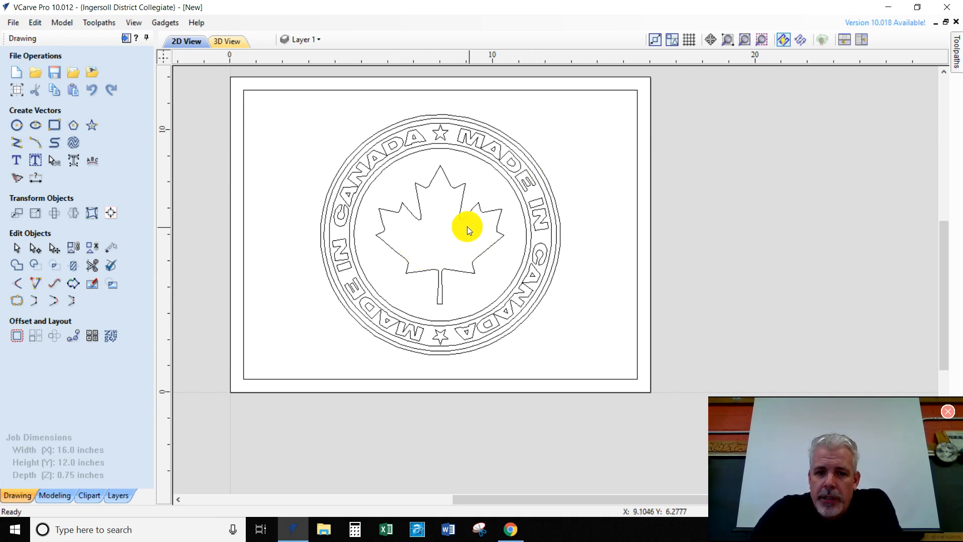
# Draw a circle of 5.2 inch radius around the seal, centred on it at X 8.0, Y 6.0007
pyautogui.click(18, 127)
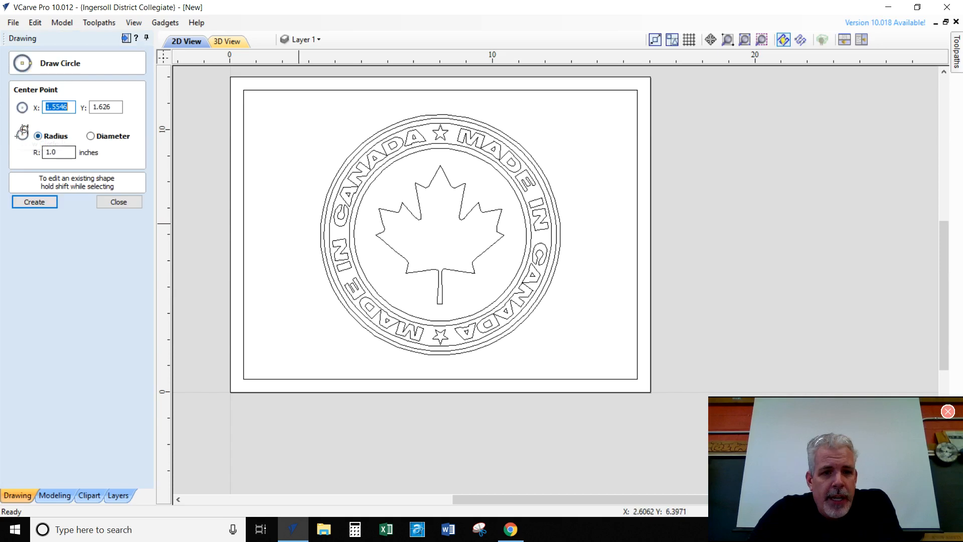
pyautogui.click(440, 235)
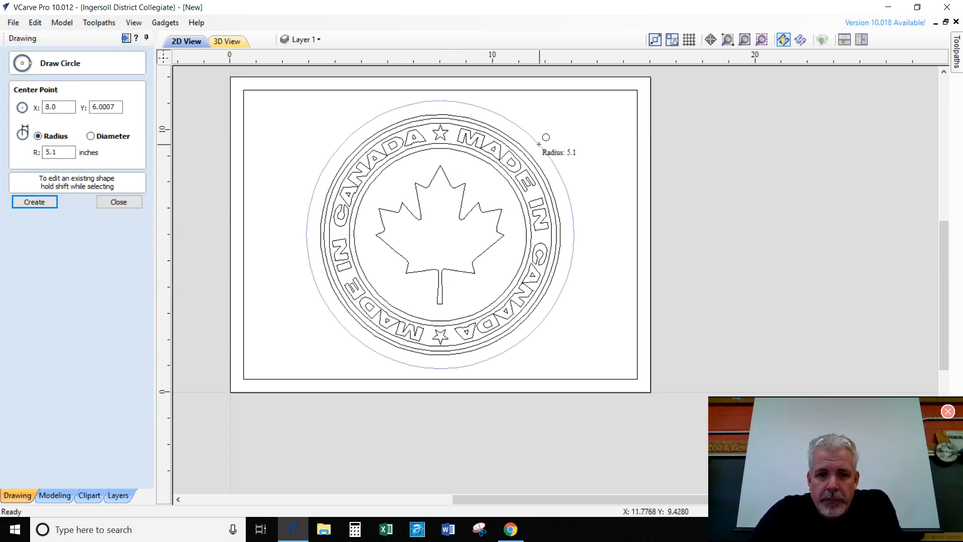
pyautogui.click(545, 146)
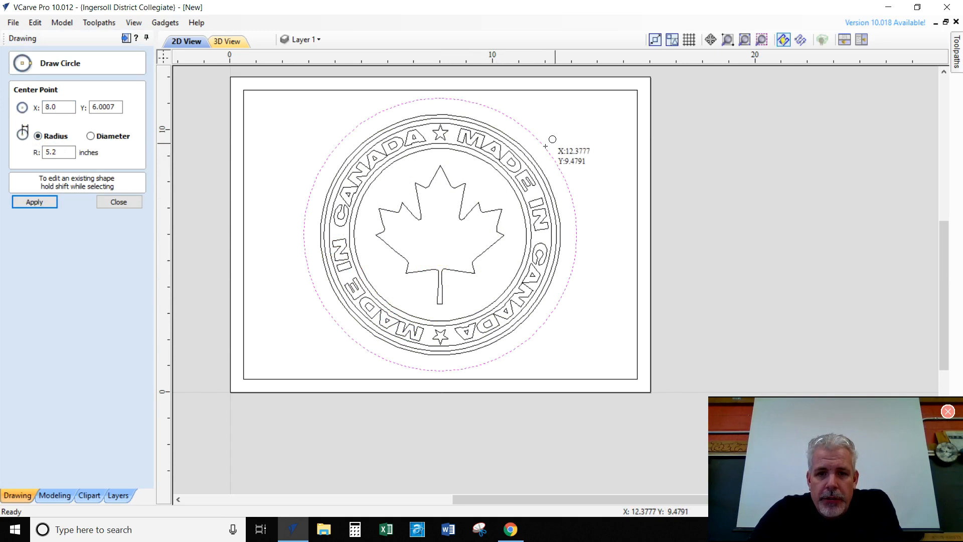
pyautogui.click(35, 201)
pyautogui.click(119, 201)
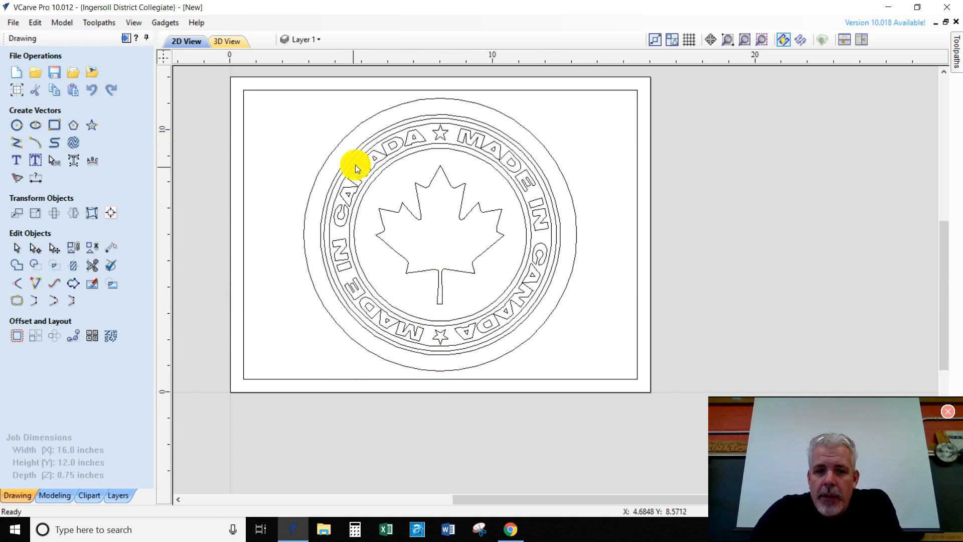
# Set up a V-Carve toolpath with the T2 V-Bit (90 deg 1"), without a flat depth or clearance tools
pyautogui.click(960, 62)
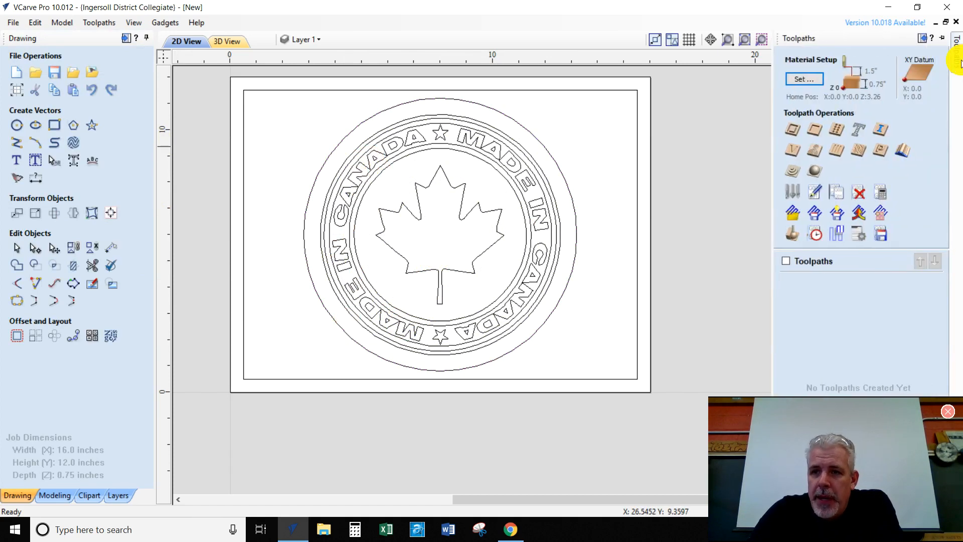
pyautogui.click(943, 40)
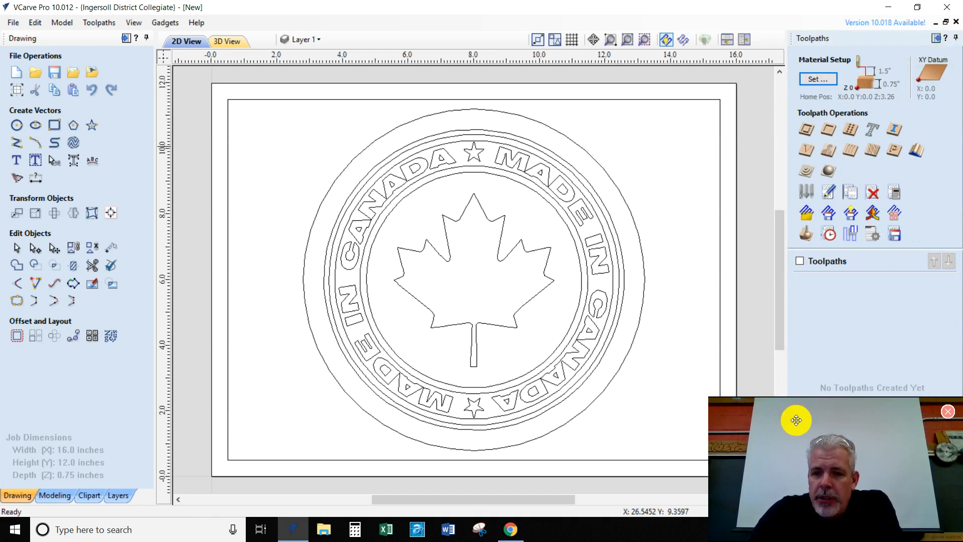
pyautogui.click(952, 414)
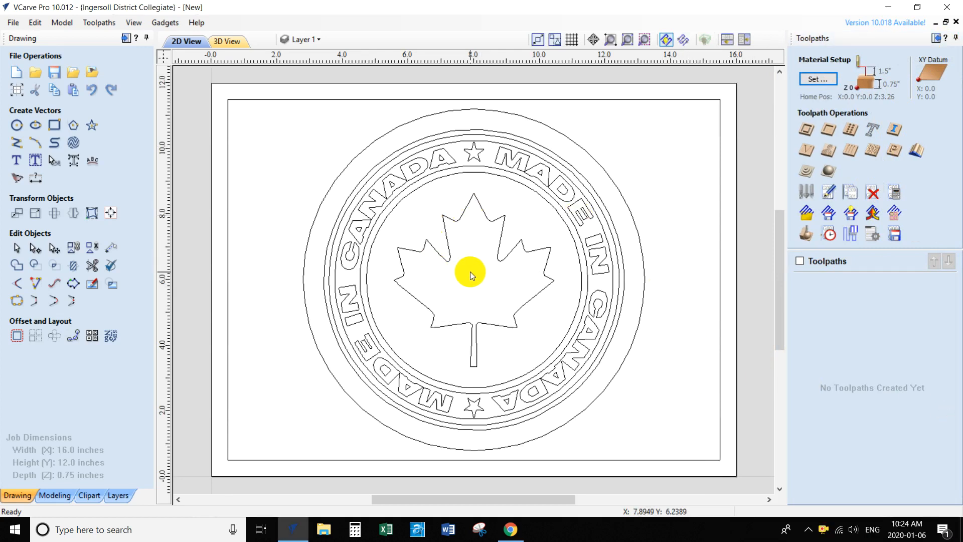
pyautogui.click(809, 151)
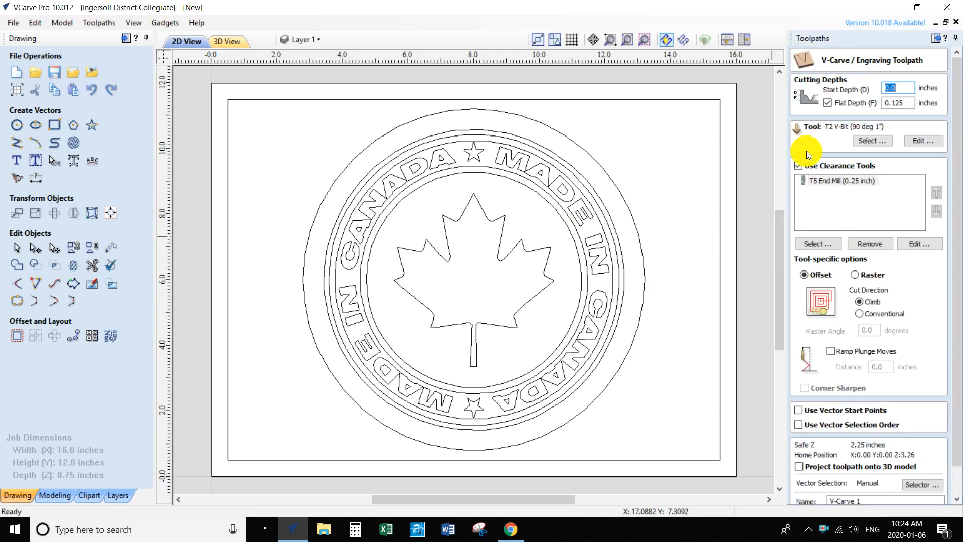
pyautogui.click(801, 166)
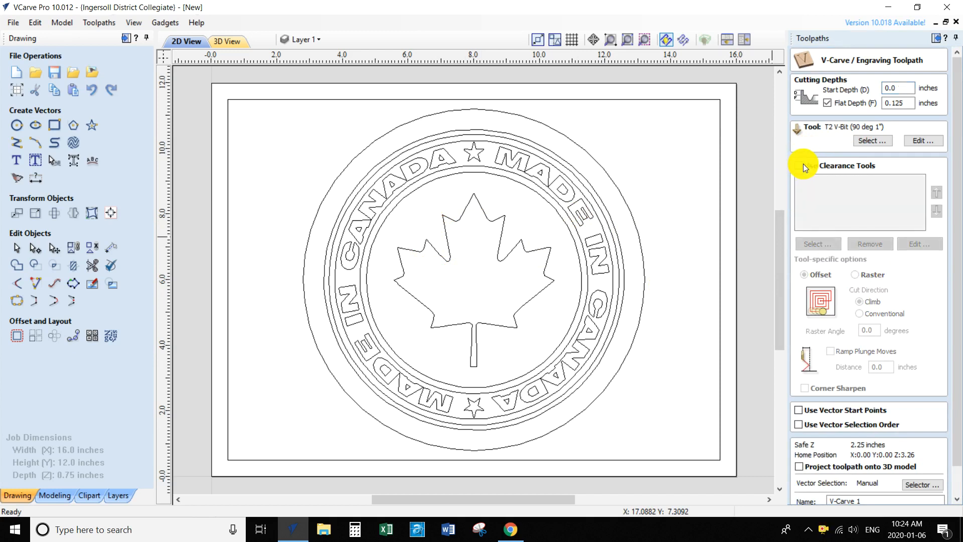
pyautogui.click(828, 103)
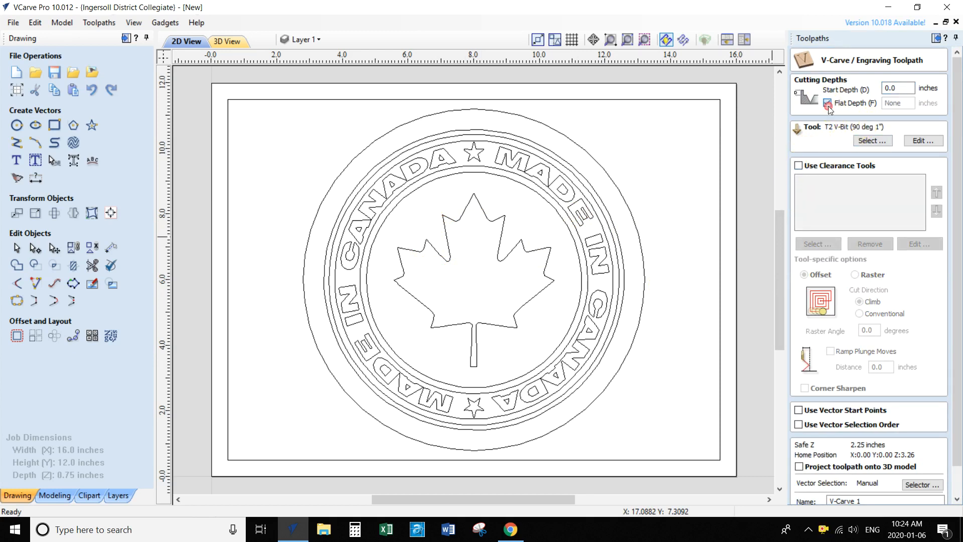
pyautogui.click(860, 140)
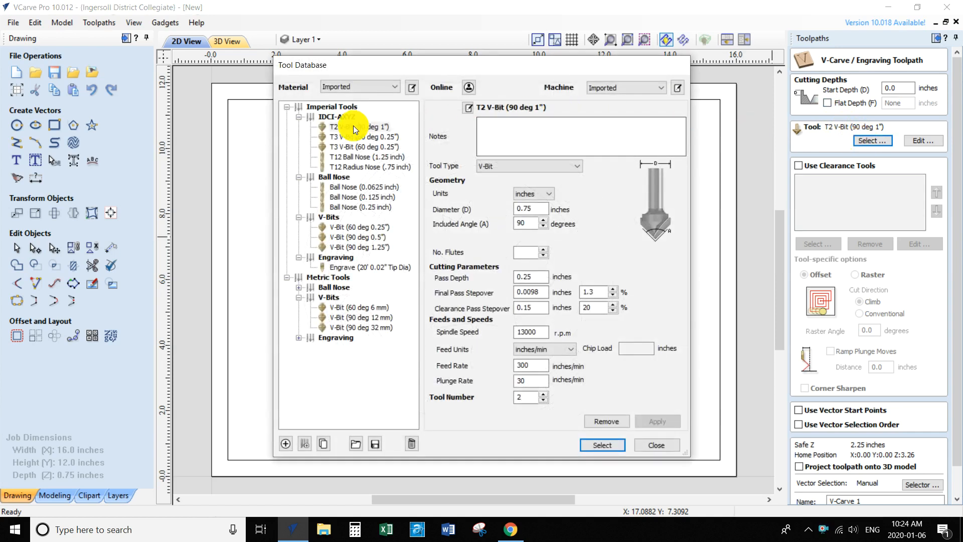
pyautogui.click(348, 129)
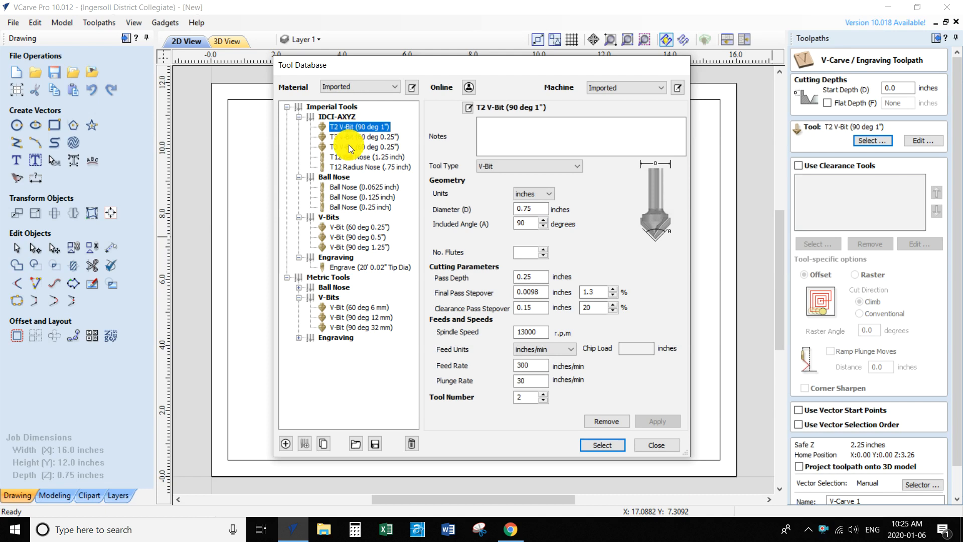
pyautogui.click(602, 444)
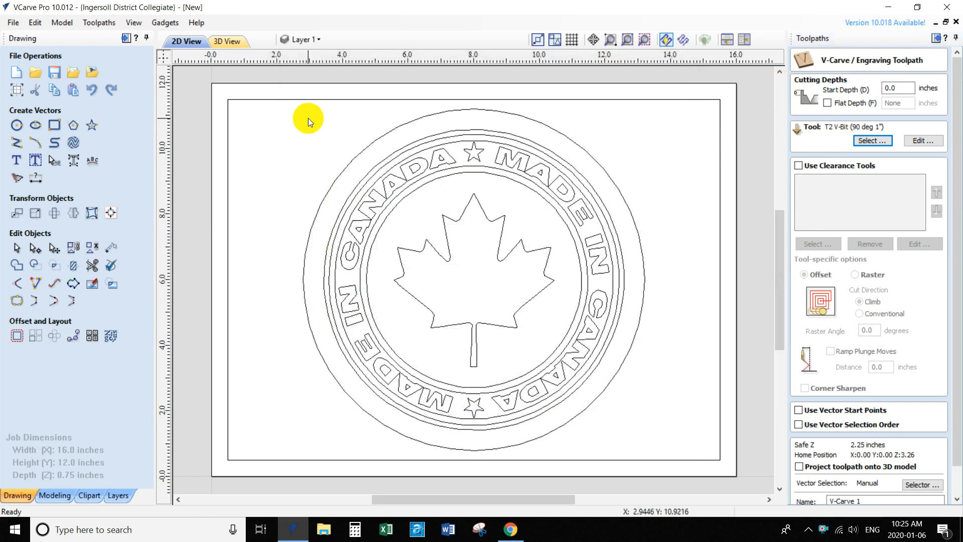
# Calculate the V-Carve toolpath for all seal vectors including the outer circle, accepting the cut-through warning, and preview the carving
pyautogui.moveTo(309, 95); pyautogui.dragTo(670, 448)
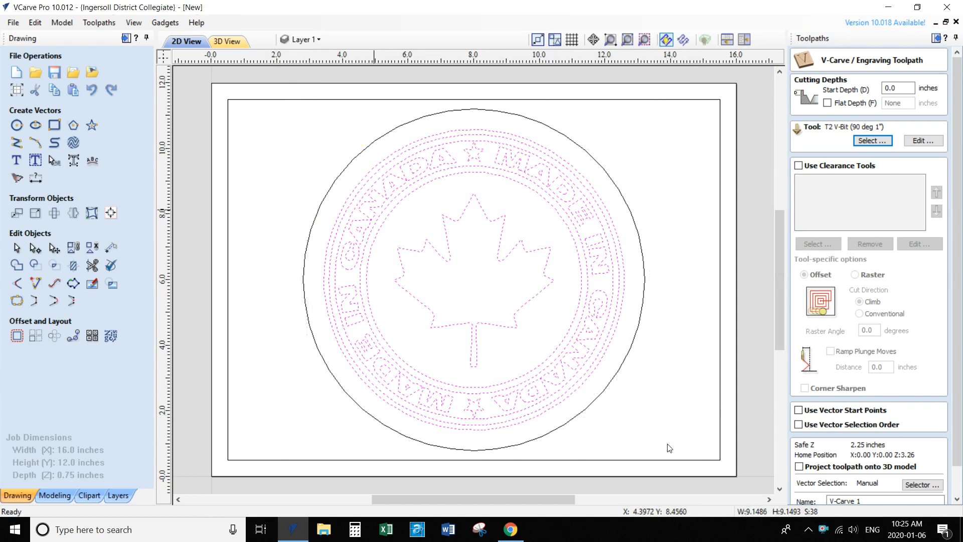
pyautogui.moveTo(287, 94); pyautogui.dragTo(679, 456)
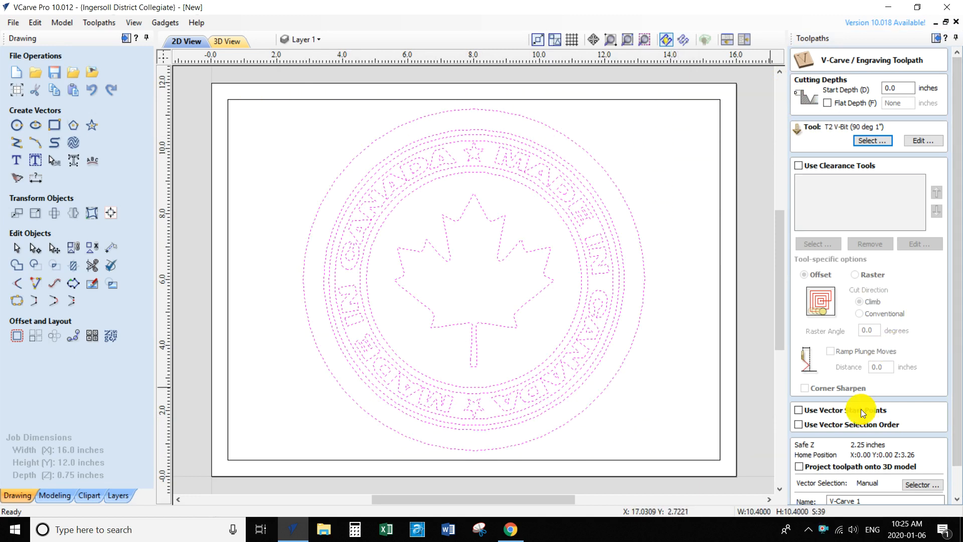
pyautogui.scroll(-1, 935, 380)
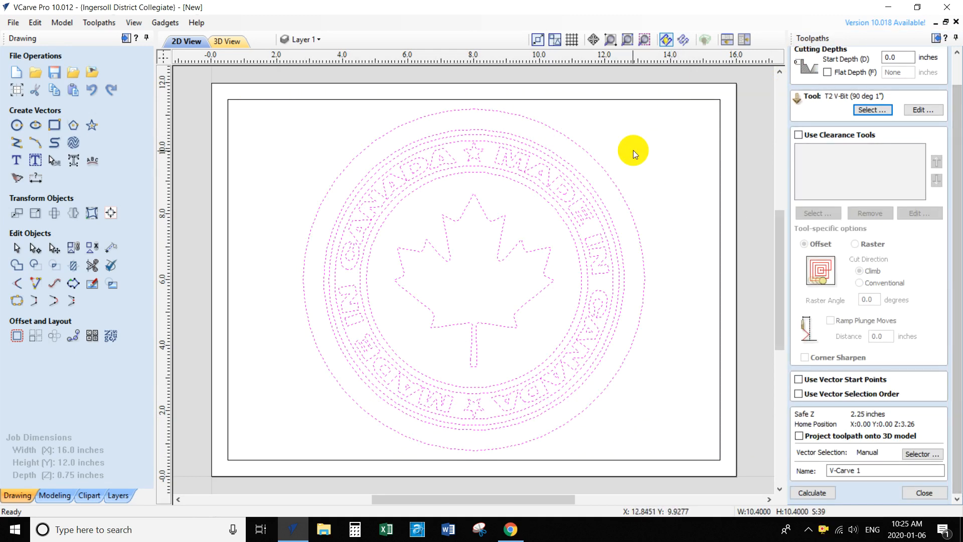
pyautogui.click(805, 492)
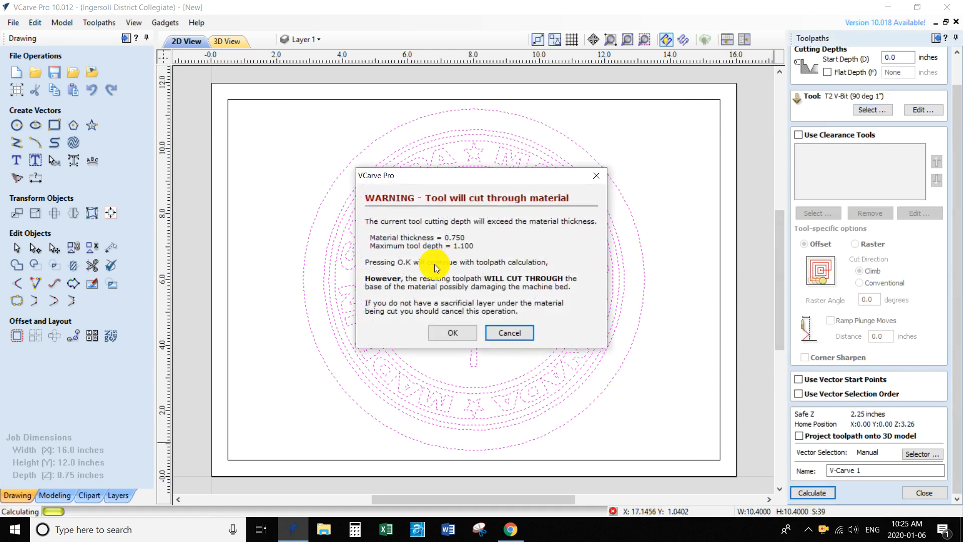
pyautogui.click(448, 333)
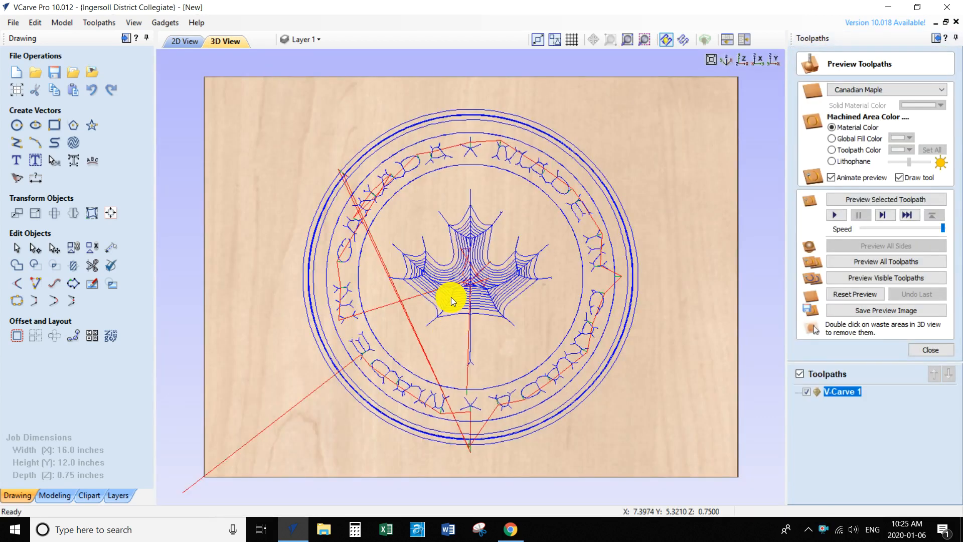
pyautogui.click(867, 276)
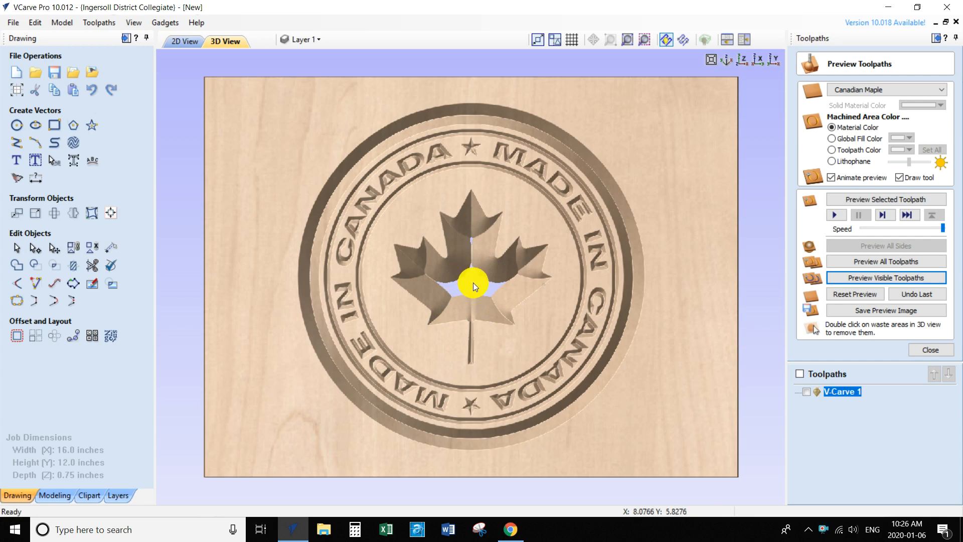
# Edit the V-Carve toolpath to use a flat depth of 0.25 inches
pyautogui.doubleClick(835, 392)
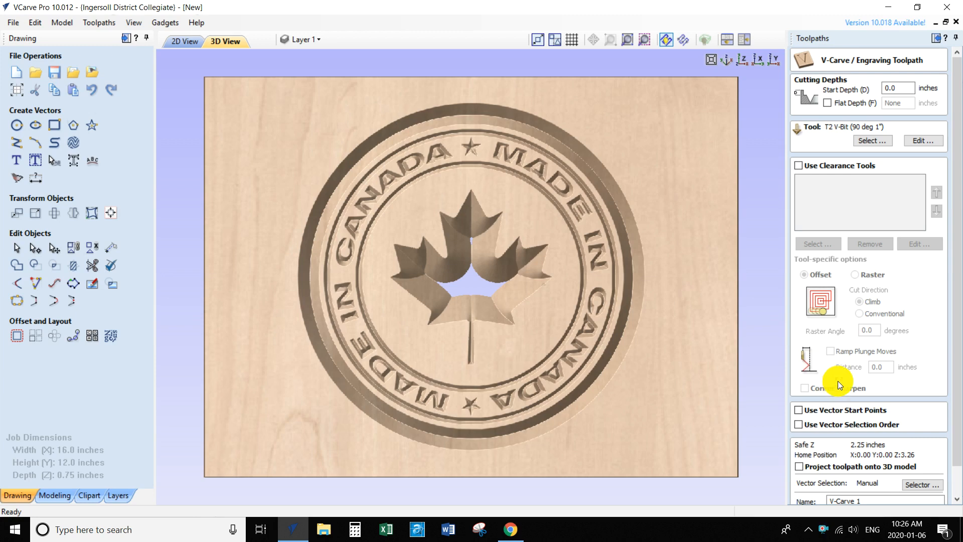
pyautogui.click(828, 103)
pyautogui.click(907, 104)
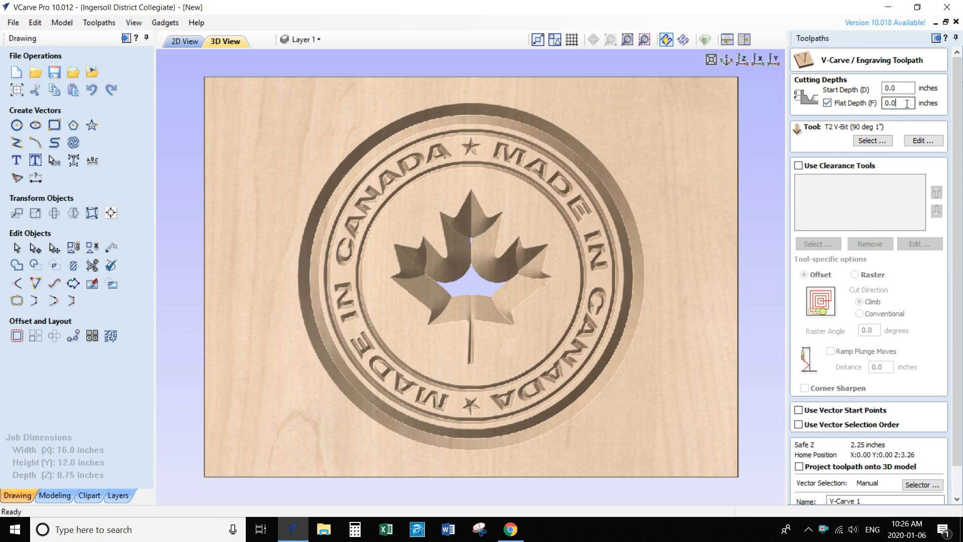
pyautogui.press('BackSpace')
pyautogui.press('BackSpace')
pyautogui.press('BackSpace')
pyautogui.write('.25')
# Recalculate the V-Carve toolpath with its flat depth limit and preview all toolpaths on a reset material block
pyautogui.moveTo(957, 145); pyautogui.dragTo(962, 251)
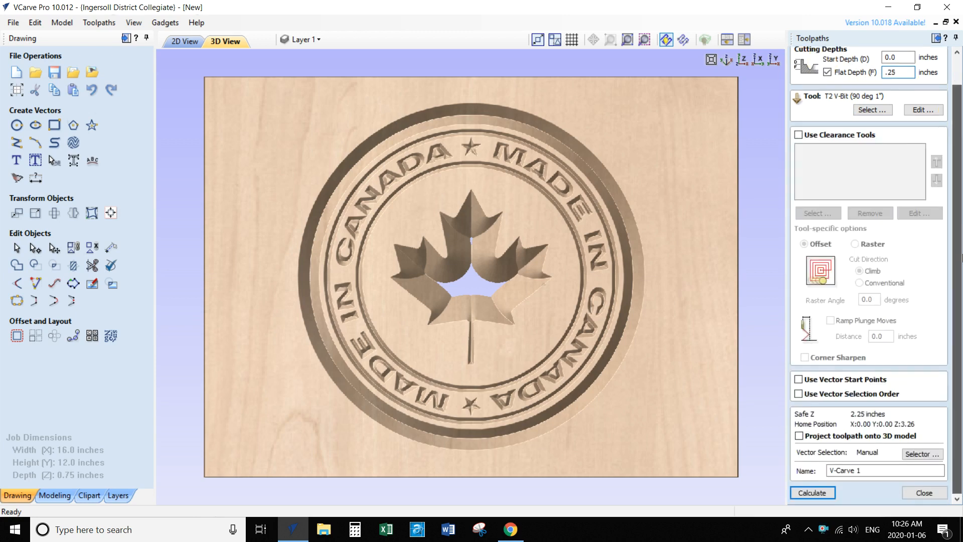
pyautogui.click(818, 493)
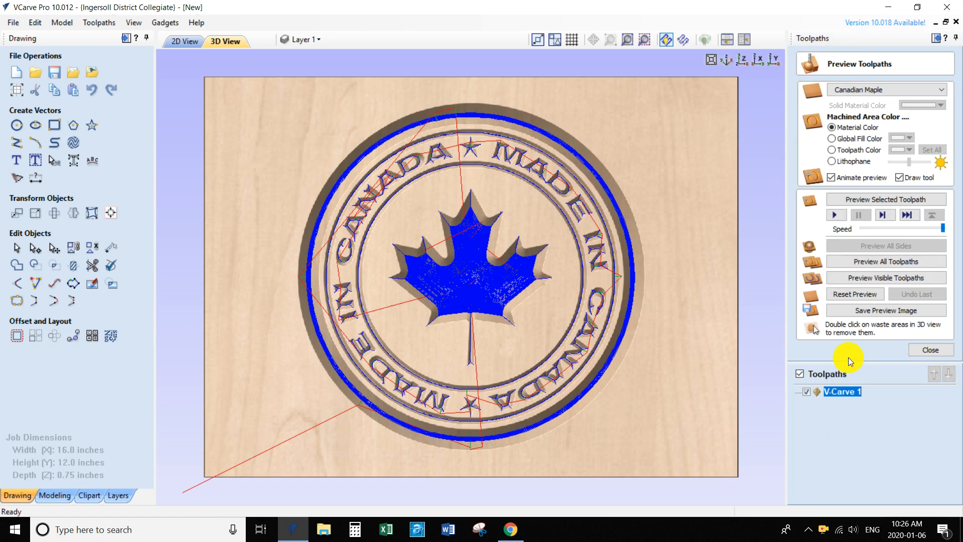
pyautogui.click(859, 295)
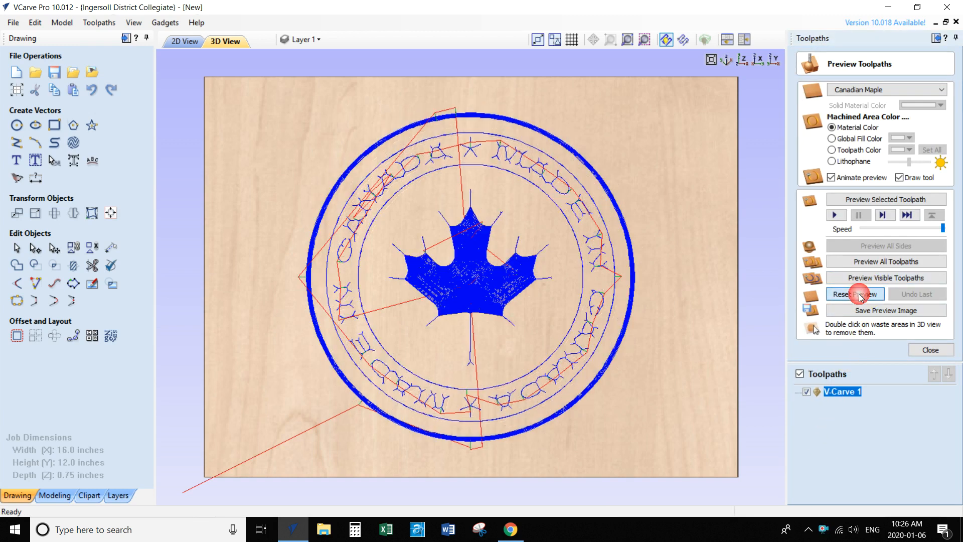
pyautogui.click(868, 262)
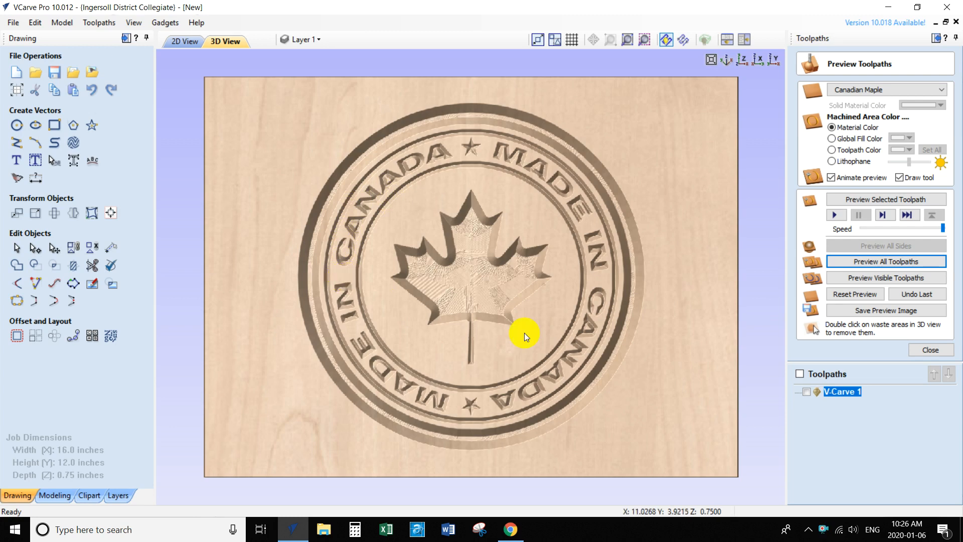
# Reopen the V-Carve toolpath for editing and reselect all seal vectors except the large outer circle
pyautogui.moveTo(836, 392)
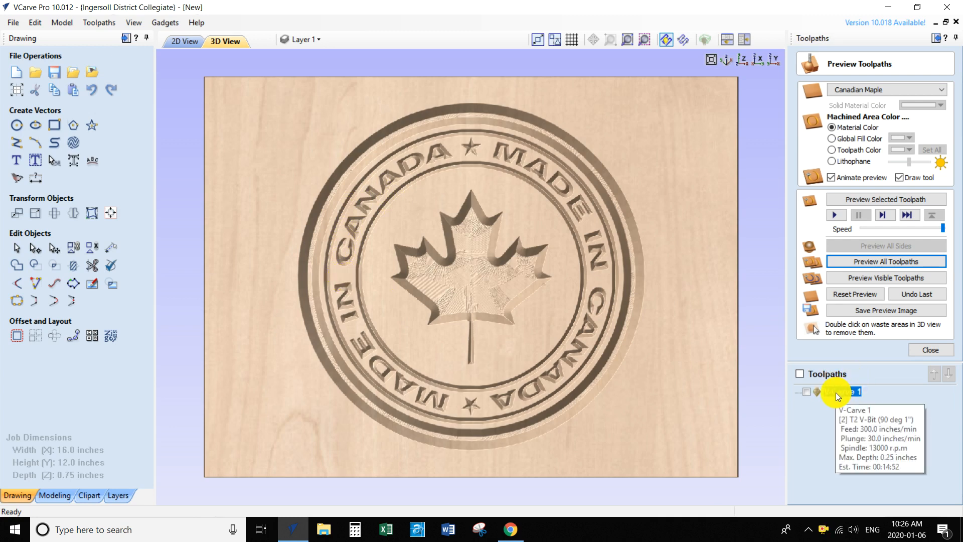
pyautogui.doubleClick(836, 392)
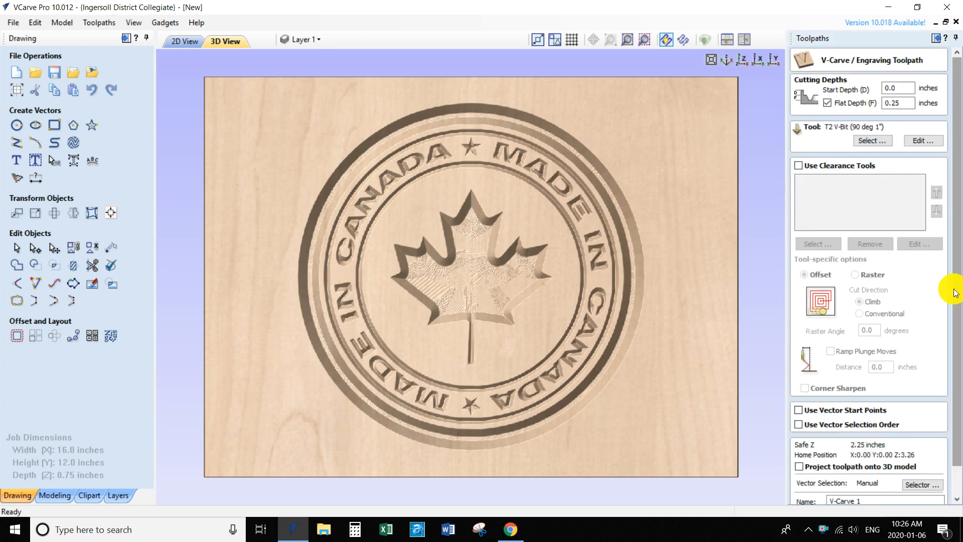
pyautogui.click(188, 41)
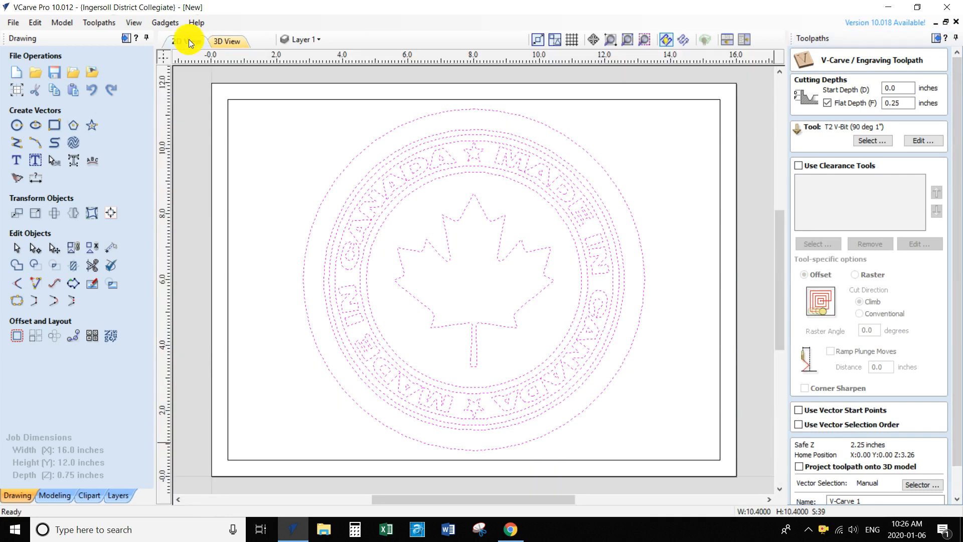
pyautogui.click(345, 171)
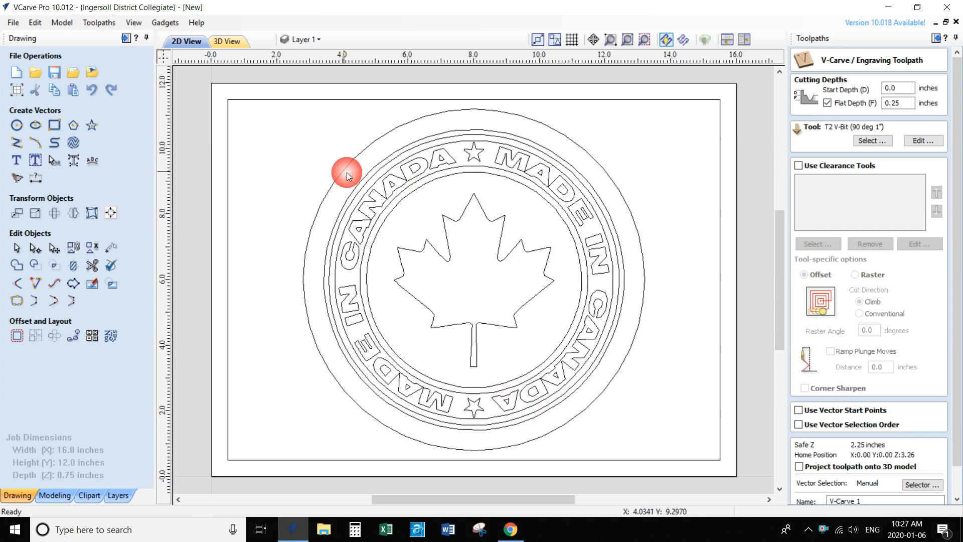
pyautogui.moveTo(286, 78); pyautogui.dragTo(656, 459)
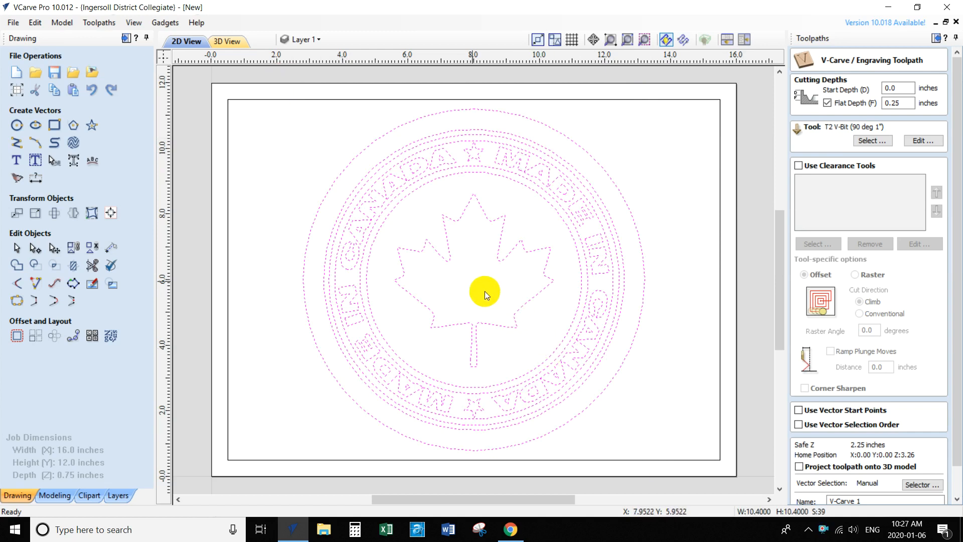
pyautogui.keyDown('ctrl'); pyautogui.click(339, 177); pyautogui.keyUp('ctrl')
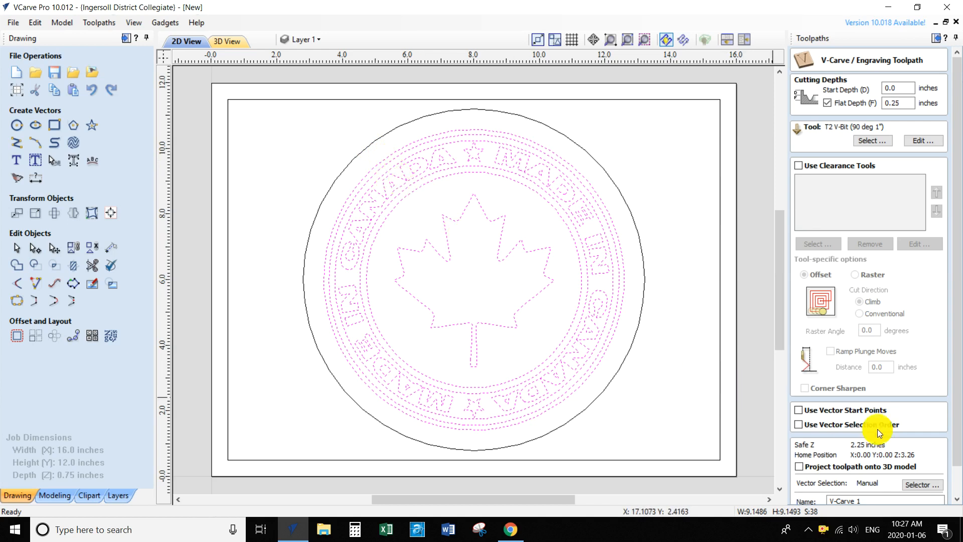
# Recalculate the V-Carve toolpath without the outer circle, reset the preview and simulate all toolpaths again
pyautogui.scroll(-1, 959, 392)
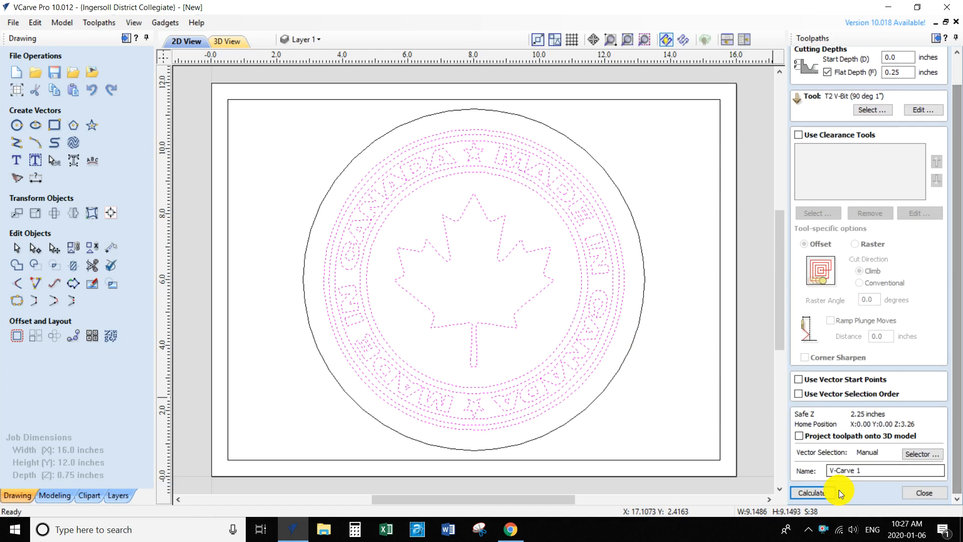
pyautogui.click(821, 492)
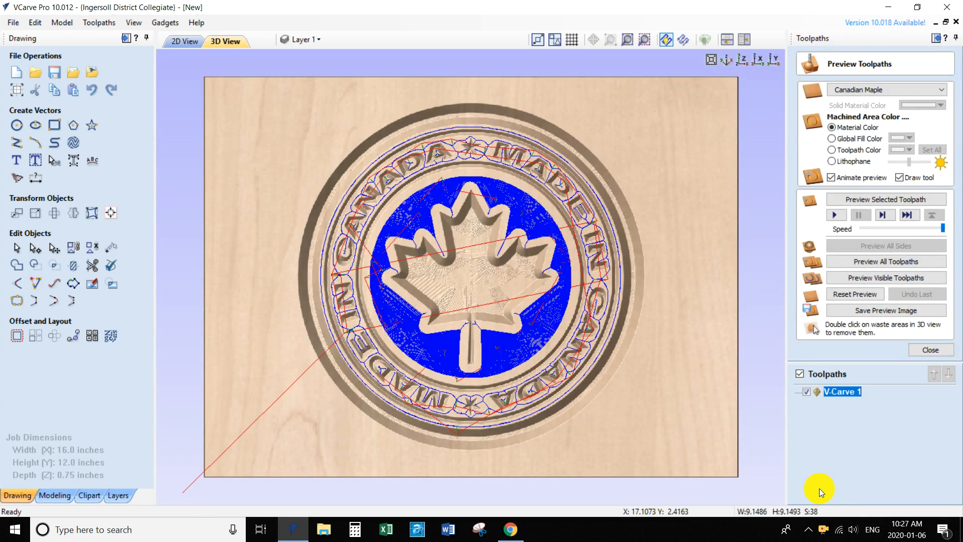
pyautogui.click(856, 294)
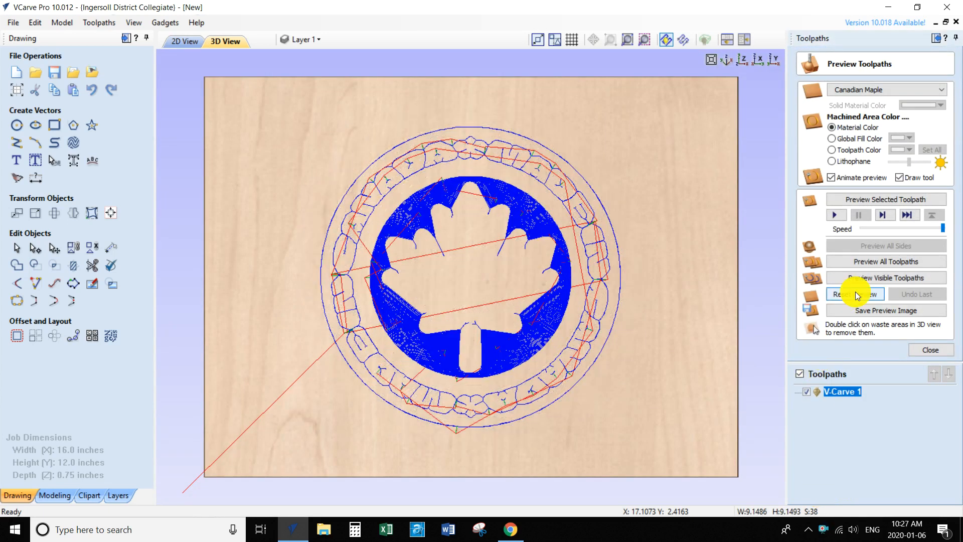
pyautogui.click(865, 265)
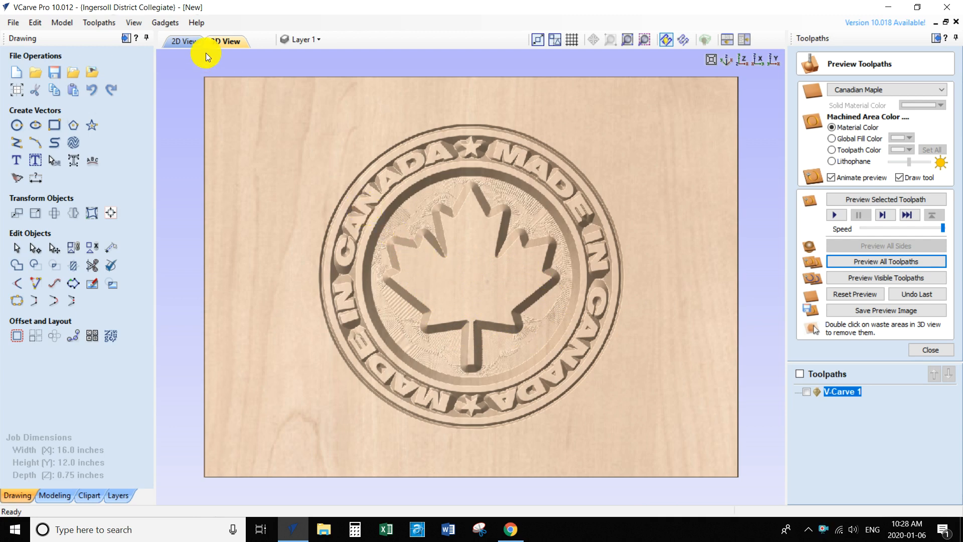
# Offset the maple leaf outline inwards by 0.125 inches with sharp offset corners, keeping the original
pyautogui.click(193, 42)
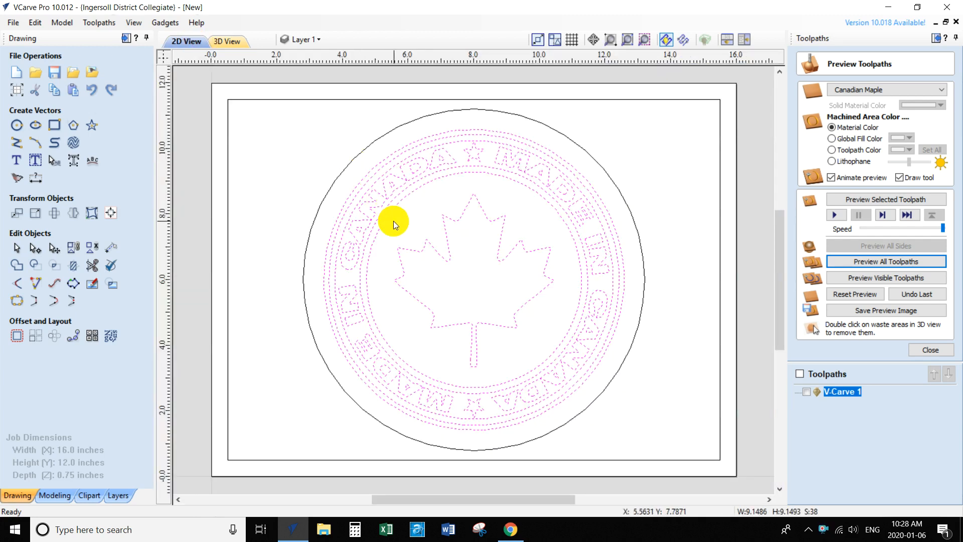
pyautogui.click(415, 237)
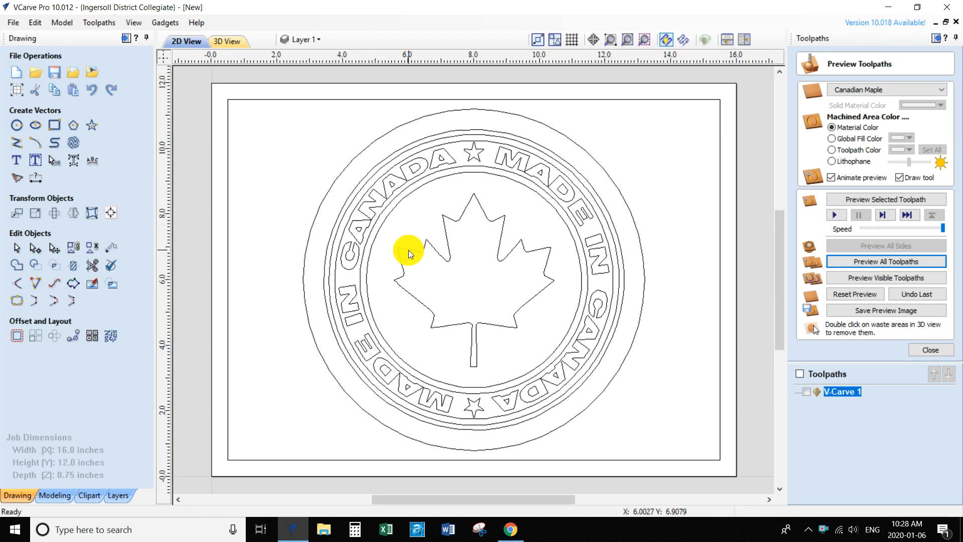
pyautogui.click(409, 250)
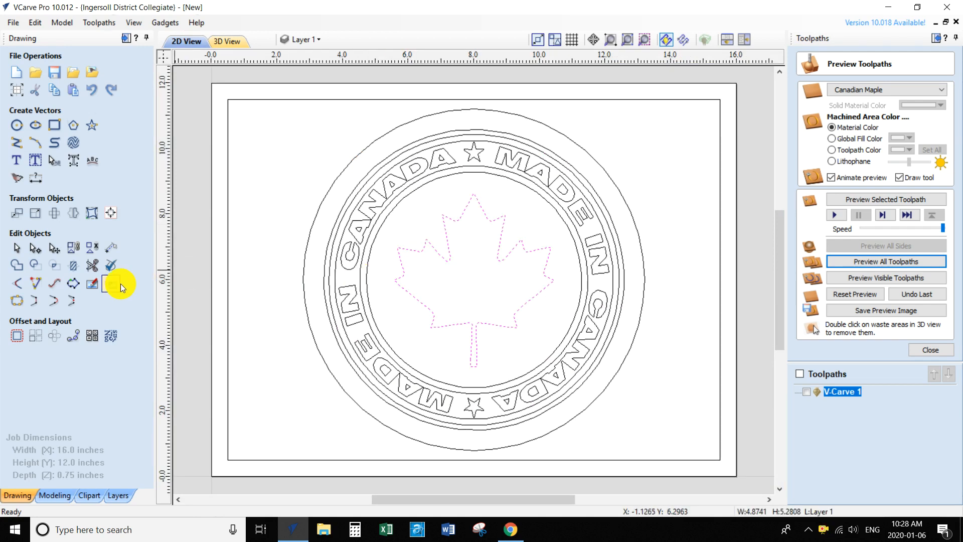
pyautogui.click(14, 336)
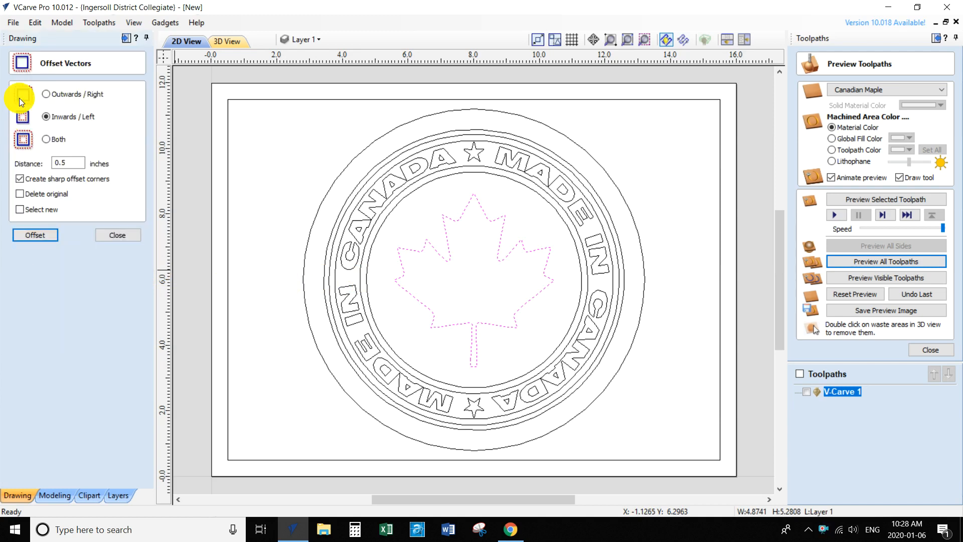
pyautogui.click(47, 117)
pyautogui.moveTo(70, 162); pyautogui.dragTo(32, 149)
pyautogui.write('.')
pyautogui.click(30, 235)
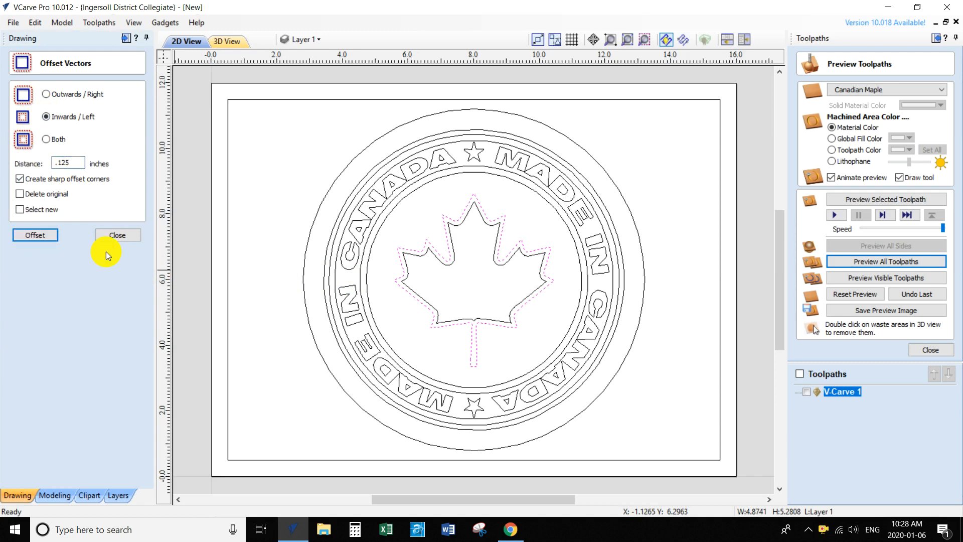
pyautogui.click(387, 317)
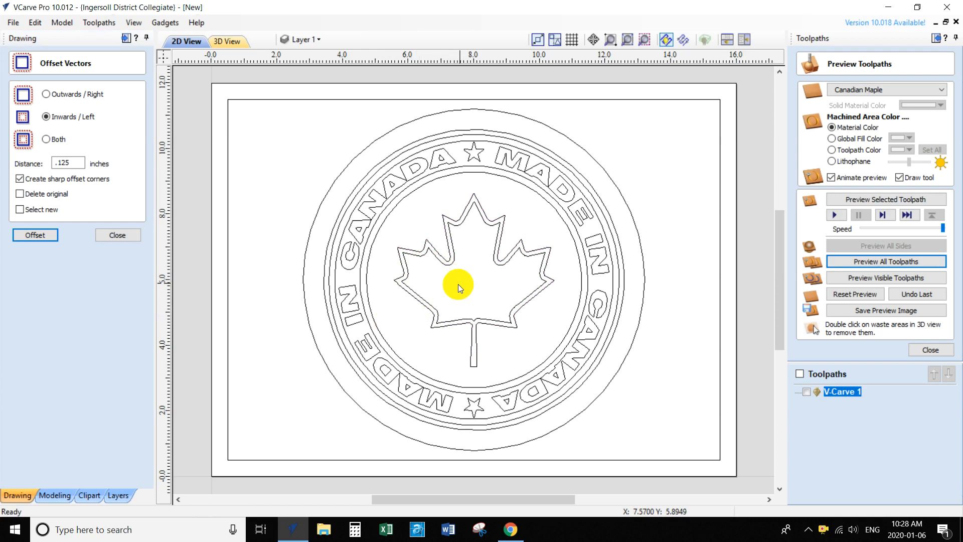
# Add the inner offset leaf vector to the V-Carve toolpath's selection and recalculate the toolpath
pyautogui.doubleClick(835, 387)
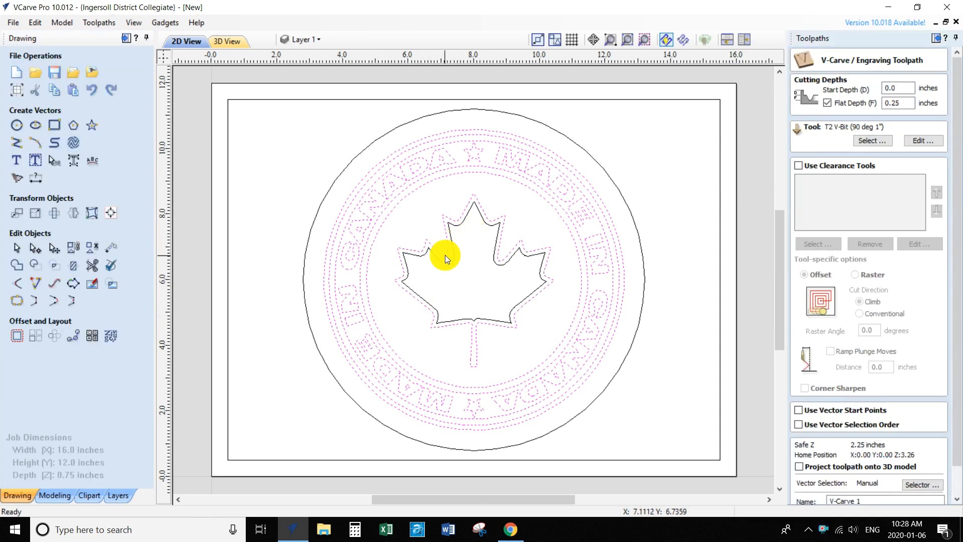
pyautogui.keyDown('shift'); pyautogui.click(420, 296); pyautogui.keyUp('shift')
pyautogui.scroll(-2, 957, 272)
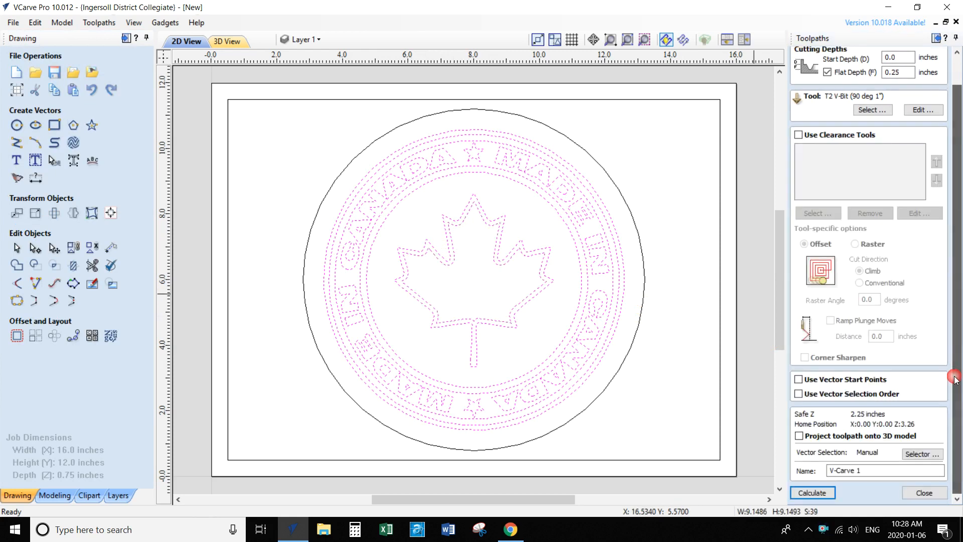
pyautogui.click(805, 493)
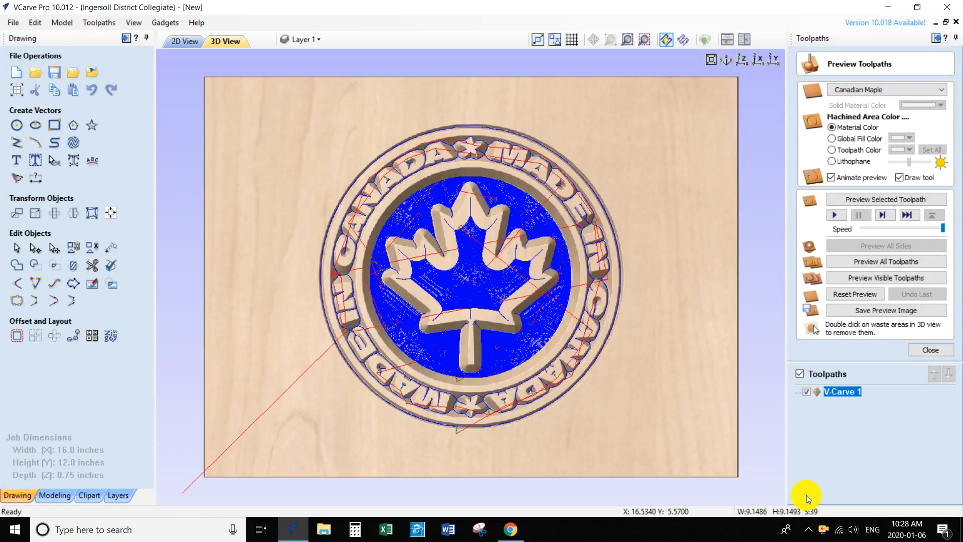
# Reset the preview, simulate all toolpaths and examine the outlined maple leaf and its pocket floor up close
pyautogui.click(869, 294)
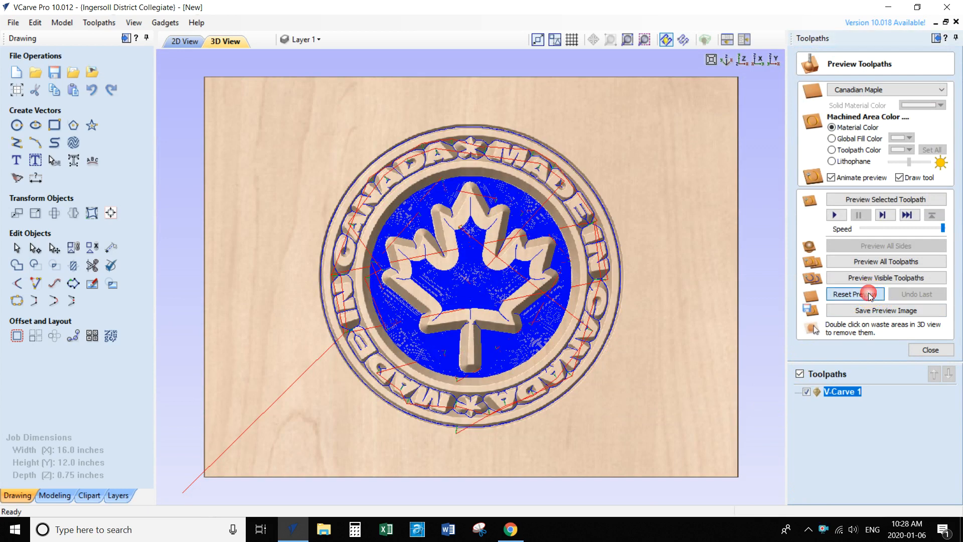
pyautogui.click(875, 263)
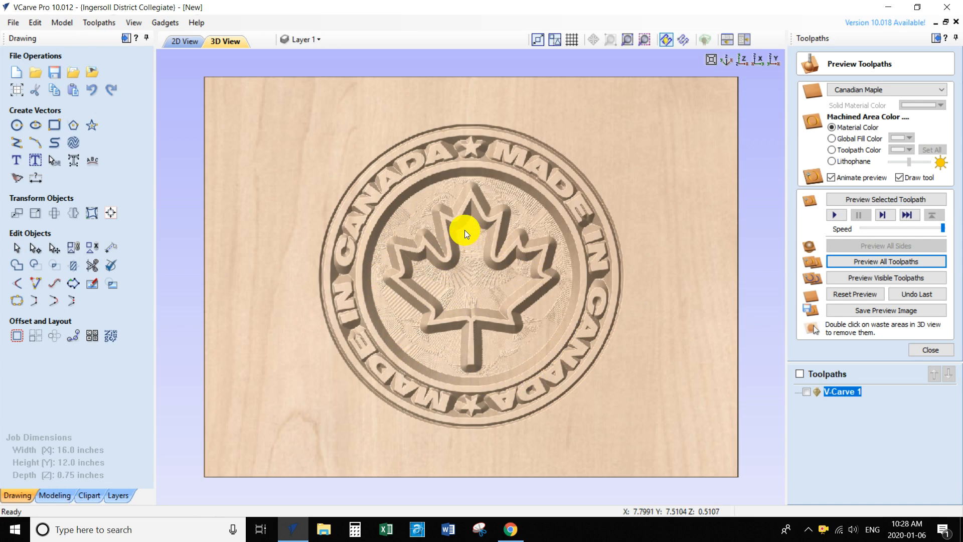
pyautogui.scroll(6, 509, 198)
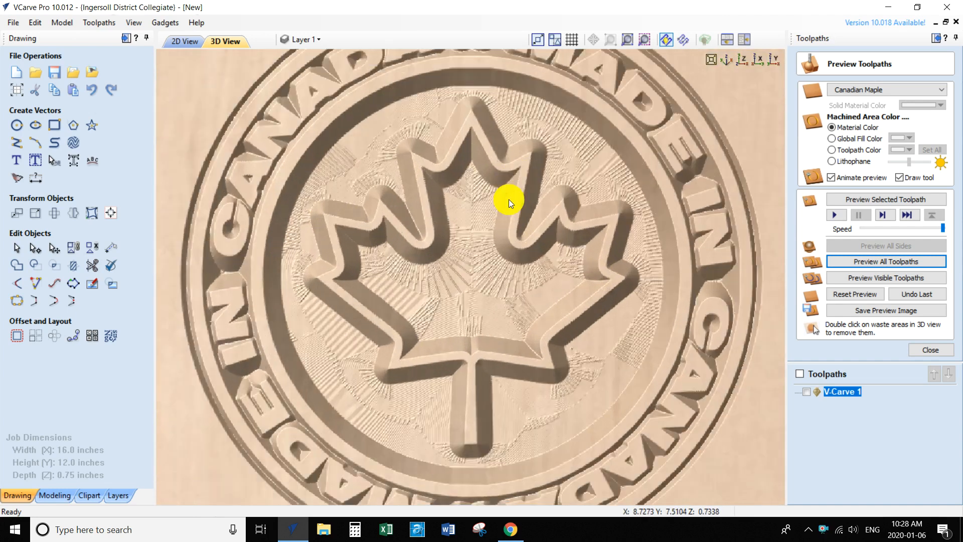
pyautogui.scroll(2, 467, 252)
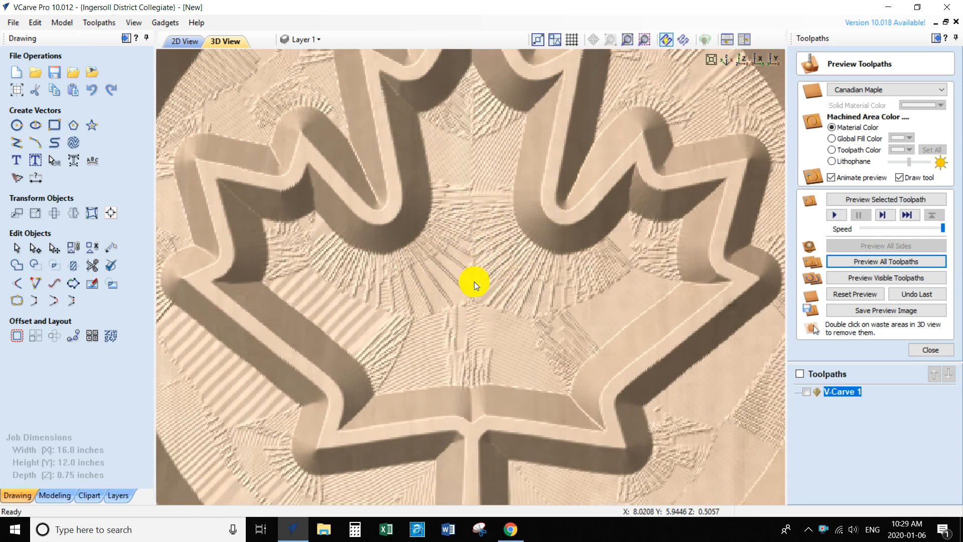
pyautogui.scroll(-6, 484, 260)
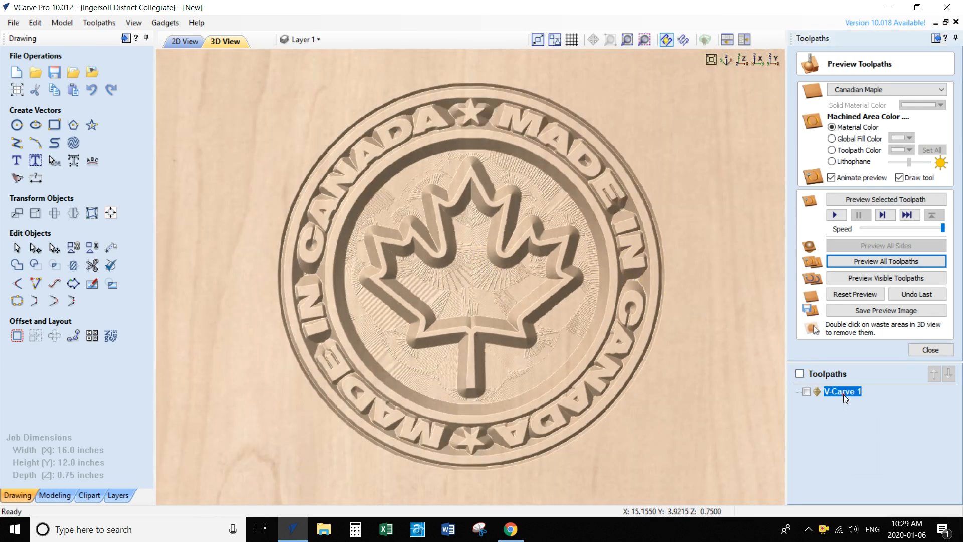
# Reopen the V-Carve toolpath for editing and enable clearance tools with the T5 End Mill (0.25 inch)
pyautogui.click(931, 350)
pyautogui.doubleClick(838, 285)
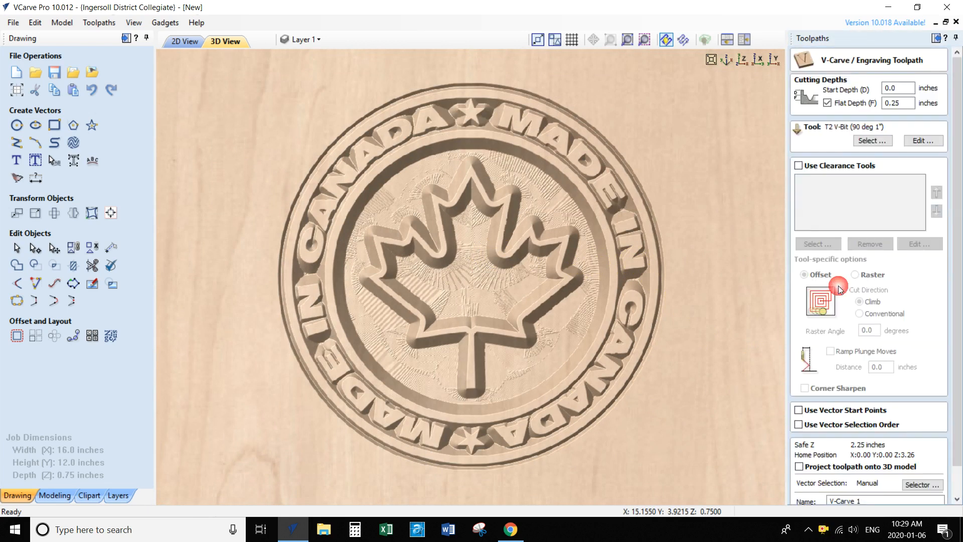
pyautogui.click(799, 166)
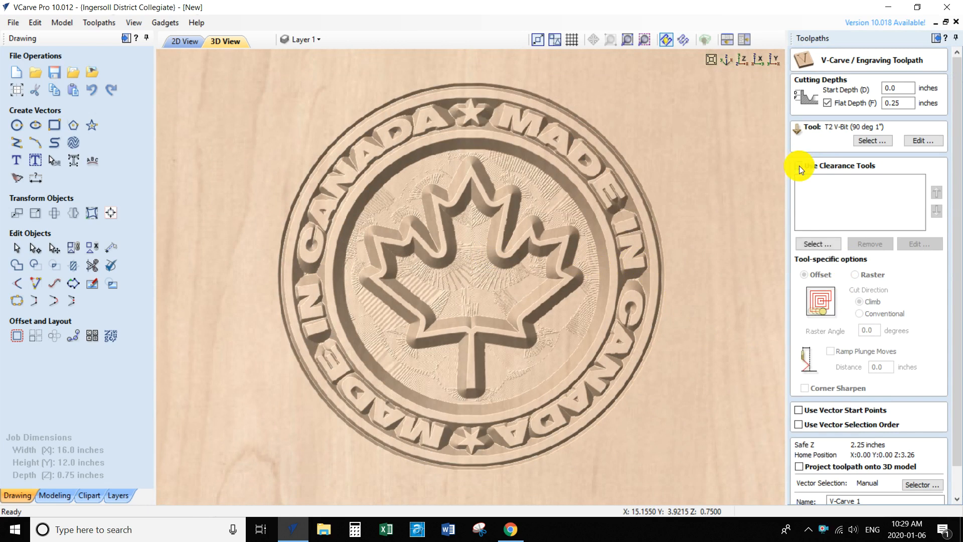
pyautogui.click(814, 246)
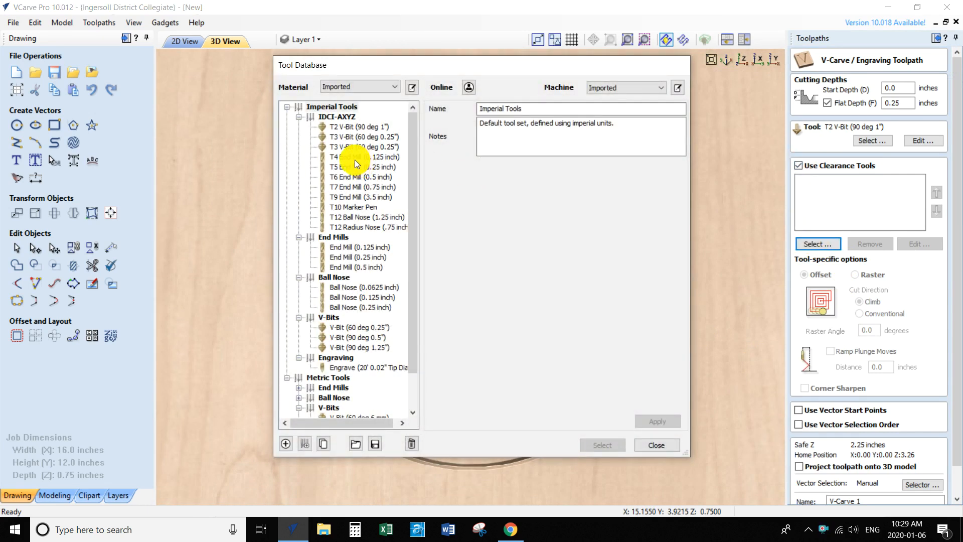
pyautogui.click(345, 168)
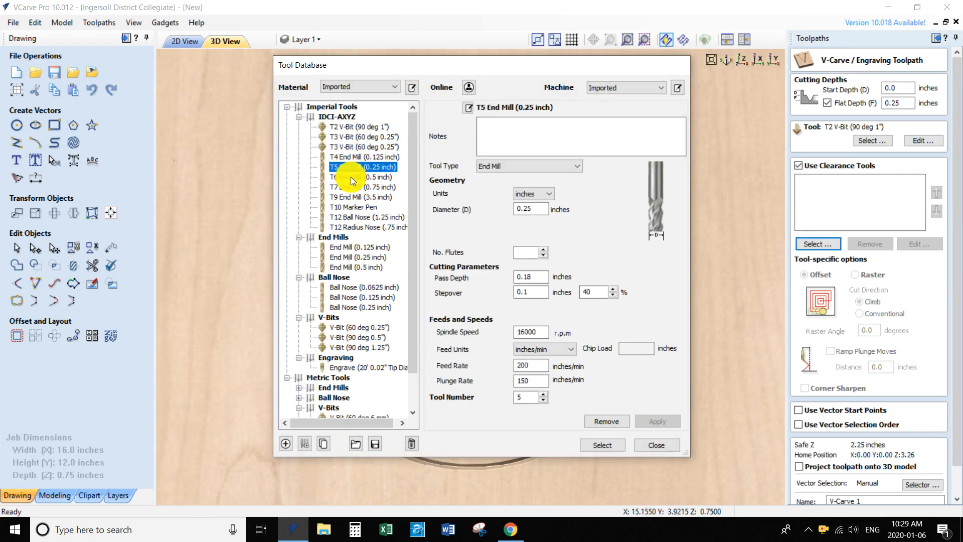
pyautogui.click(607, 444)
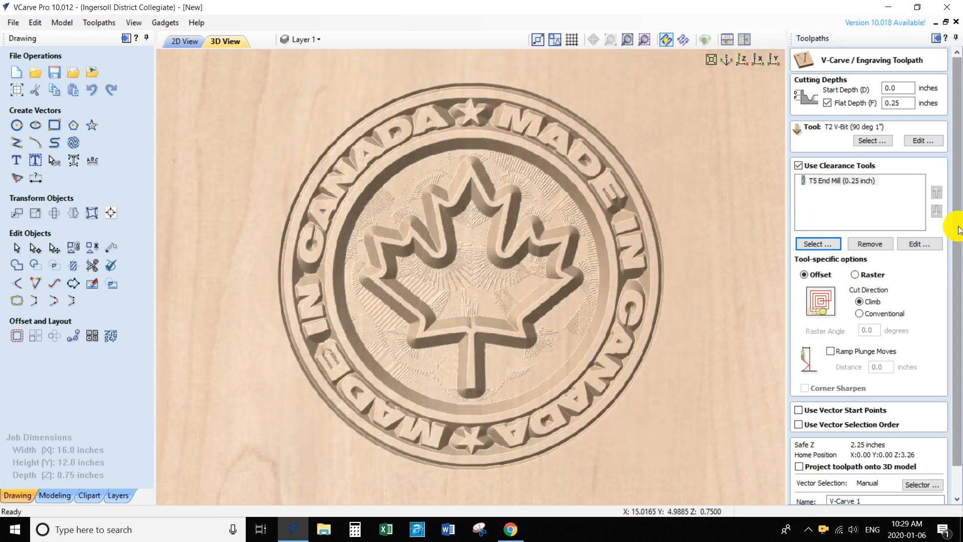
# Recalculate the V-Carve toolpath with the 0.25 inch clearance tool and preview all toolpaths on a reset material block
pyautogui.scroll(-2, 958, 230)
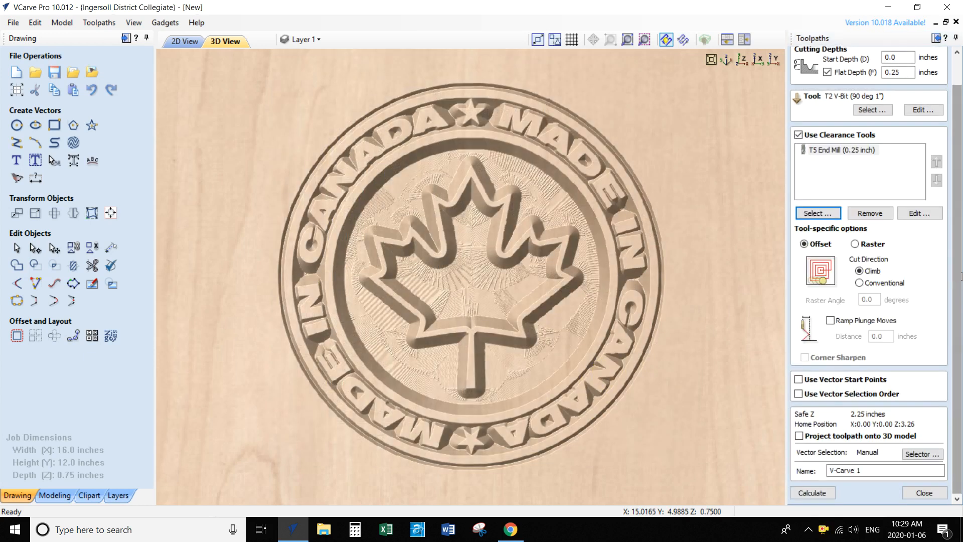
pyautogui.click(813, 493)
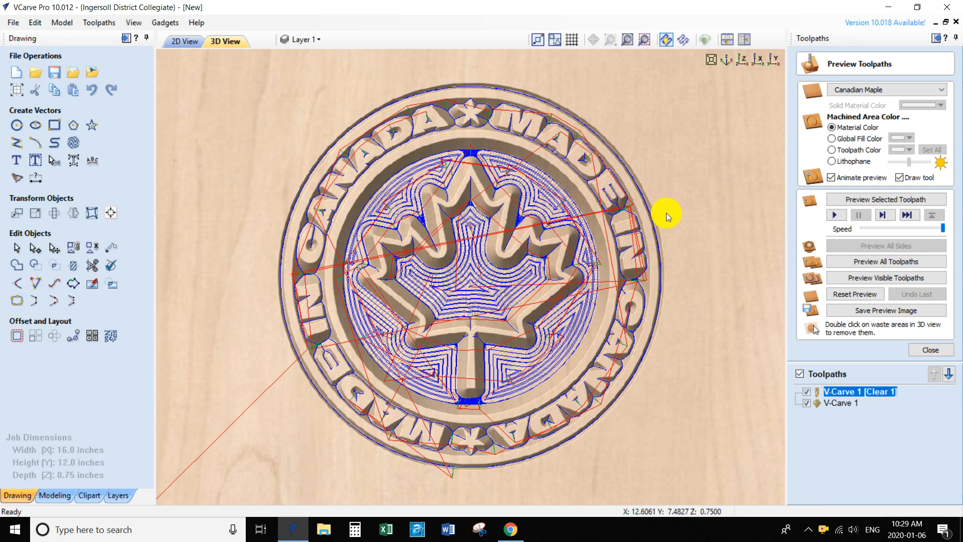
pyautogui.click(868, 296)
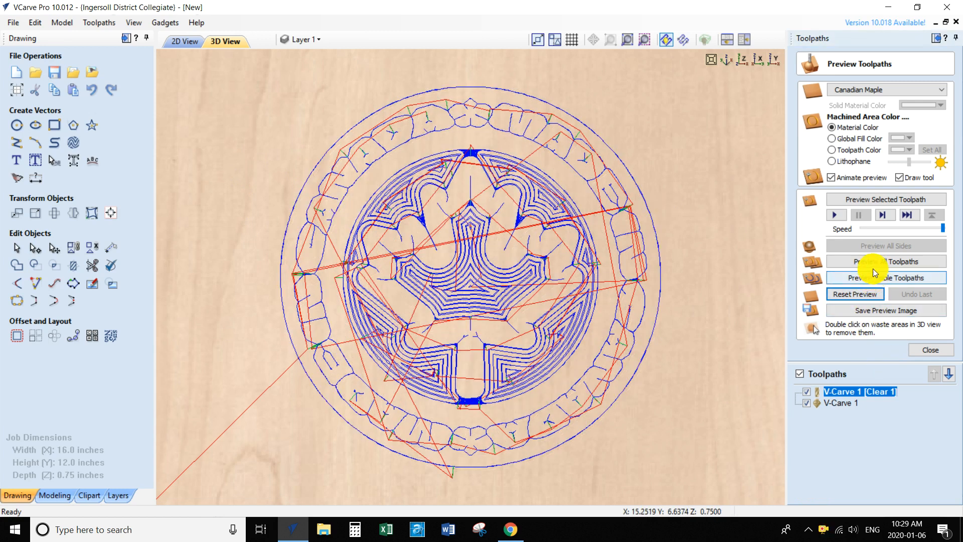
pyautogui.click(877, 264)
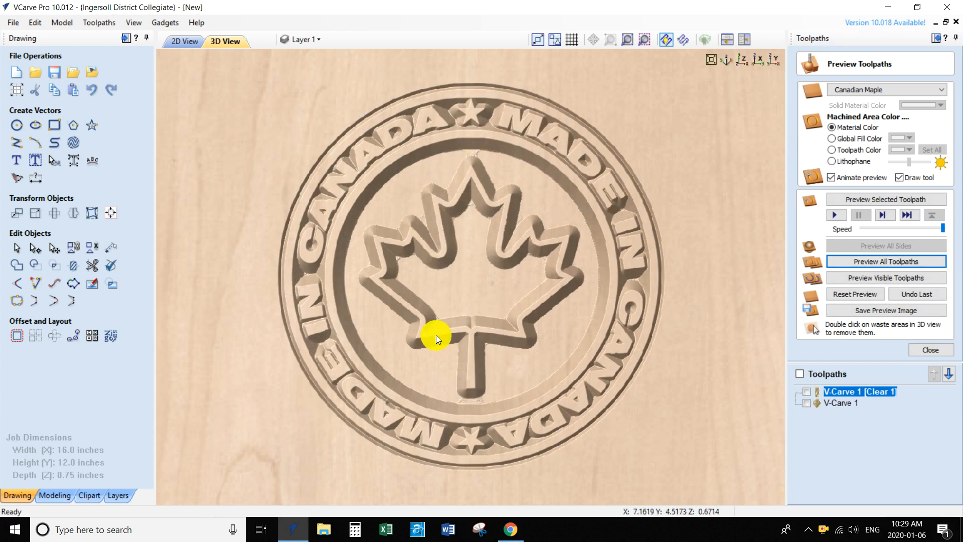
# Edit the V-Carve toolpath to add the T4 End Mill (0.125 inch) as a second clearance tool
pyautogui.doubleClick(842, 403)
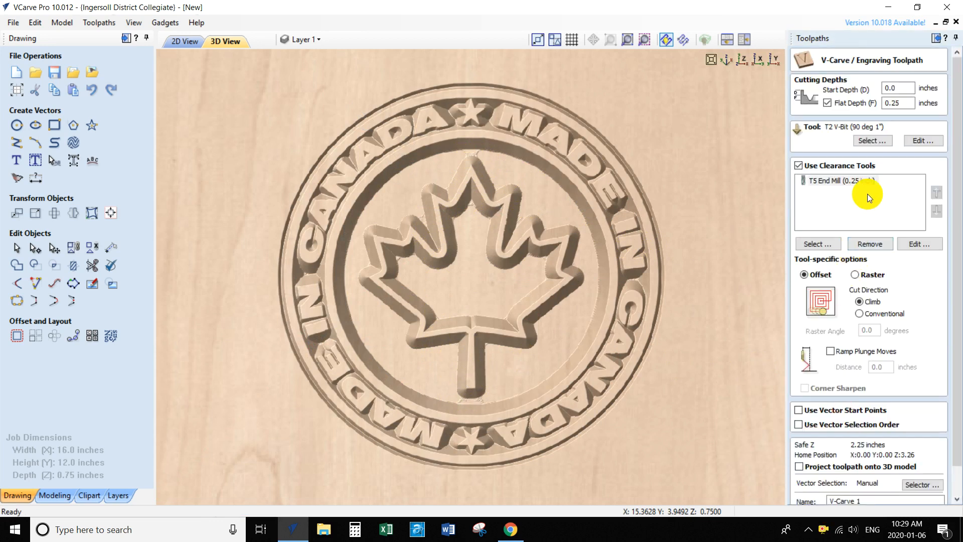
pyautogui.click(818, 246)
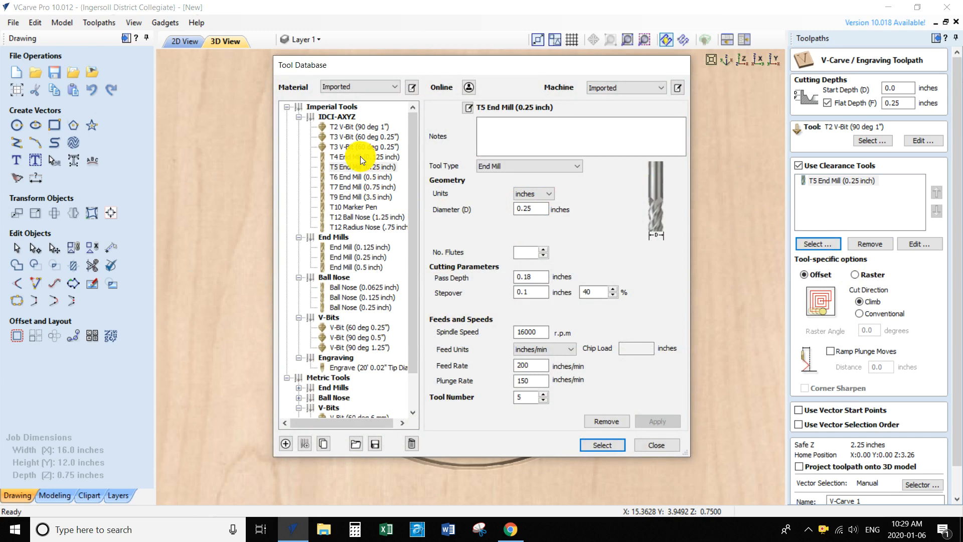
pyautogui.click(360, 157)
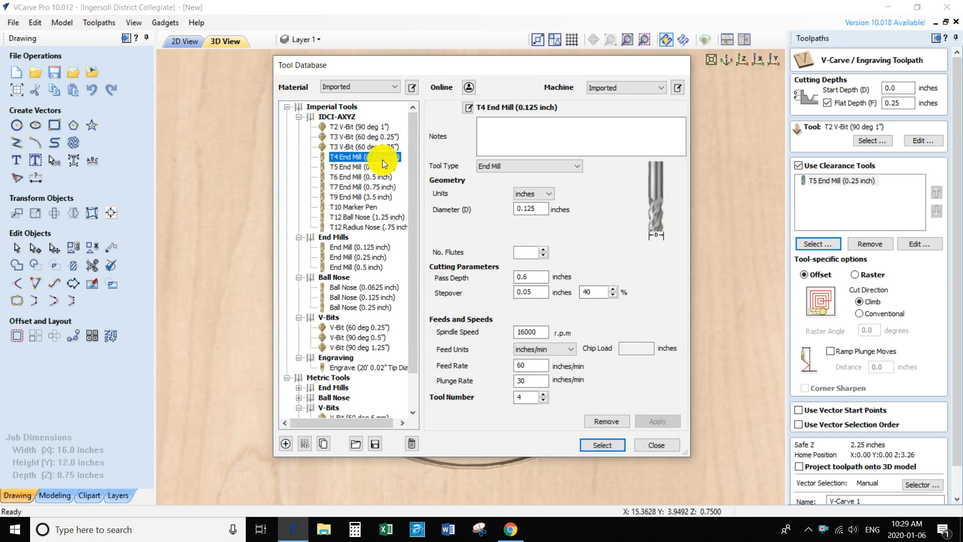
pyautogui.click(601, 446)
# Recalculate the V-Carve toolpath with both clearance tools, then reset the preview and simulate the visible toolpaths
pyautogui.moveTo(958, 250); pyautogui.dragTo(960, 353)
pyautogui.click(807, 490)
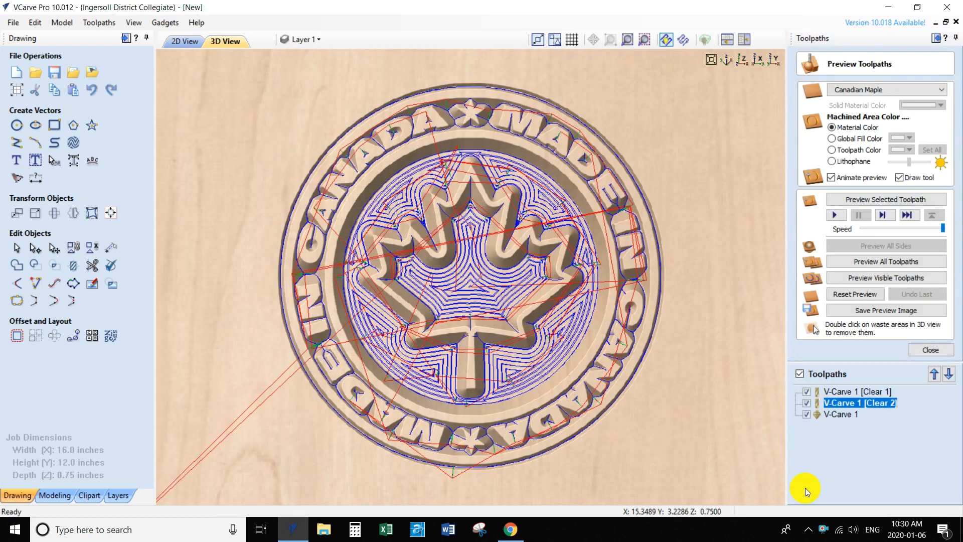
pyautogui.moveTo(831, 418)
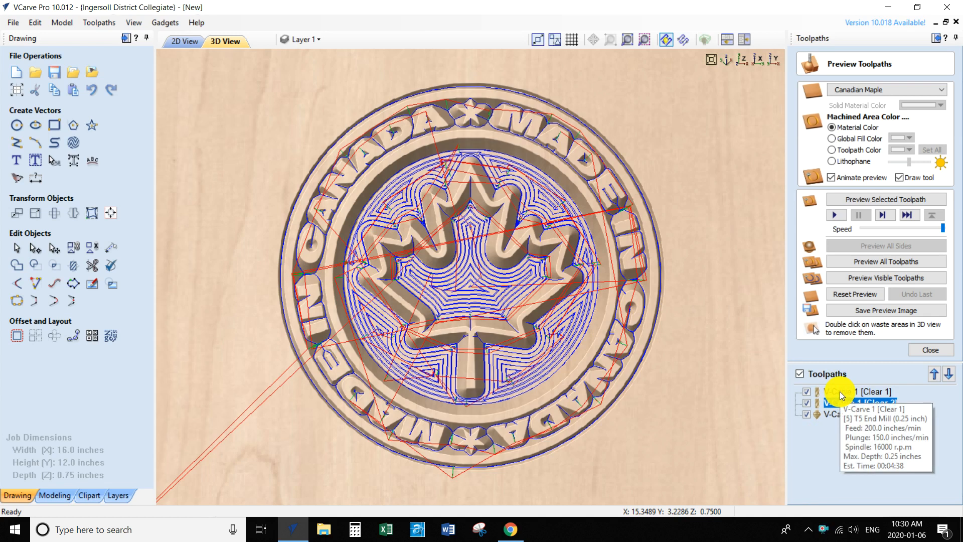
pyautogui.click(855, 294)
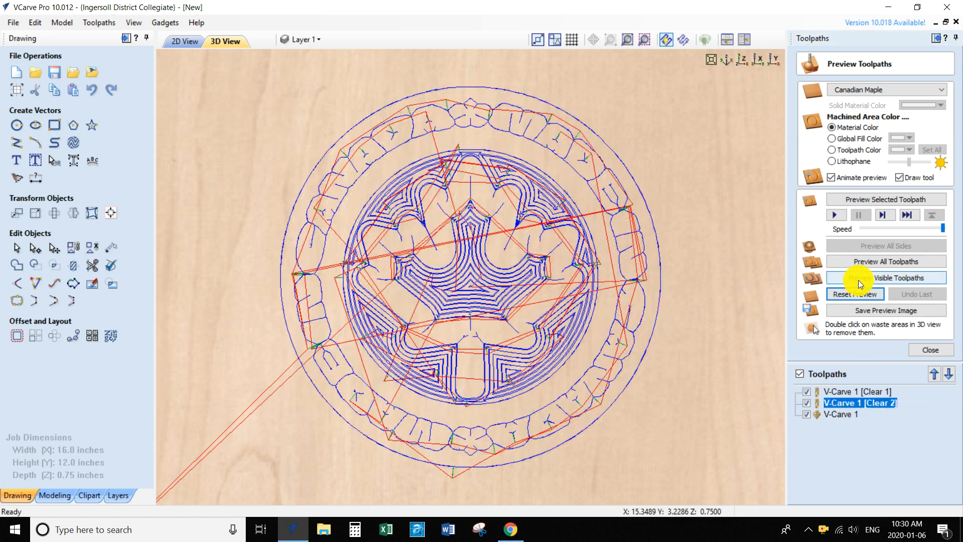
pyautogui.click(859, 279)
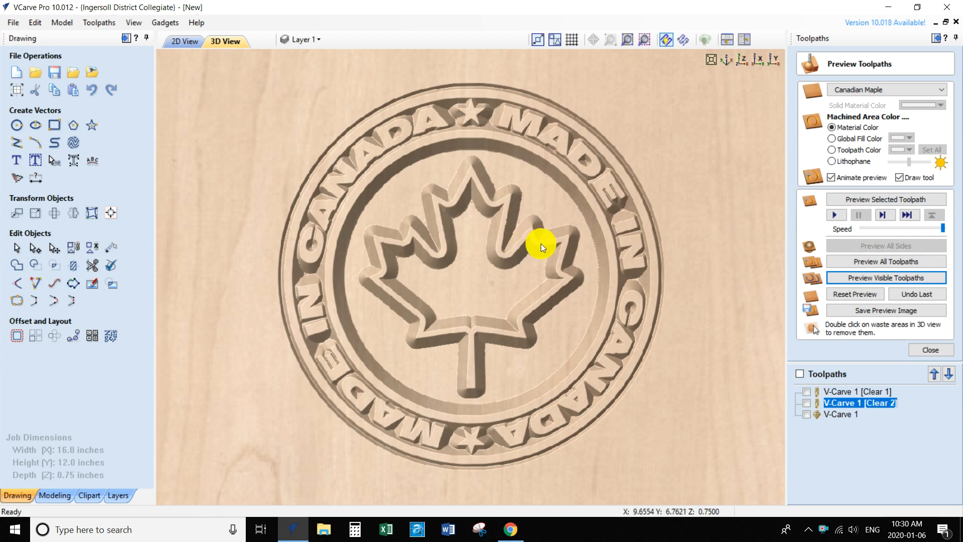
pyautogui.click(928, 350)
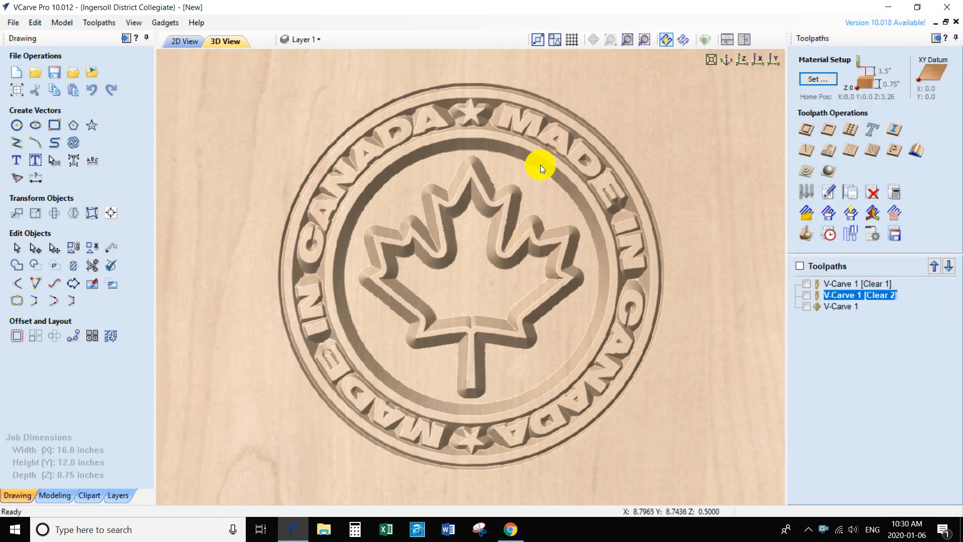
# Select only the outer circle in the 2D view and start a 2D profile toolpath with a cut depth of 0.75 inches
pyautogui.click(179, 43)
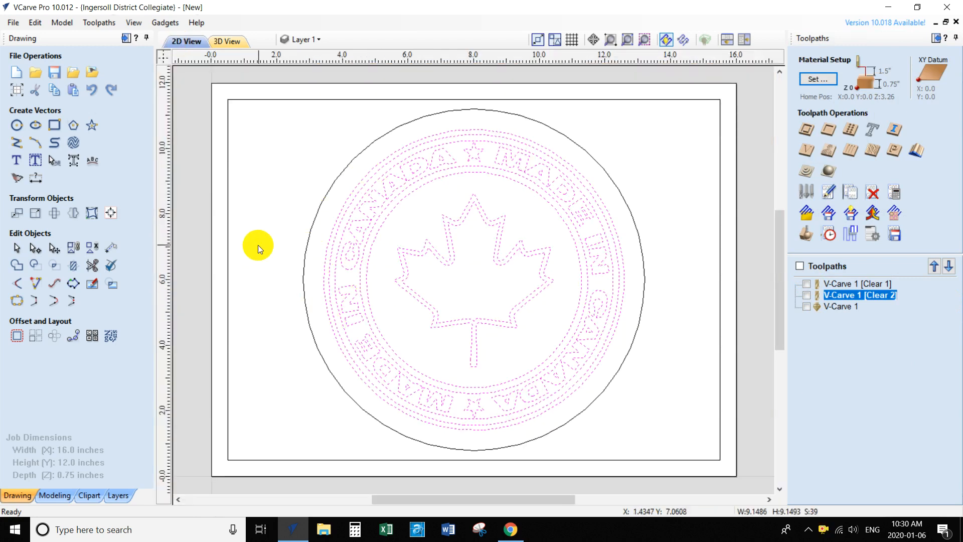
pyautogui.click(275, 234)
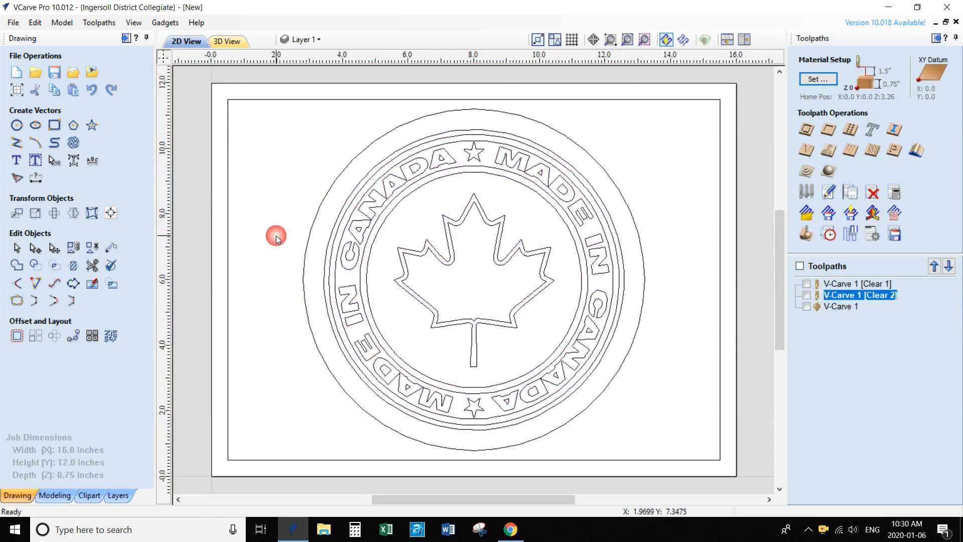
pyautogui.click(327, 191)
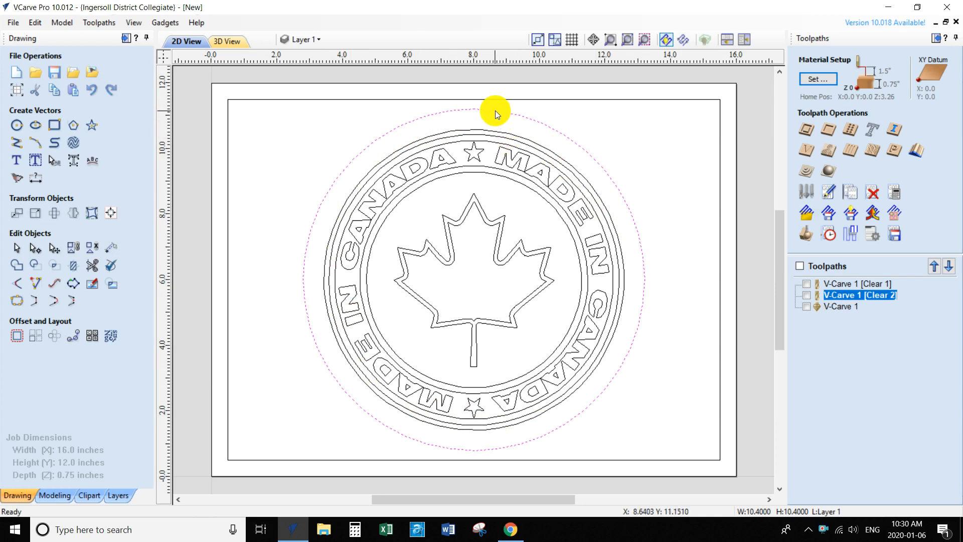
pyautogui.click(807, 132)
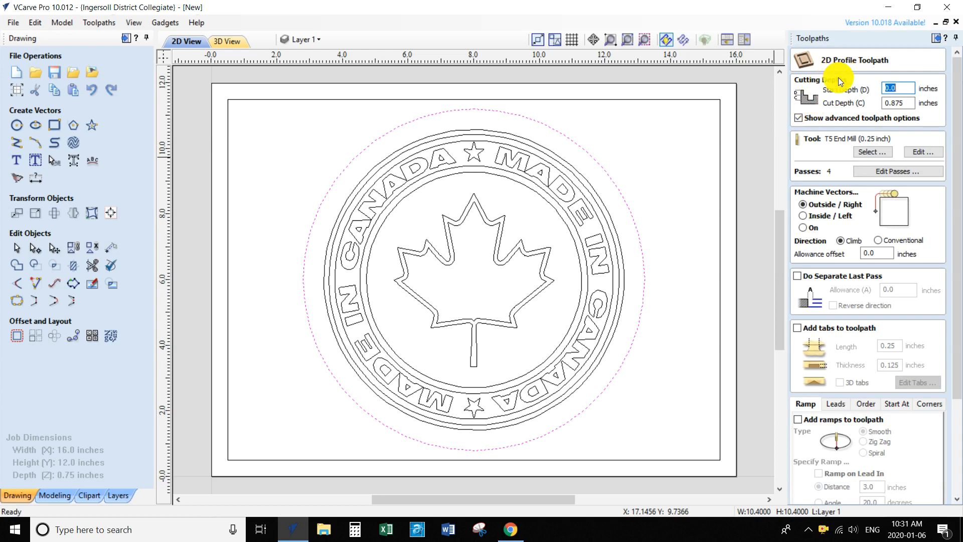
pyautogui.click(900, 89)
pyautogui.moveTo(912, 102); pyautogui.dragTo(848, 83)
pyautogui.write('.')
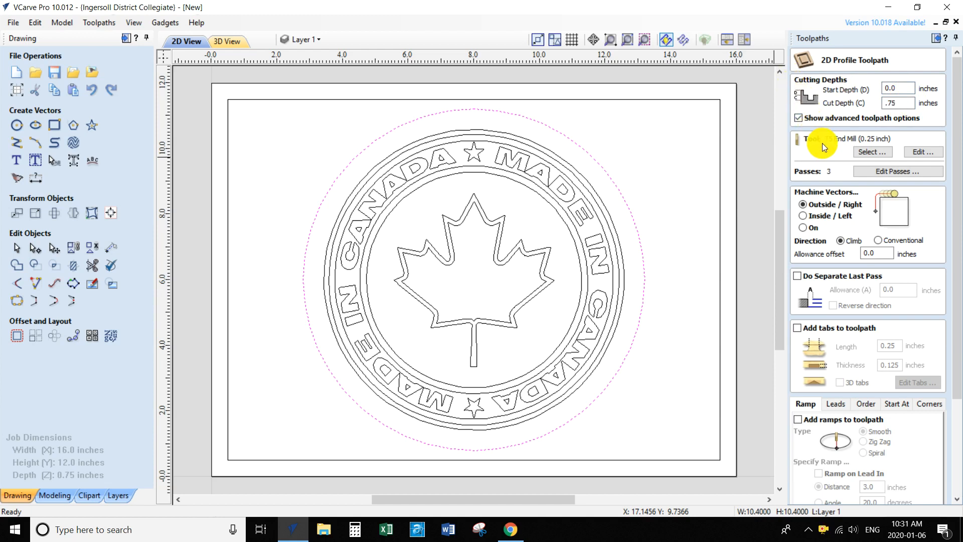
# Assign the T5 End Mill (0.25 inch) to the profile, try the Inside and On options, and set machining to Outside / Right
pyautogui.click(864, 152)
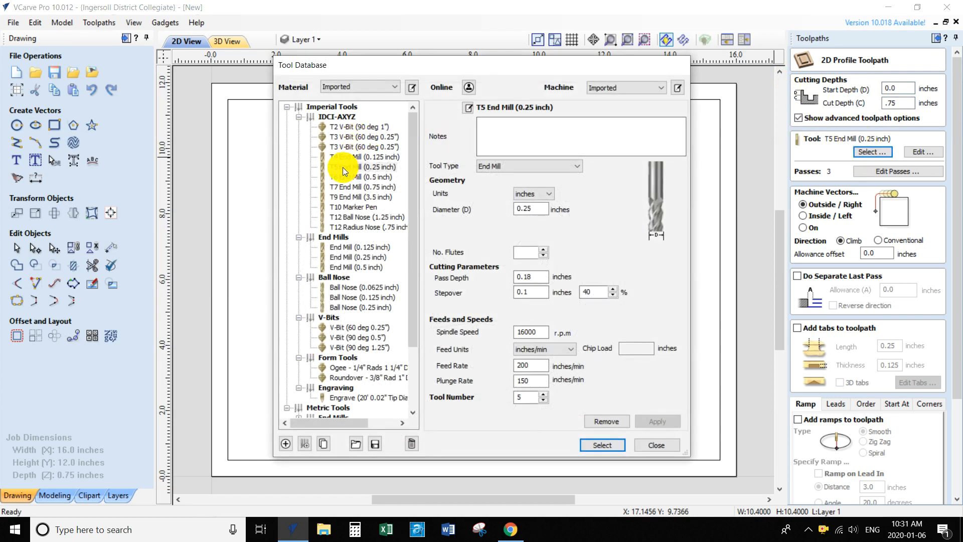
pyautogui.click(597, 447)
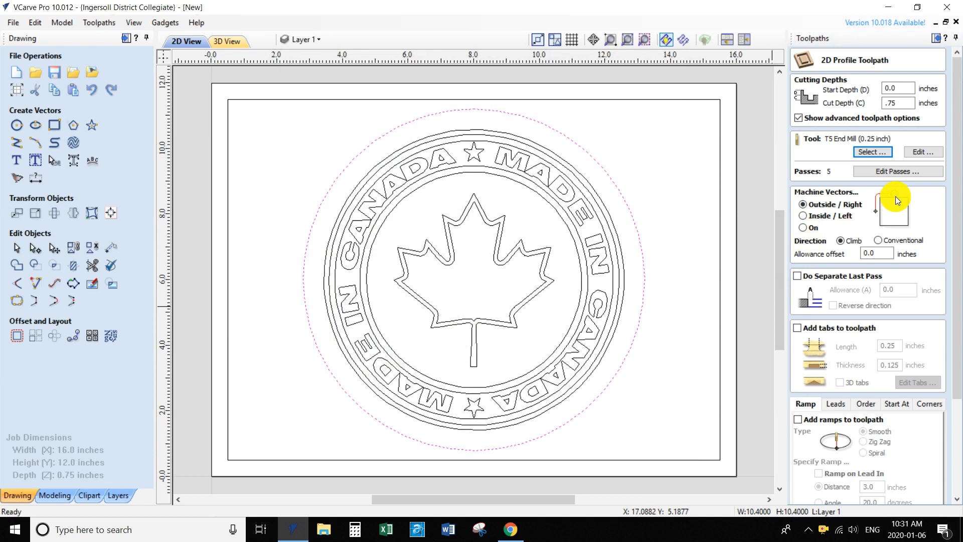
pyautogui.click(804, 217)
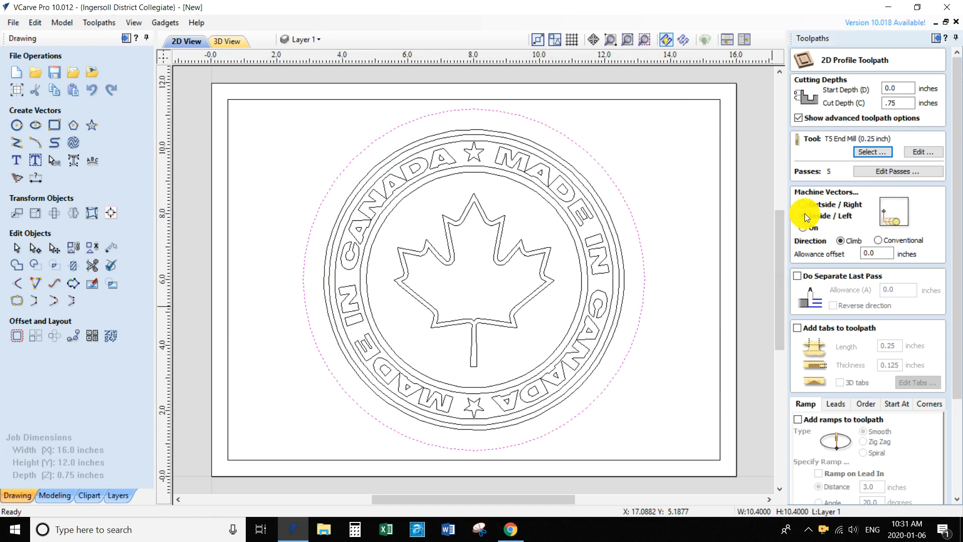
pyautogui.click(802, 227)
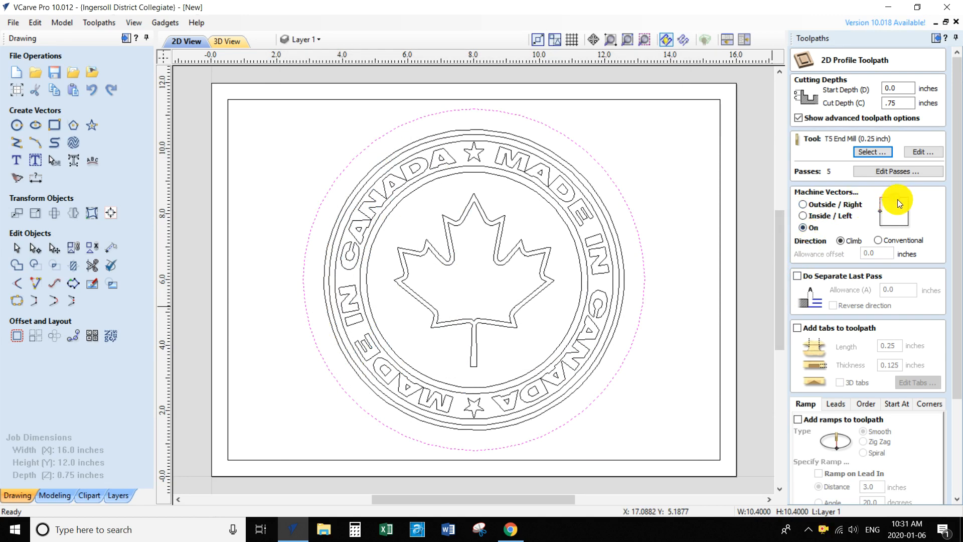
pyautogui.click(804, 205)
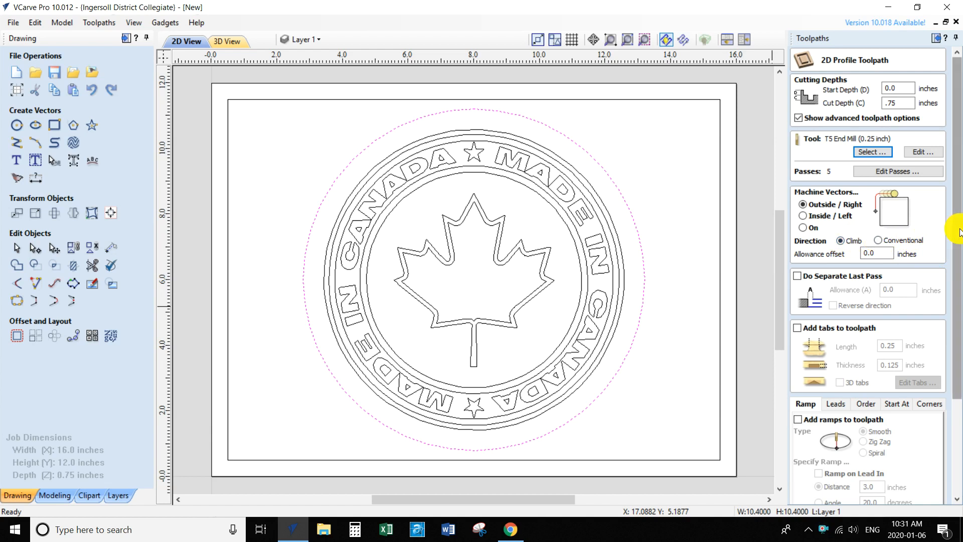
# Add smooth ramps with a 3.0 inch distance to the profile toolpath and calculate it as Profile 1
pyautogui.scroll(-3, 960, 232)
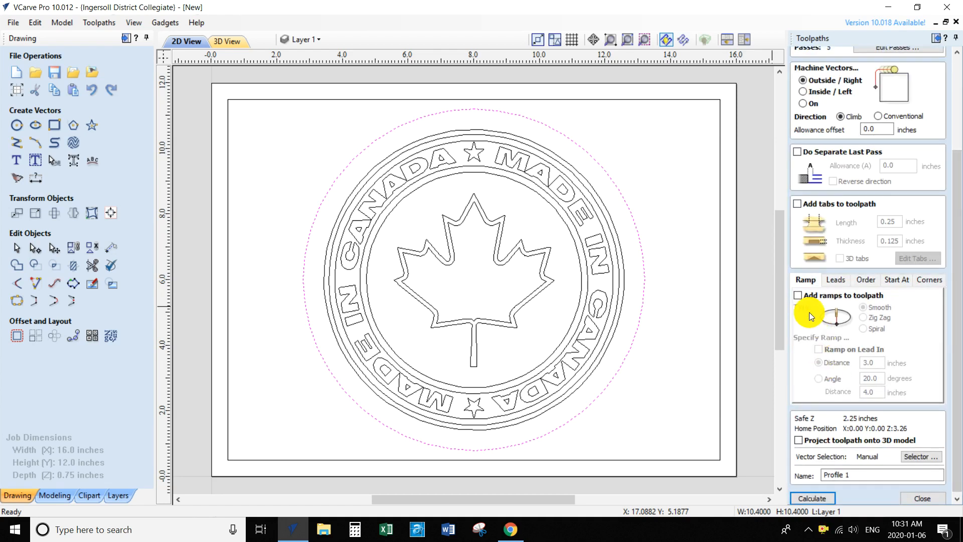
pyautogui.click(796, 295)
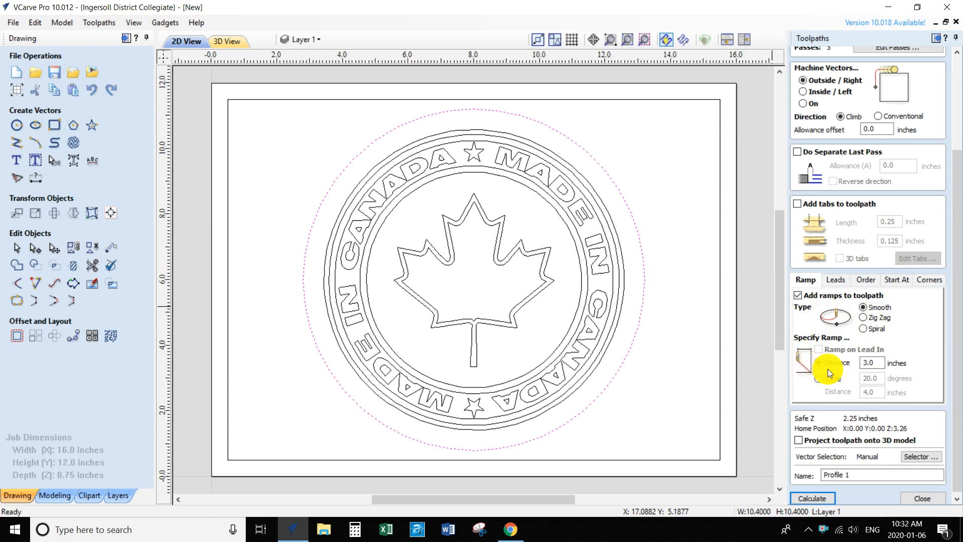
pyautogui.click(880, 362)
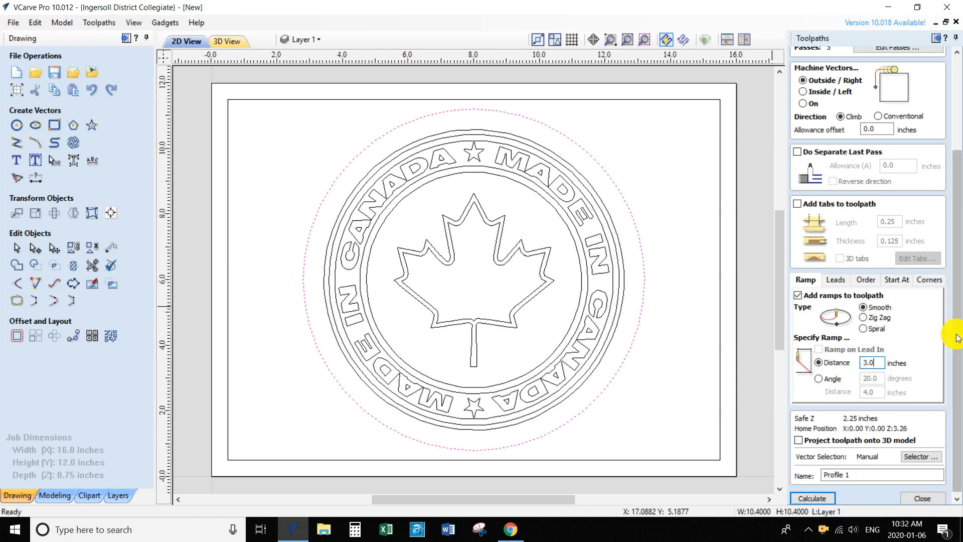
pyautogui.moveTo(958, 337); pyautogui.dragTo(959, 345)
pyautogui.click(809, 495)
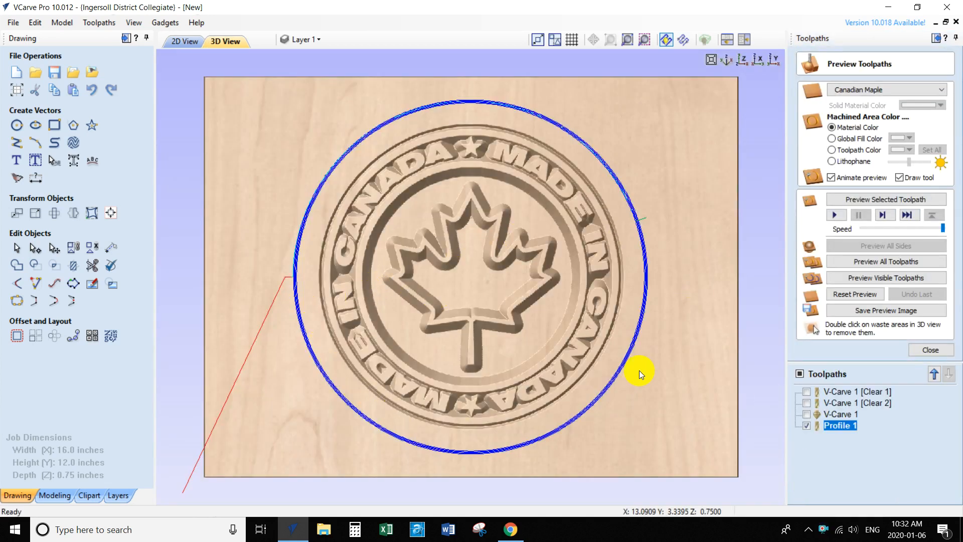
# Preview the profile cut alone on a reset block, then reset again and simulate all four toolpaths together
pyautogui.click(853, 295)
pyautogui.click(870, 277)
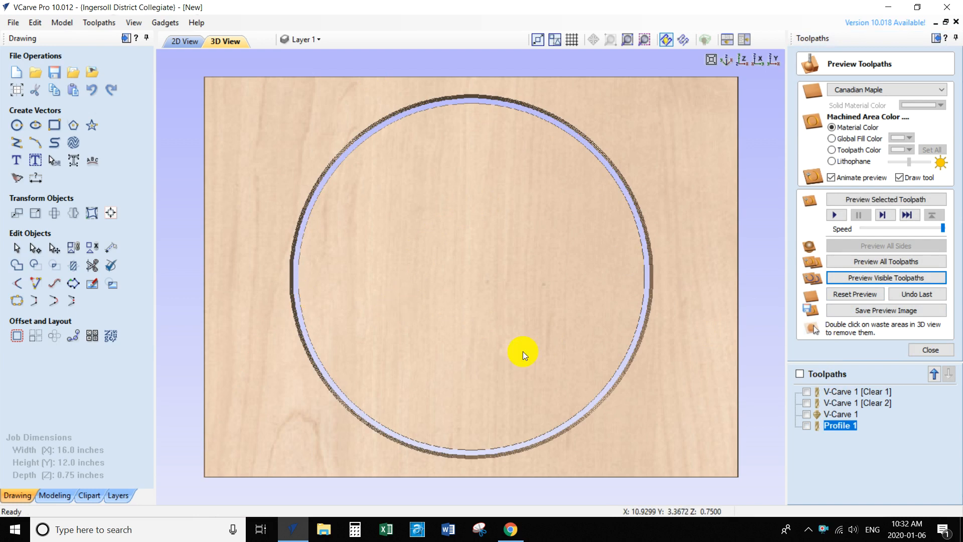
pyautogui.moveTo(838, 426)
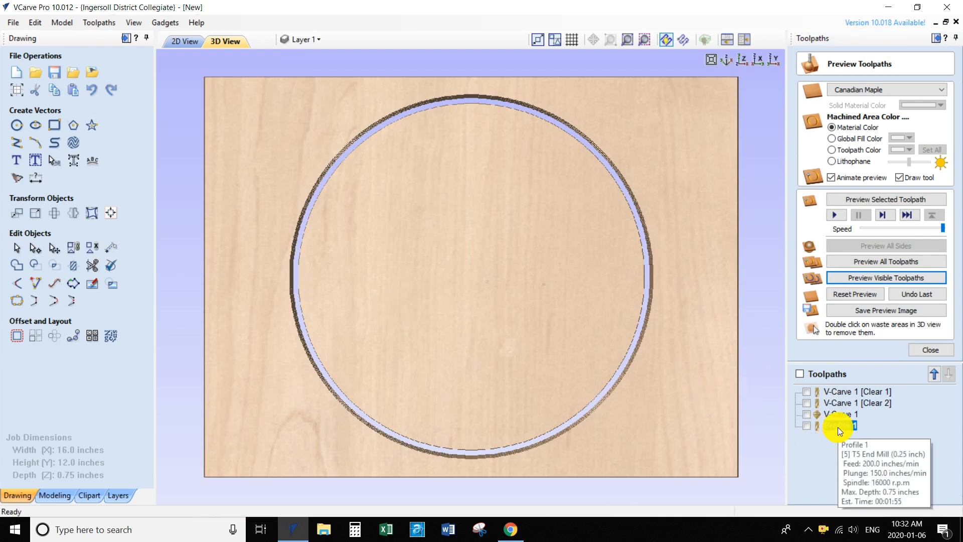
pyautogui.click(799, 374)
pyautogui.click(848, 296)
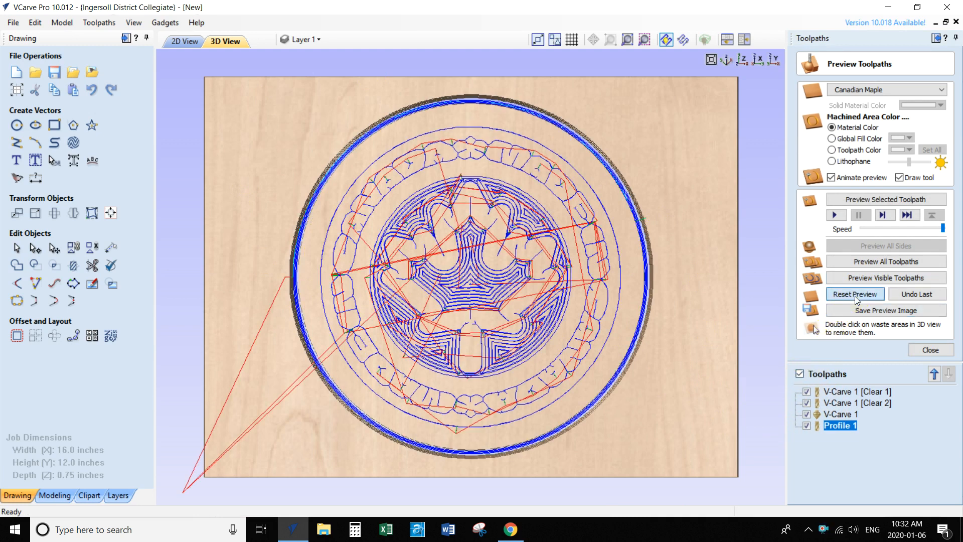
pyautogui.click(857, 277)
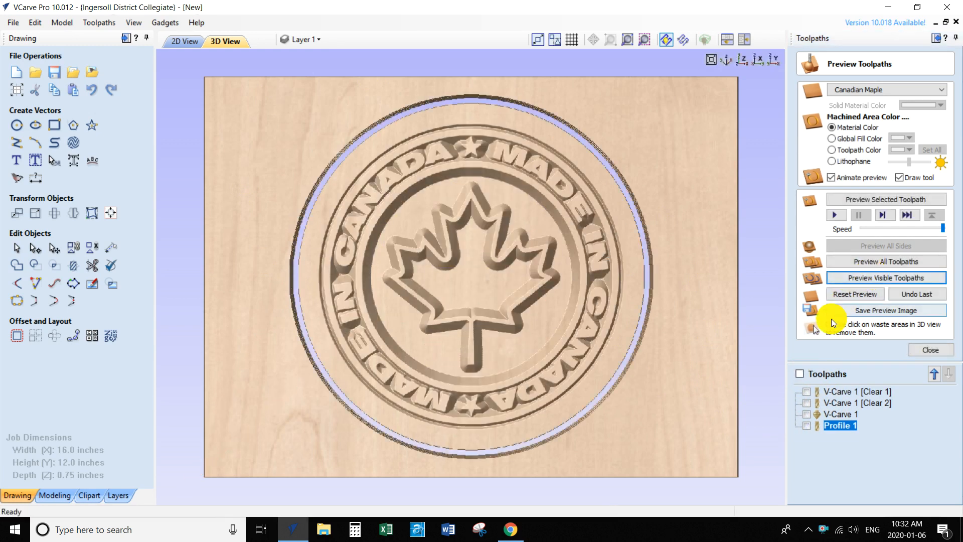
pyautogui.moveTo(835, 393)
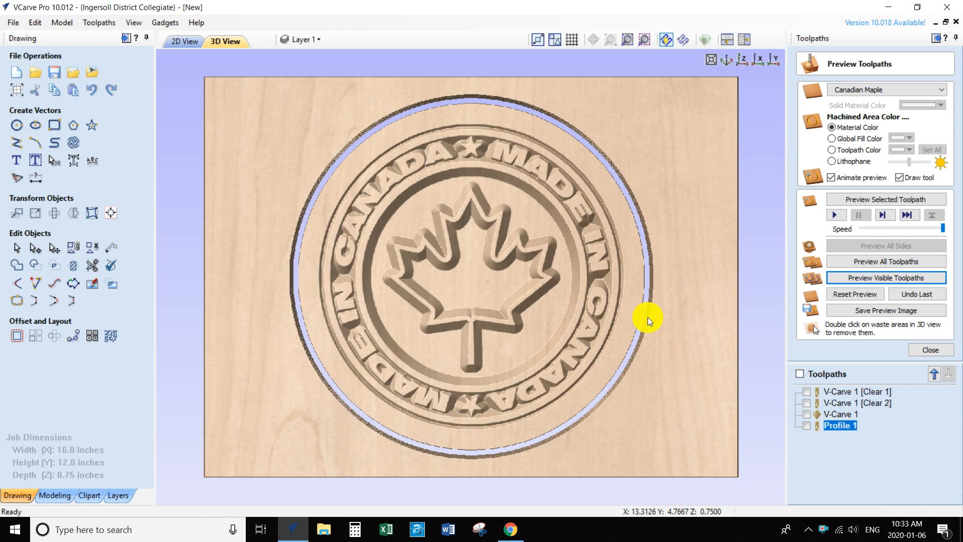
pyautogui.click(928, 351)
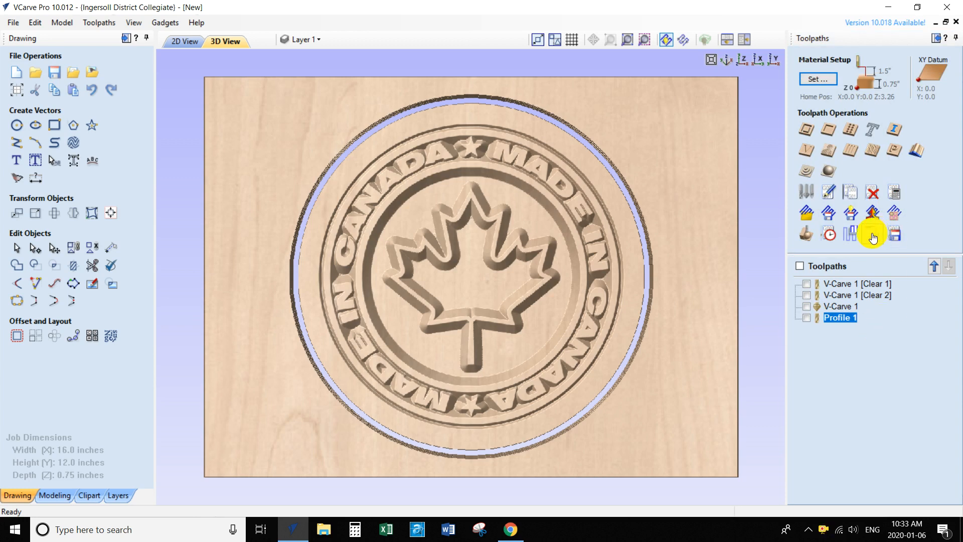
# Save an HTML job summary in the desktop Job Summary folder, naming it Module2-Jpegs followed by the author's surname
pyautogui.click(871, 234)
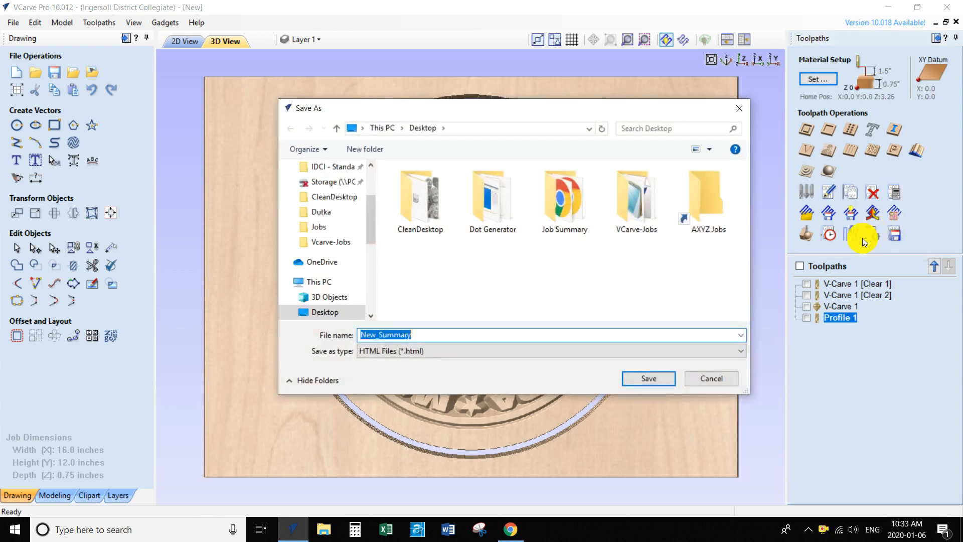
pyautogui.write('Modul')
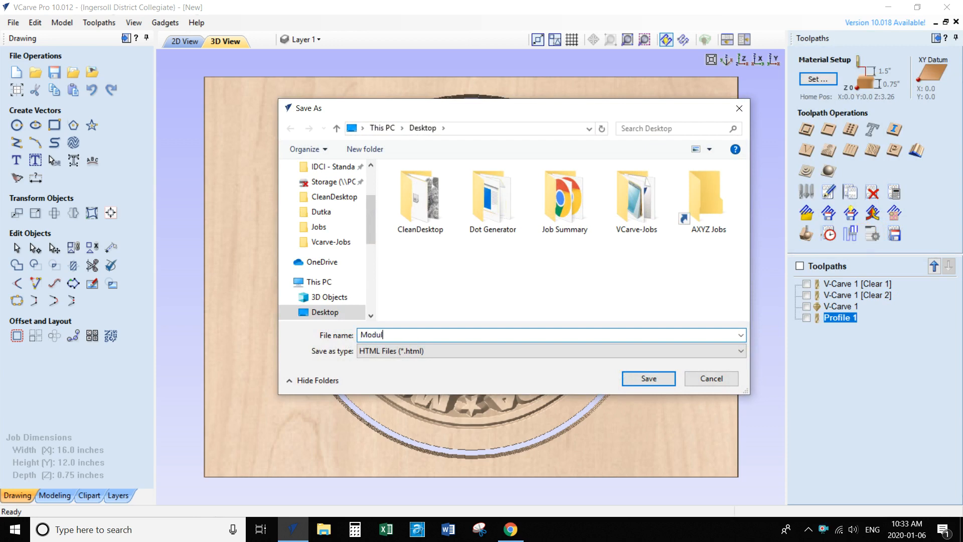
pyautogui.write('e2-Jpegs')
pyautogui.doubleClick(561, 198)
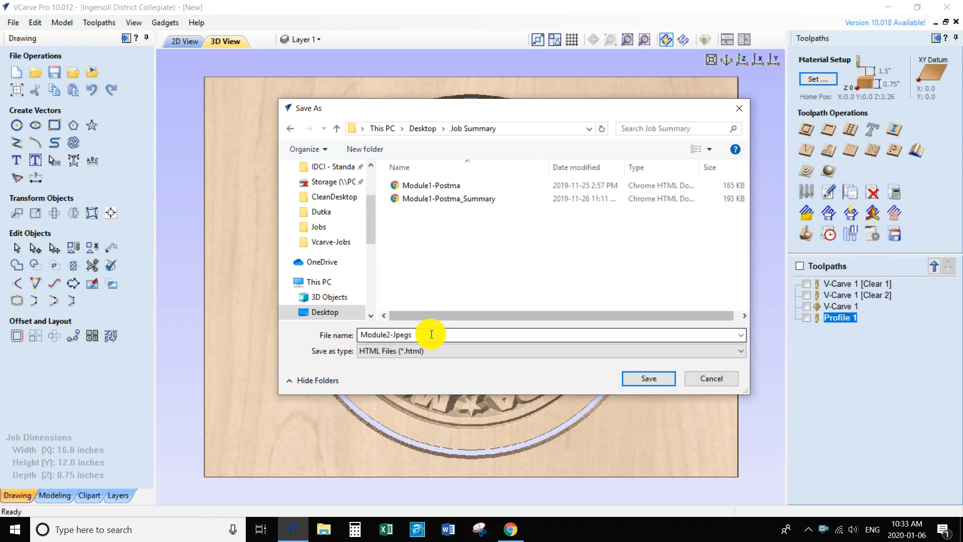
pyautogui.click(533, 332)
pyautogui.click(533, 331)
pyautogui.write('Postma')
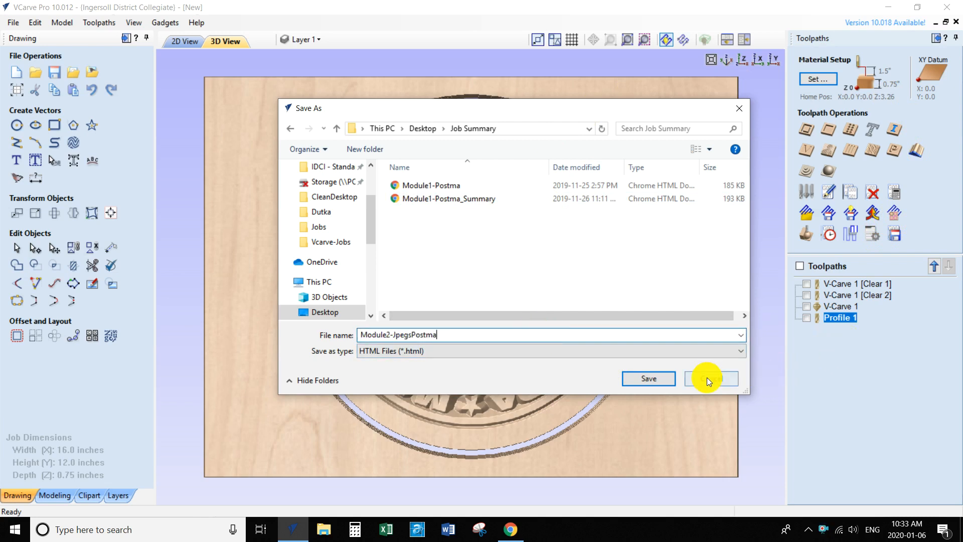
pyautogui.click(643, 379)
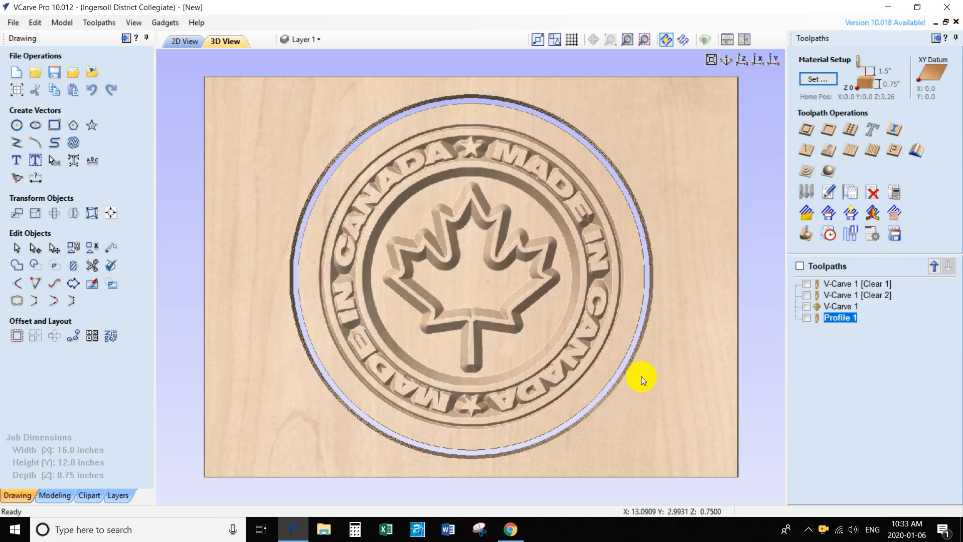
# Open the saved Module2 job setup sheet in Chrome and review its material setup, tools and time estimates, then return to VCarve Pro
pyautogui.click(871, 233)
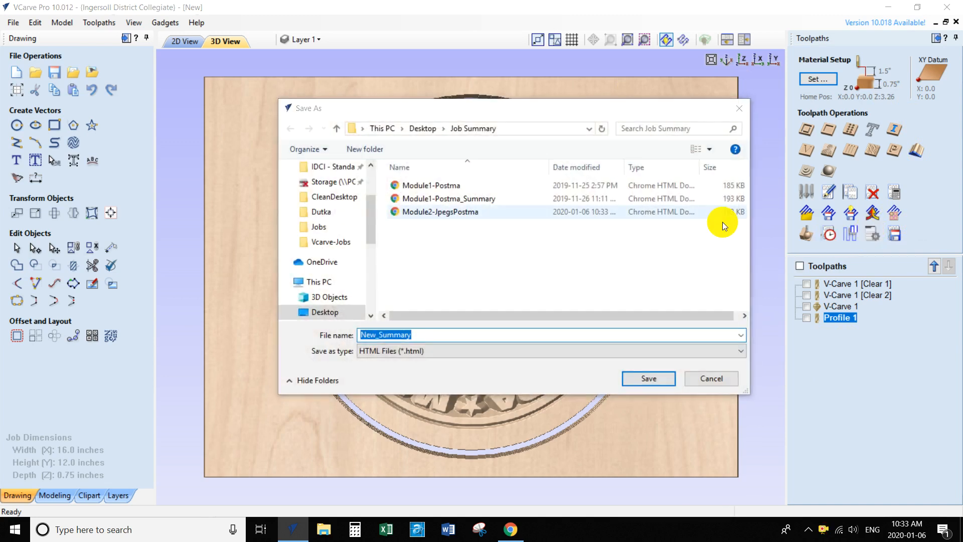
pyautogui.click(449, 210)
pyautogui.rightClick(445, 213)
pyautogui.click(480, 245)
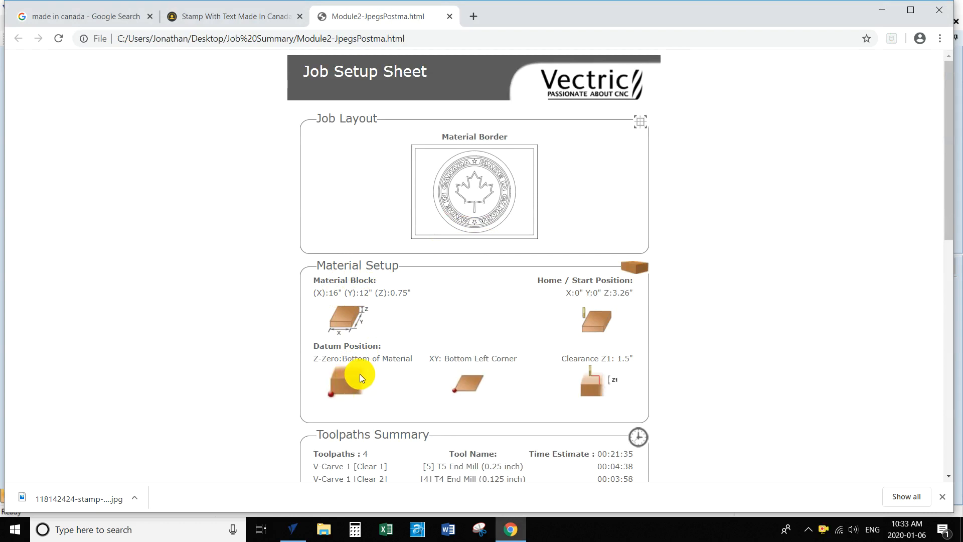
pyautogui.scroll(-3, 453, 363)
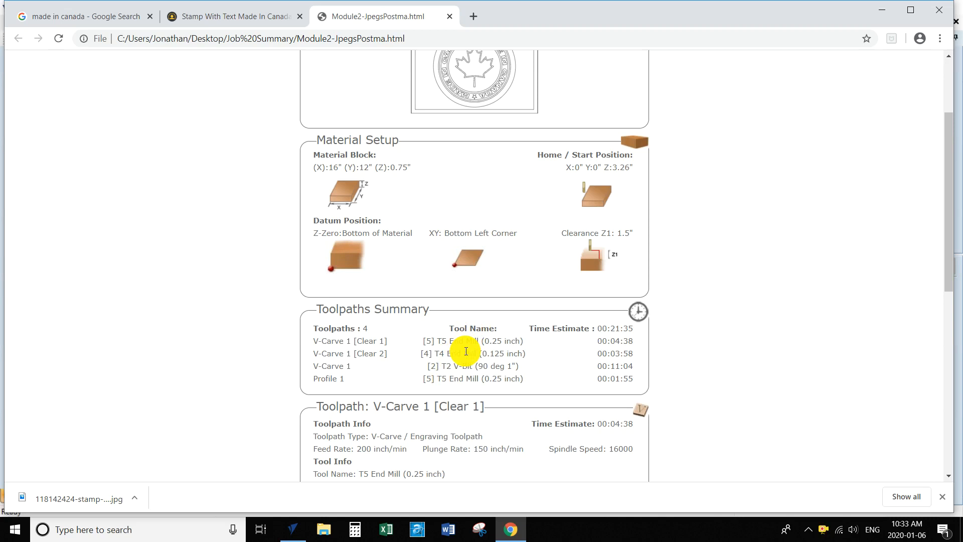
pyautogui.scroll(-5, 478, 337)
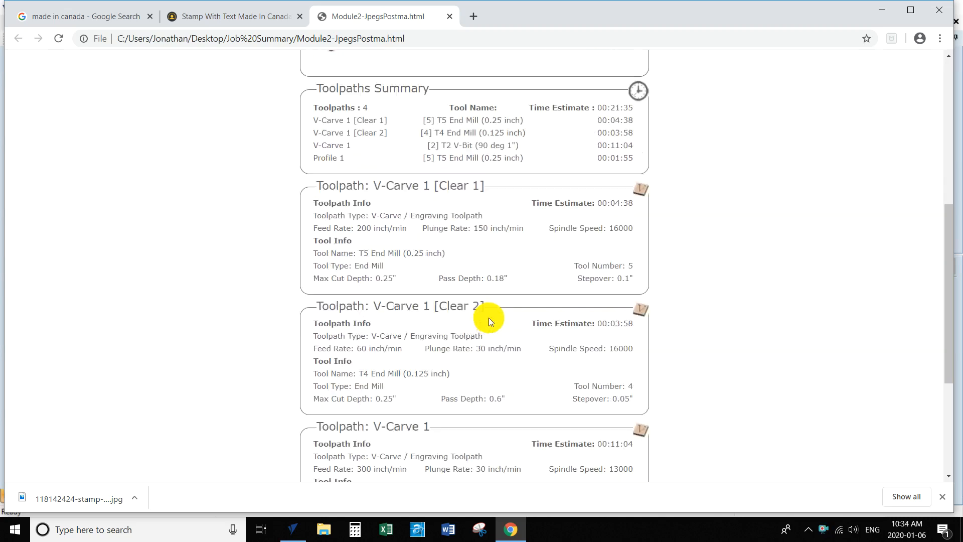
pyautogui.scroll(-2, 489, 318)
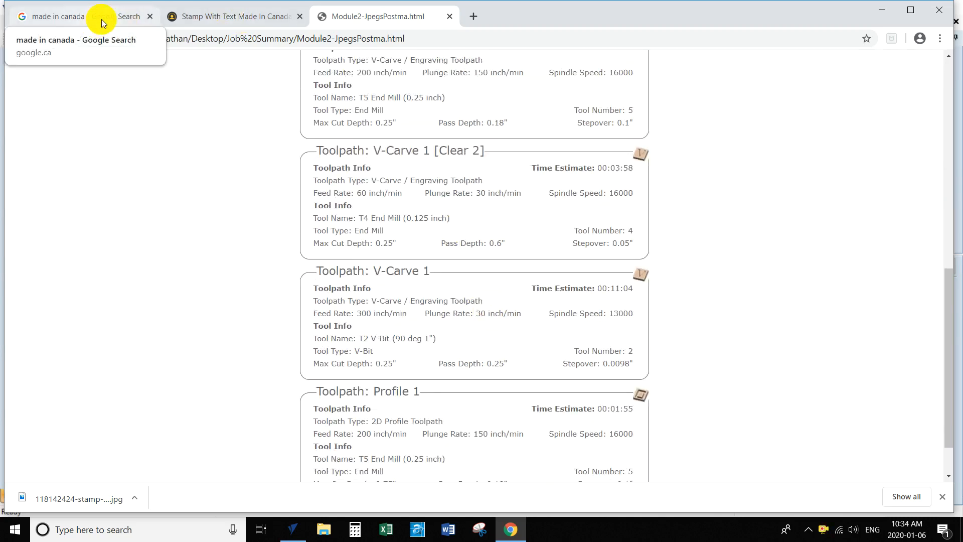
pyautogui.click(291, 529)
pyautogui.click(719, 379)
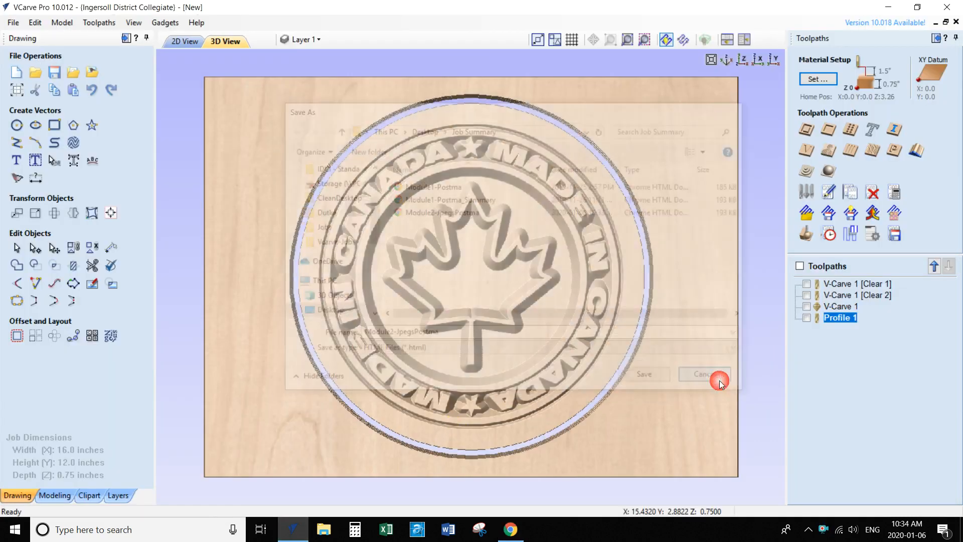
# Try to save all four toolpaths to one AXYZ A2MC (inch) file in the desktop's AXYZ Jobs folder
pyautogui.click(896, 234)
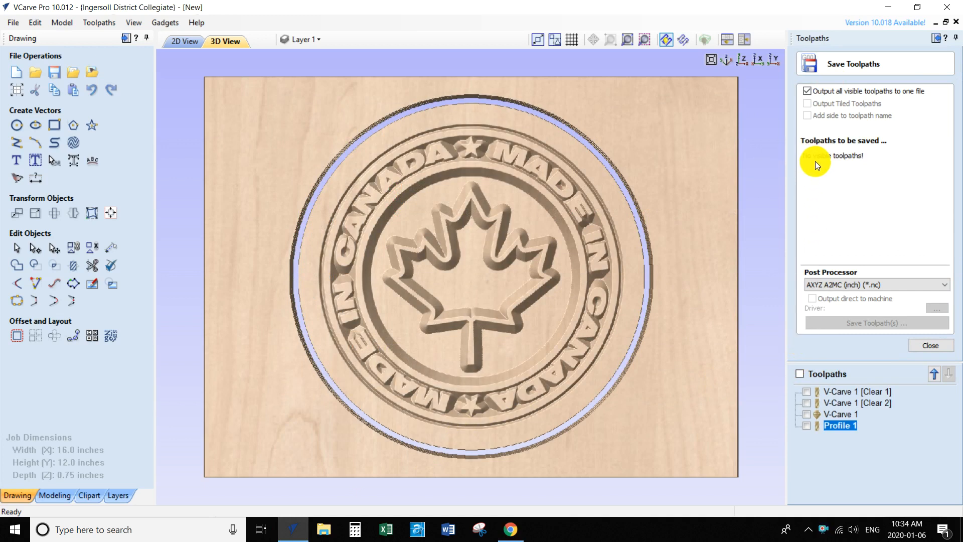
pyautogui.click(799, 374)
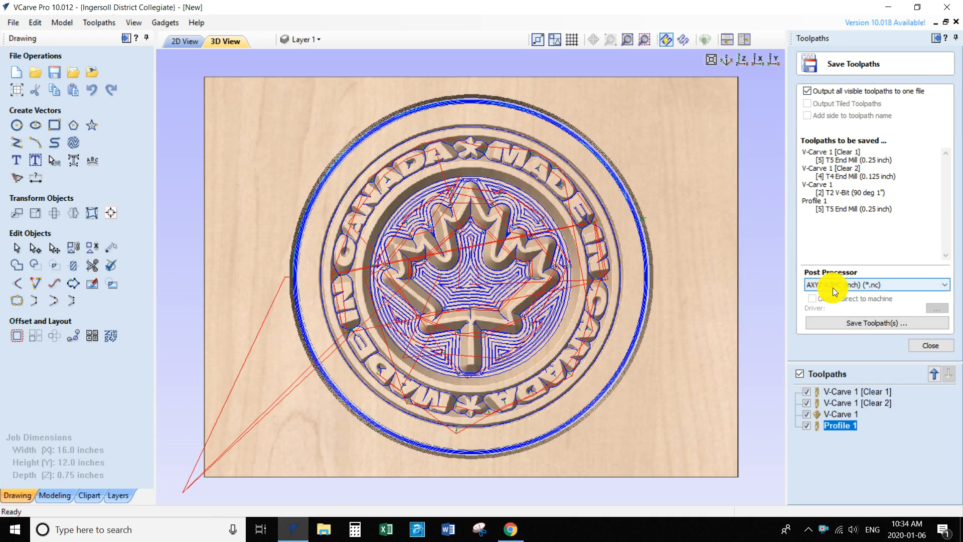
pyautogui.click(859, 323)
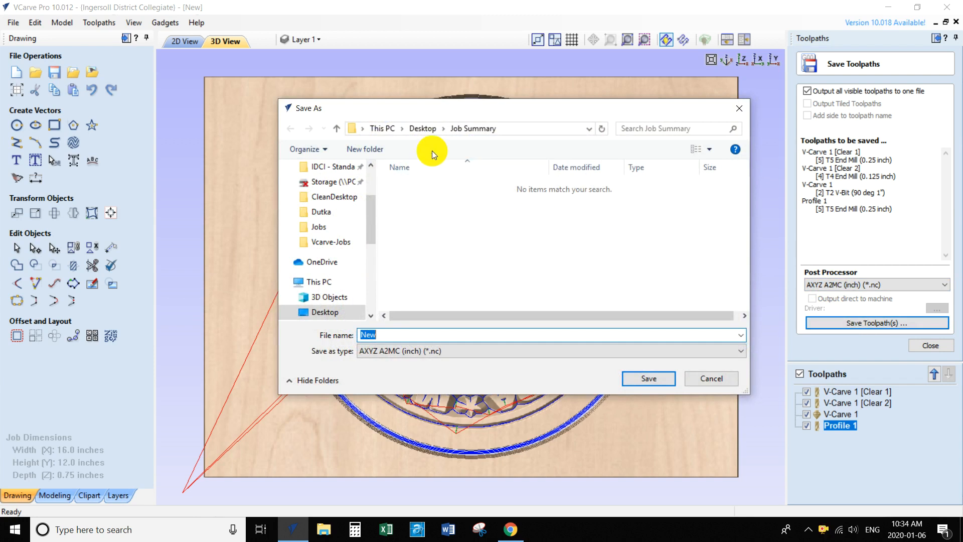
pyautogui.click(427, 130)
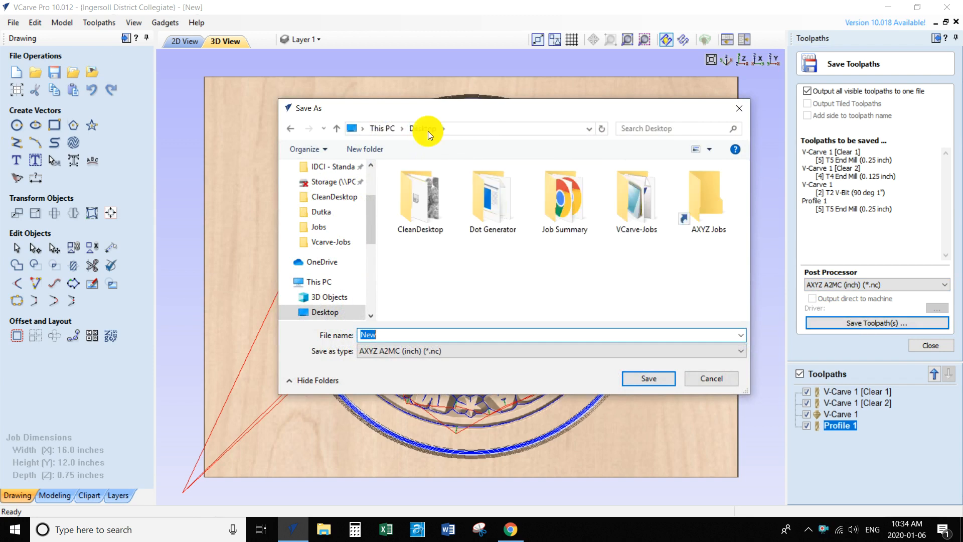
pyautogui.click(702, 202)
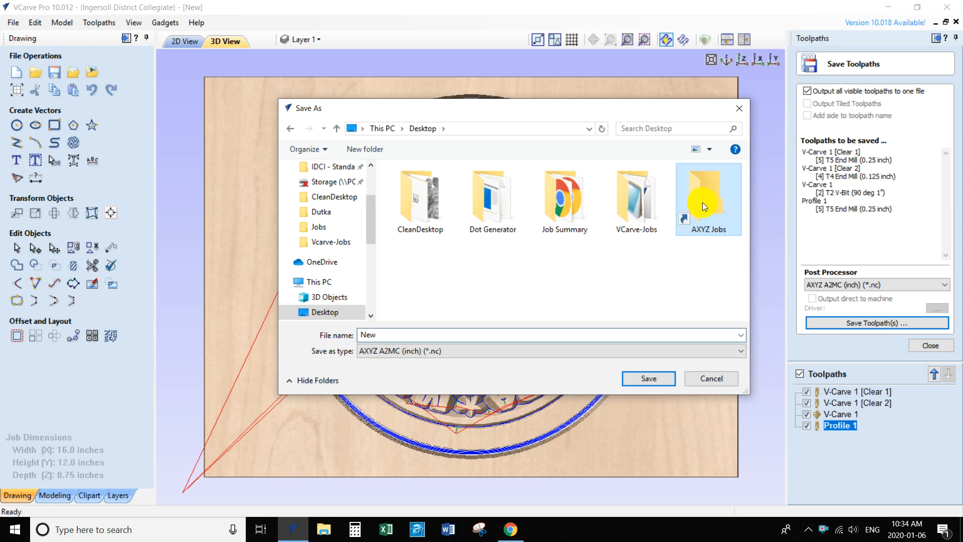
pyautogui.doubleClick(703, 202)
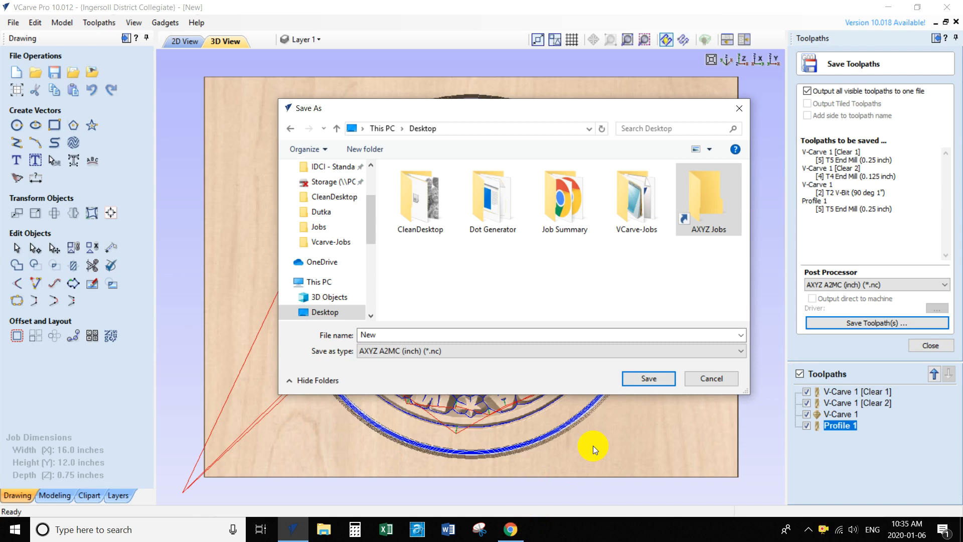
pyautogui.click(702, 377)
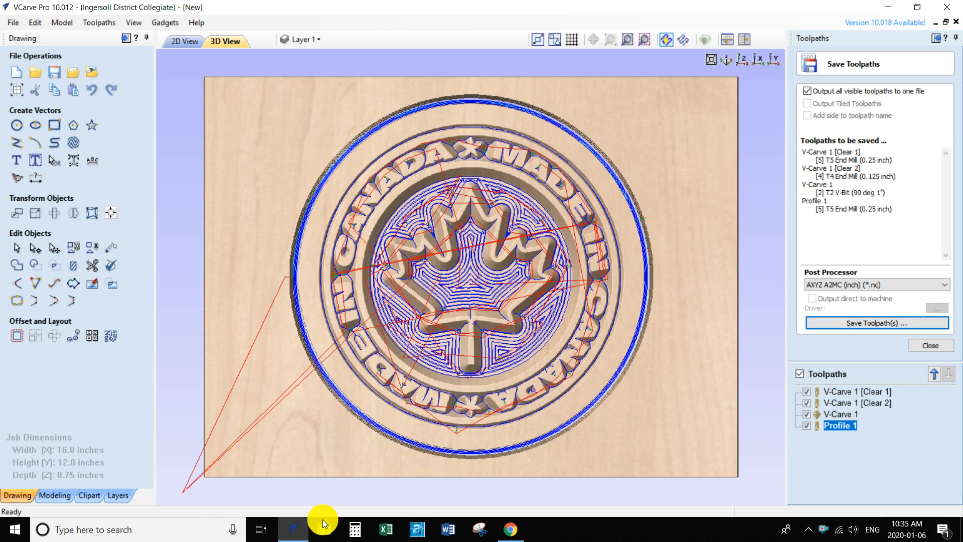
pyautogui.click(824, 531)
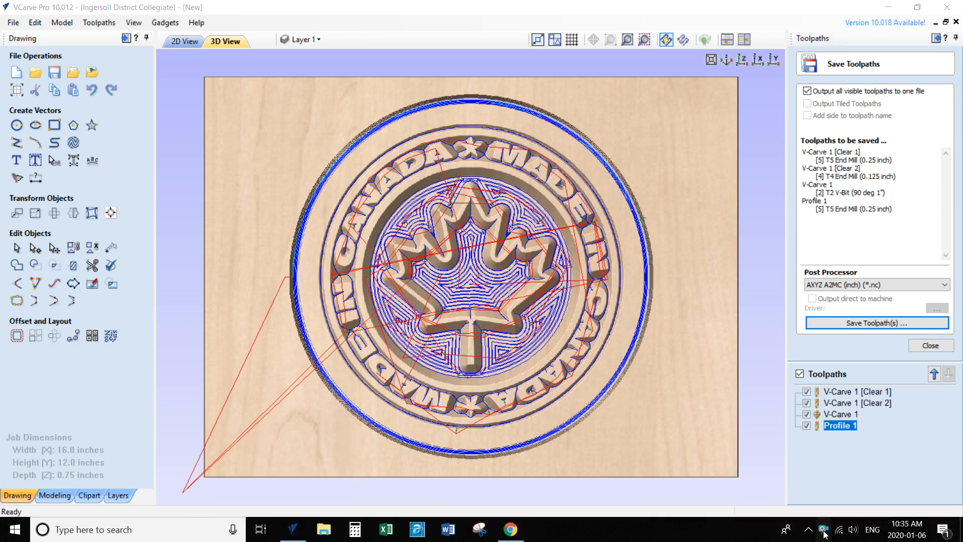